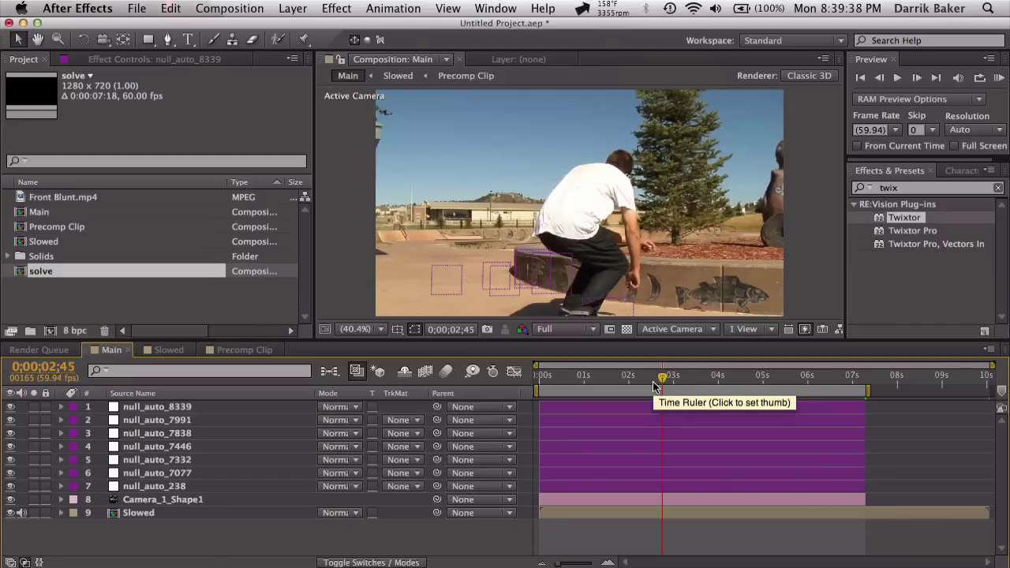
{"action": "left_click", "coordinate": [246, 350]}
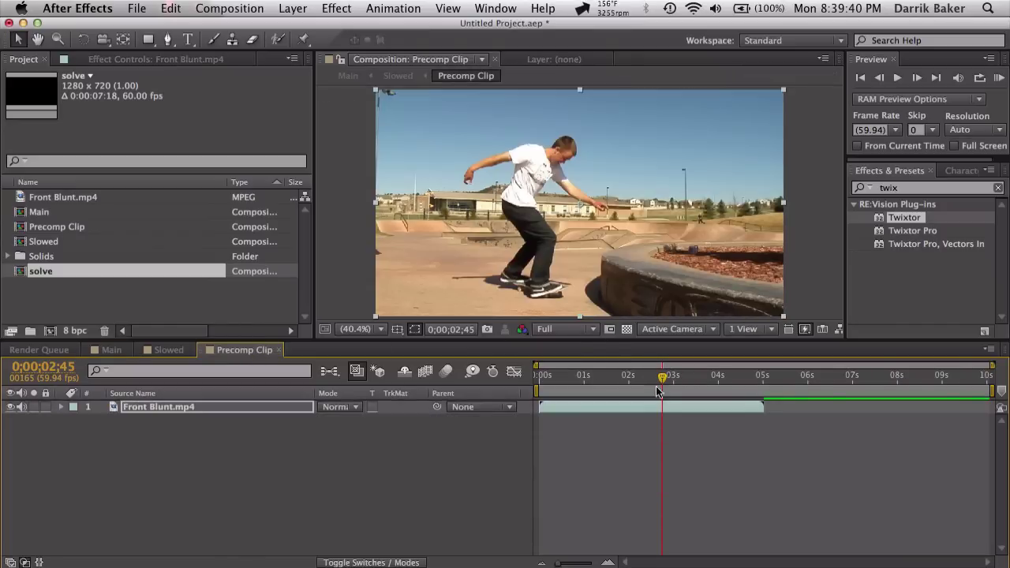
{"action": "left_click", "coordinate": [173, 60]}
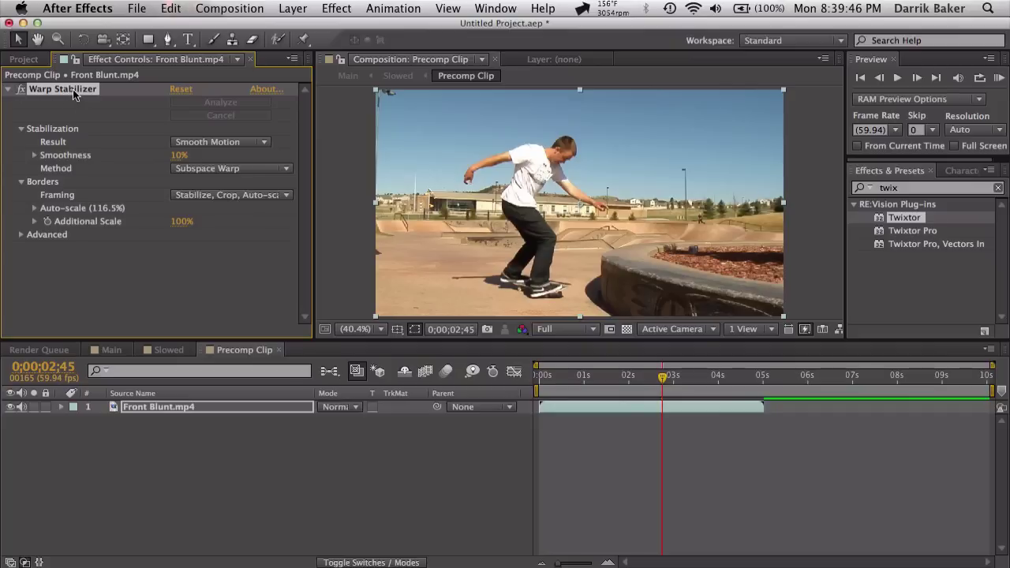
{"action": "left_click", "coordinate": [168, 349]}
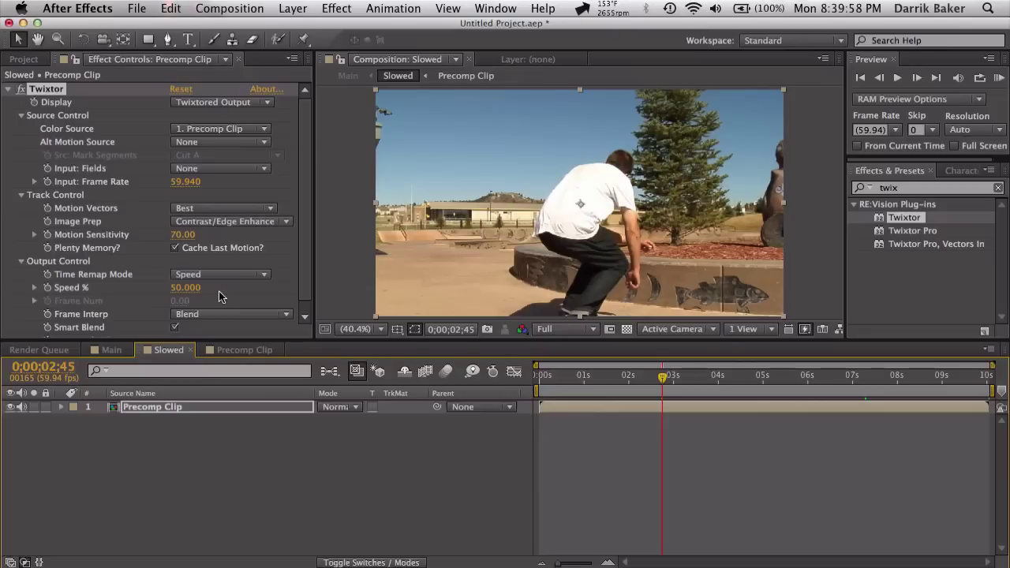
{"action": "left_click", "coordinate": [111, 352]}
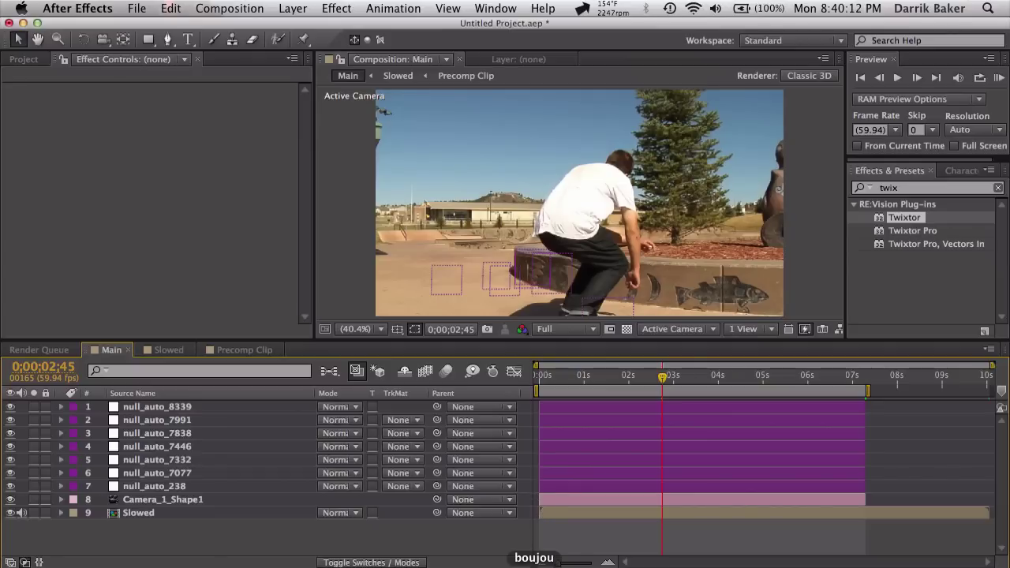
{"action": "key", "text": "ctrl+Right"}
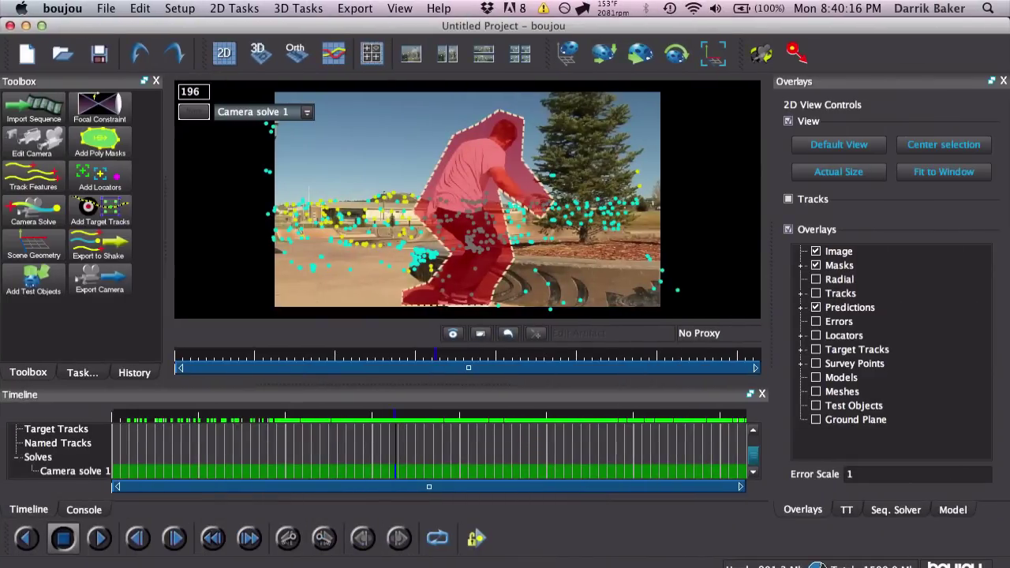
{"action": "left_click_drag", "start_coordinate": [377, 415], "coordinate": [298, 412]}
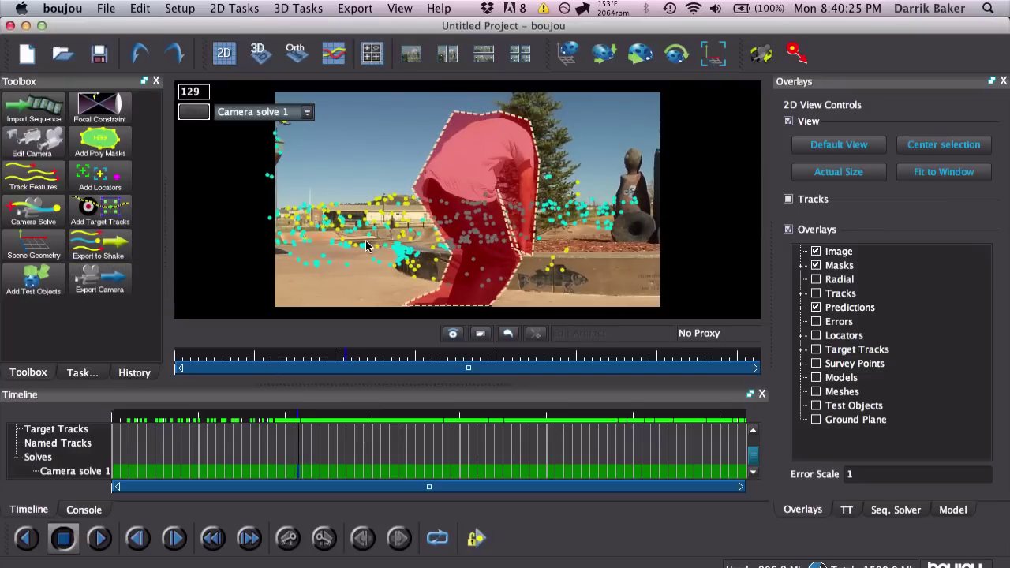
{"action": "left_click", "coordinate": [302, 419]}
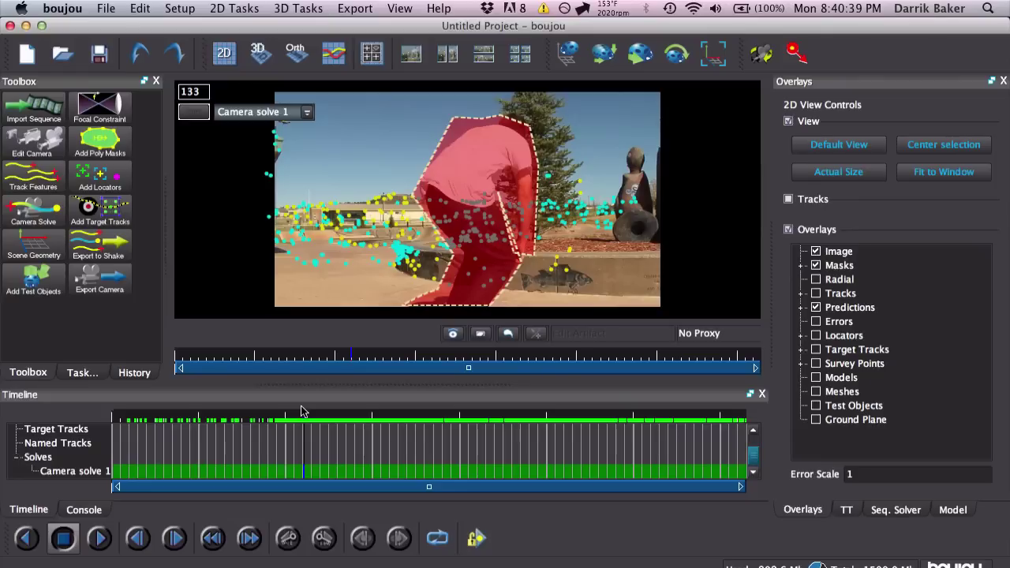
{"action": "left_click_drag", "start_coordinate": [305, 411], "coordinate": [617, 414]}
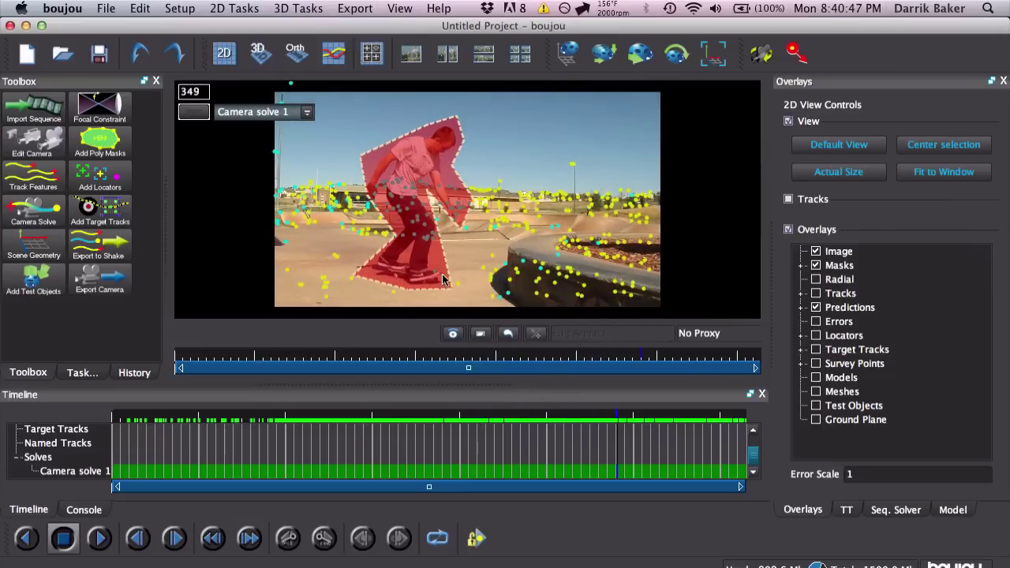
{"action": "left_click_drag", "start_coordinate": [538, 430], "coordinate": [311, 408]}
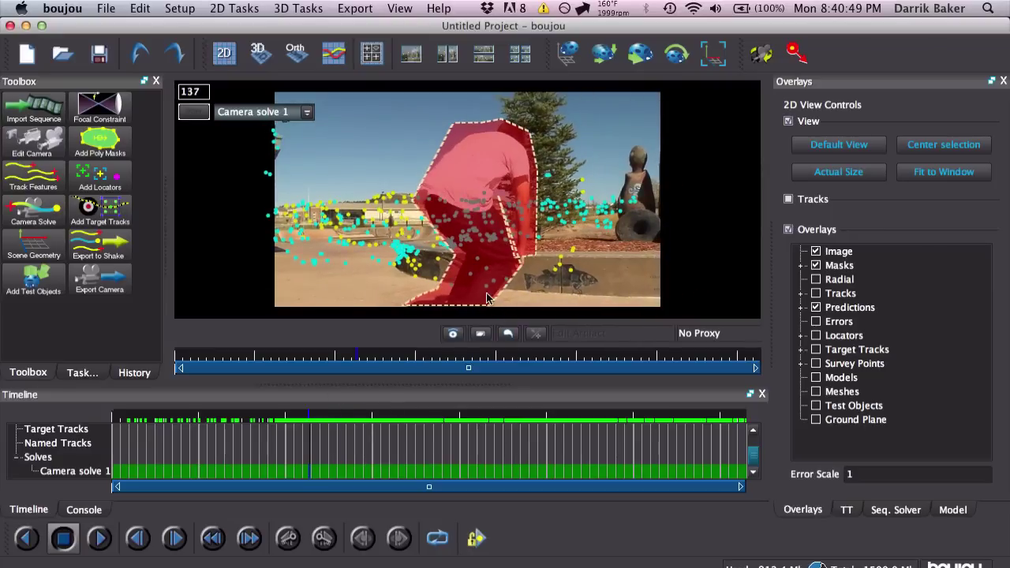
{"action": "left_click", "coordinate": [350, 563]}
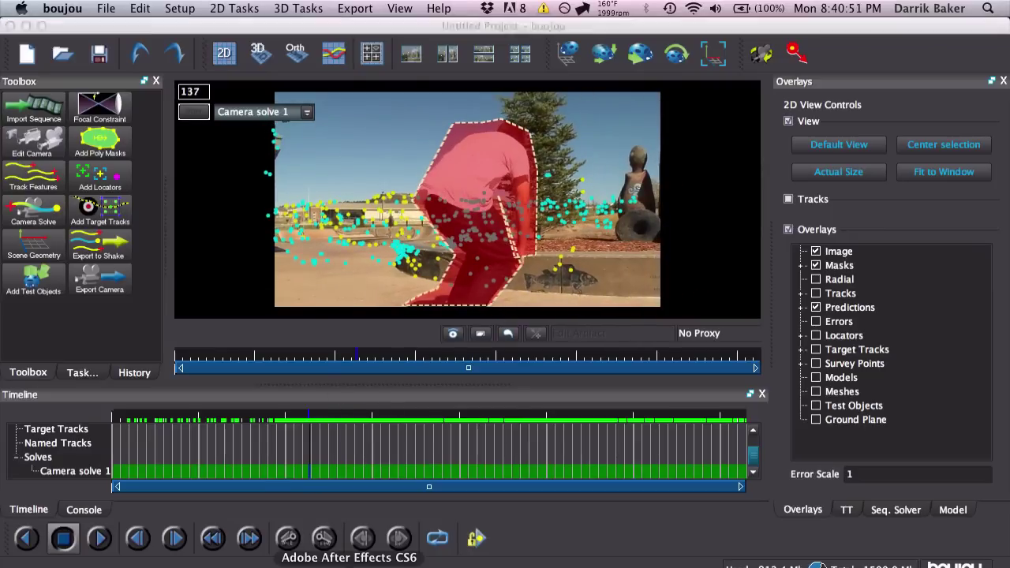
- Select the seven tracked null layers and scrub the timeline to watch them move
{"action": "left_click", "coordinate": [207, 403]}
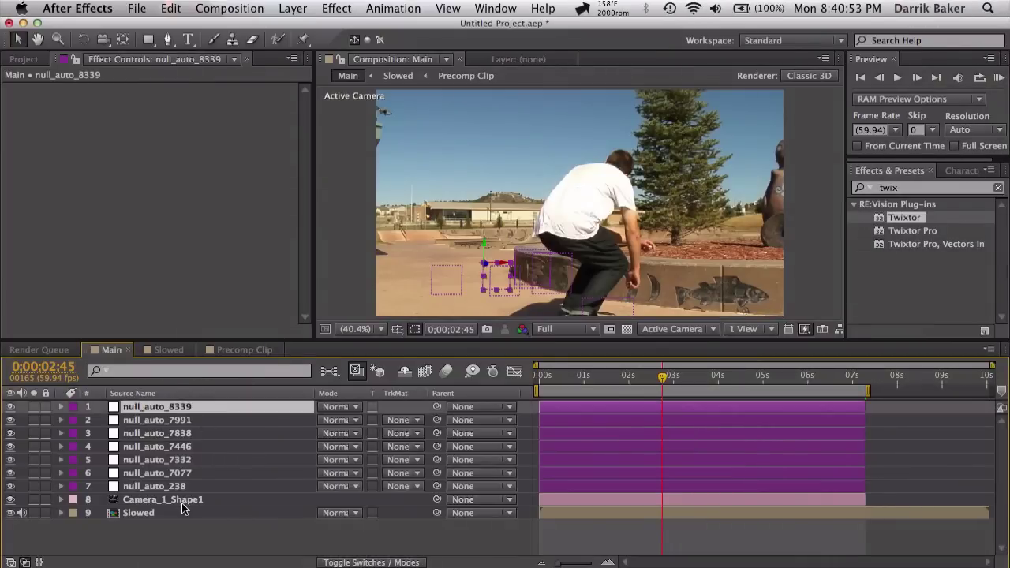
{"action": "left_click", "coordinate": [193, 486], "text": "shift"}
{"action": "left_click", "coordinate": [660, 380]}
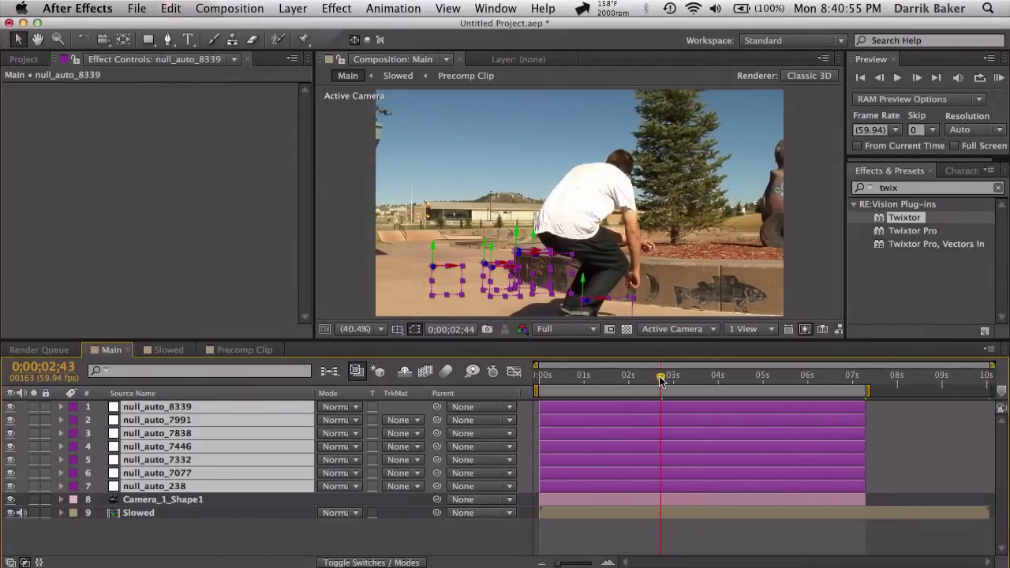
{"action": "mouse_move", "coordinate": [647, 380]}
{"action": "left_mouse_down"}
{"action": "mouse_move", "coordinate": [622, 379]}
{"action": "mouse_move", "coordinate": [663, 378]}
{"action": "left_mouse_up"}
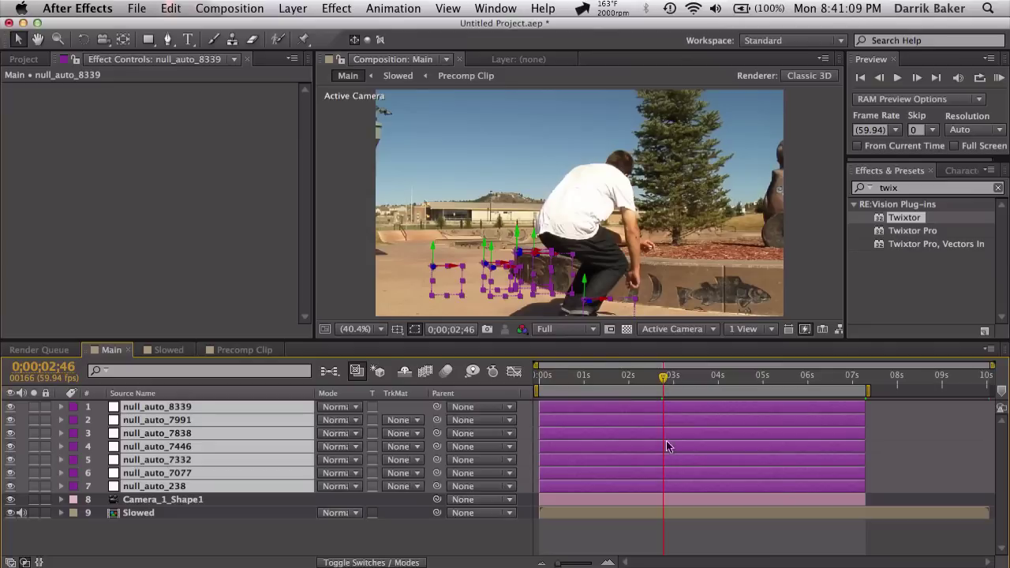
- Select the Slowed layer and move the playhead to 0;00;03;11, where the skater sits
{"action": "left_click", "coordinate": [665, 534]}
{"action": "left_click", "coordinate": [616, 513]}
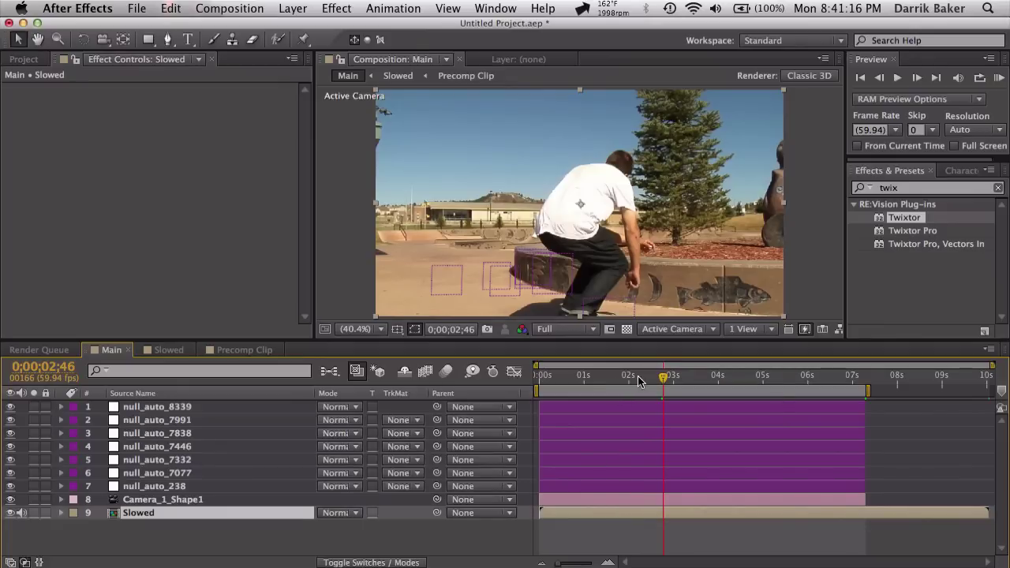
{"action": "left_click_drag", "start_coordinate": [663, 381], "coordinate": [682, 380]}
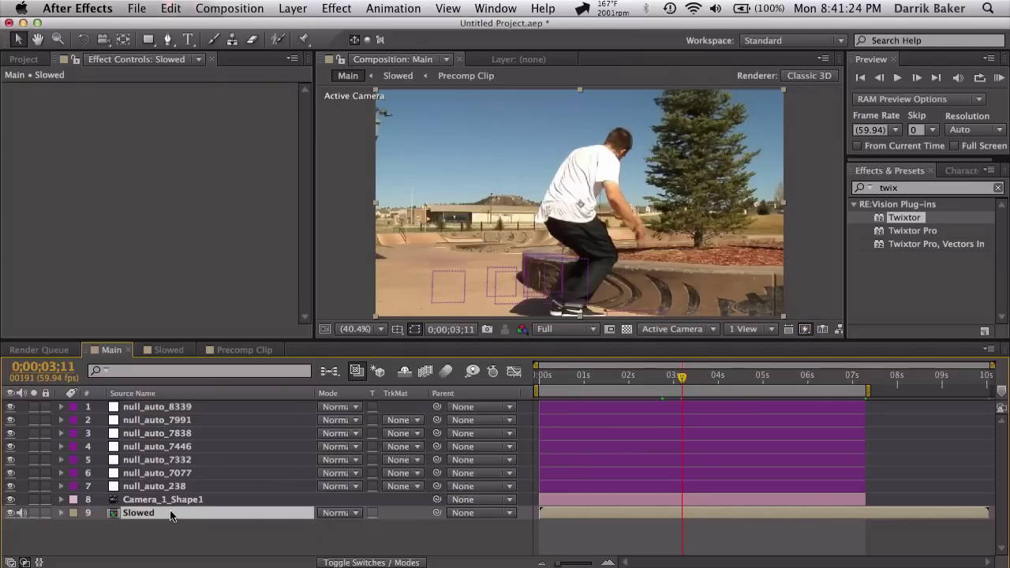
- Duplicate the Slowed layer, freeze the top copy on this frame, then move to 0;00;04;26
{"action": "key", "text": "super+d"}
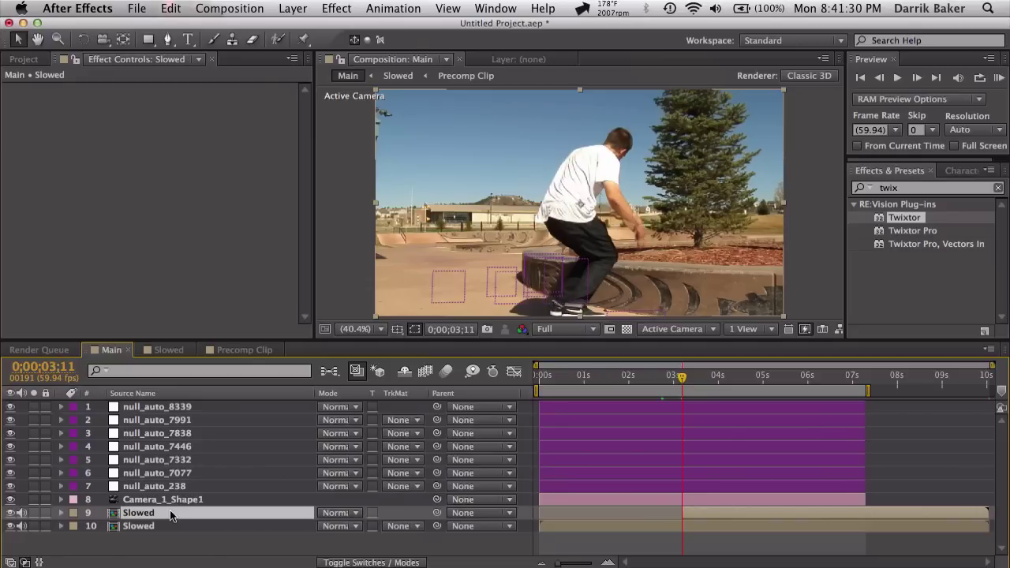
{"action": "right_click", "coordinate": [170, 509]}
{"action": "mouse_move", "coordinate": [232, 123]}
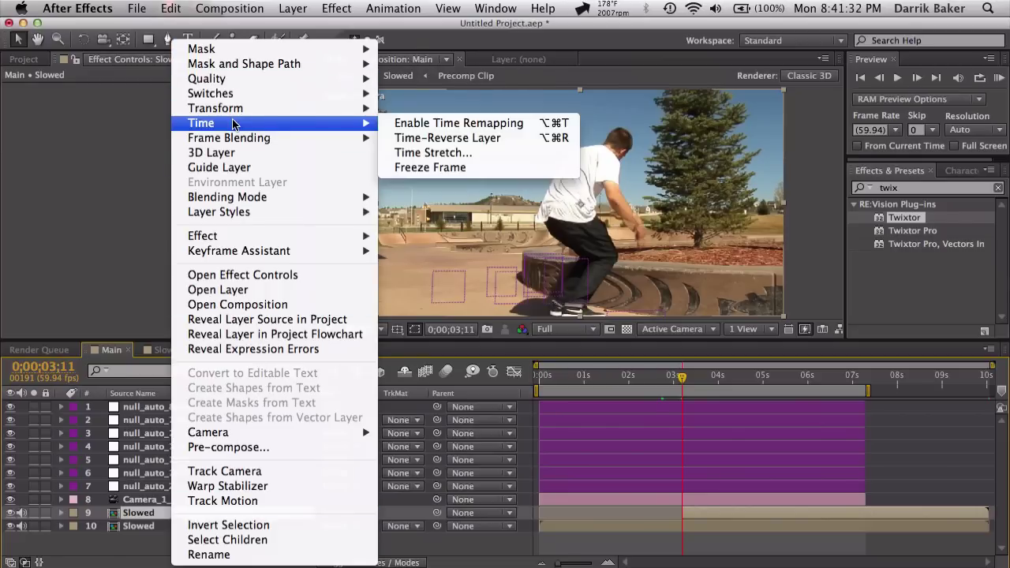
{"action": "left_click", "coordinate": [406, 166]}
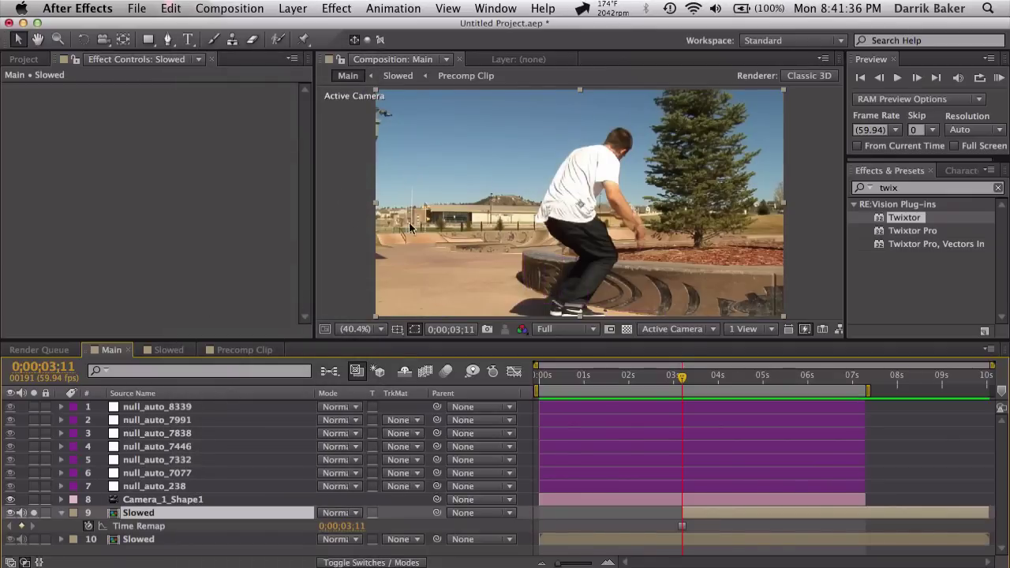
{"action": "left_click_drag", "start_coordinate": [683, 377], "coordinate": [738, 375]}
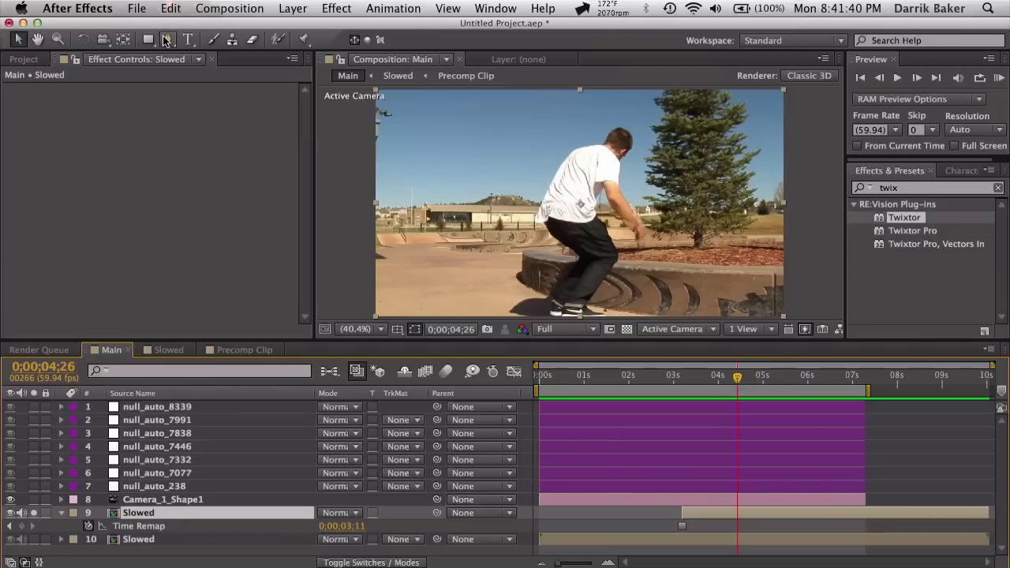
- Zoom in on the skater's legs and begin drawing a Pen mask around his figure
{"action": "key", "text": "h"}
{"action": "scroll", "coordinate": [633, 189], "scroll_direction": "up", "scroll_amount": 1}
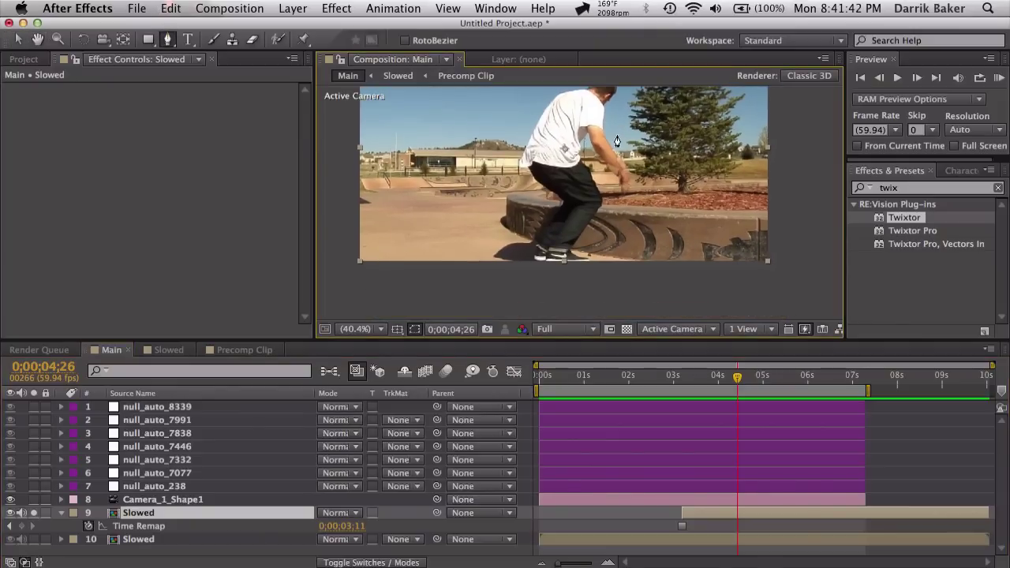
{"action": "key", "text": "g"}
{"action": "scroll", "coordinate": [587, 194], "scroll_direction": "up", "scroll_amount": 2}
{"action": "left_click_drag", "start_coordinate": [567, 286], "coordinate": [604, 225]}
{"action": "key", "text": "grave"}
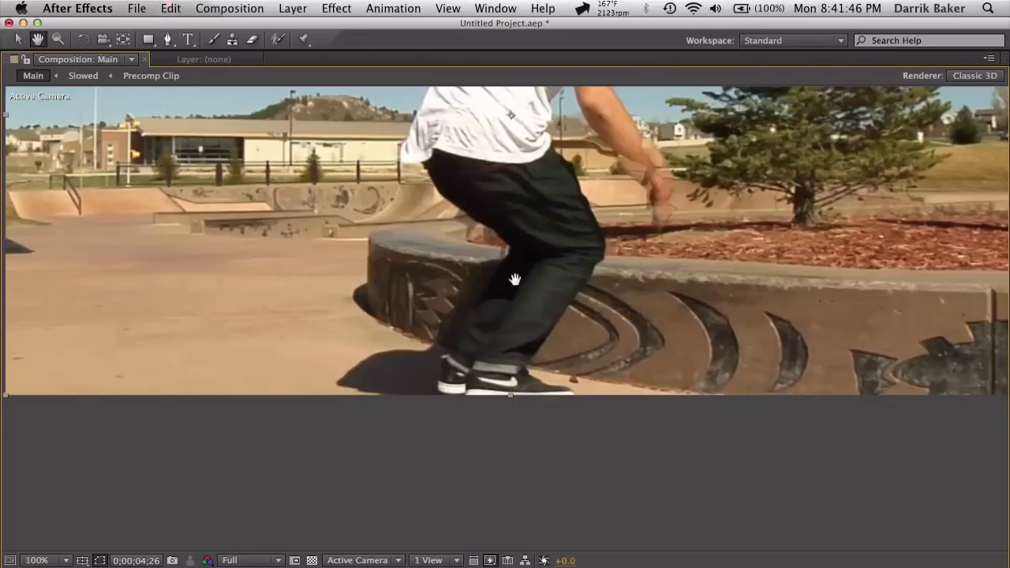
{"action": "mouse_move", "coordinate": [514, 275]}
{"action": "left_mouse_down"}
{"action": "mouse_move", "coordinate": [591, 241]}
{"action": "mouse_move", "coordinate": [504, 296]}
{"action": "mouse_move", "coordinate": [492, 282]}
{"action": "left_mouse_up"}
{"action": "scroll", "coordinate": [588, 241], "scroll_direction": "up", "scroll_amount": 2}
{"action": "key", "text": "space"}
{"action": "left_click_drag", "start_coordinate": [472, 322], "coordinate": [447, 369]}
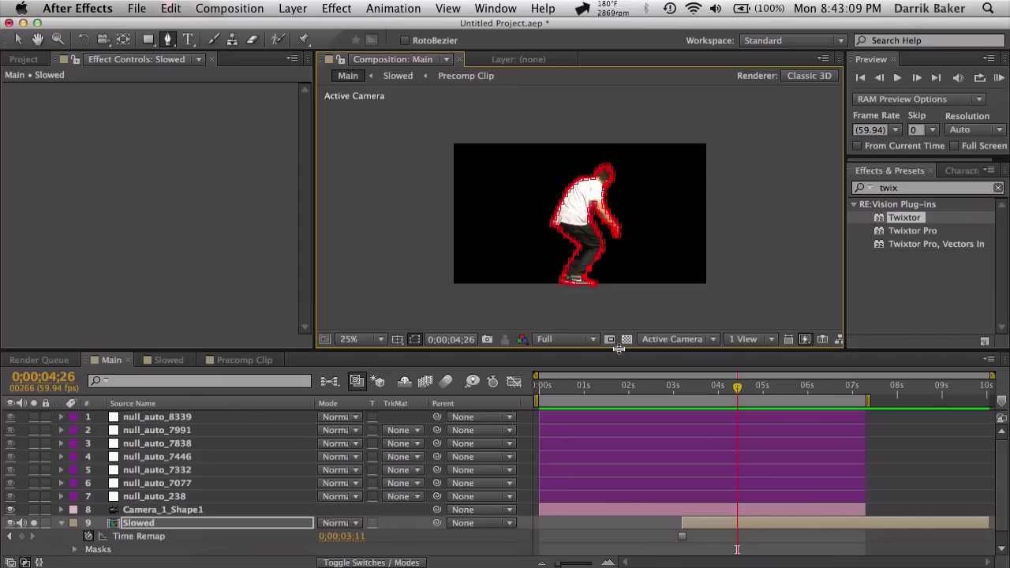
- Continue the mask around the skater's upper body, close it, and deselect to check it
{"action": "scroll", "coordinate": [603, 252], "scroll_direction": "up", "scroll_amount": 4}
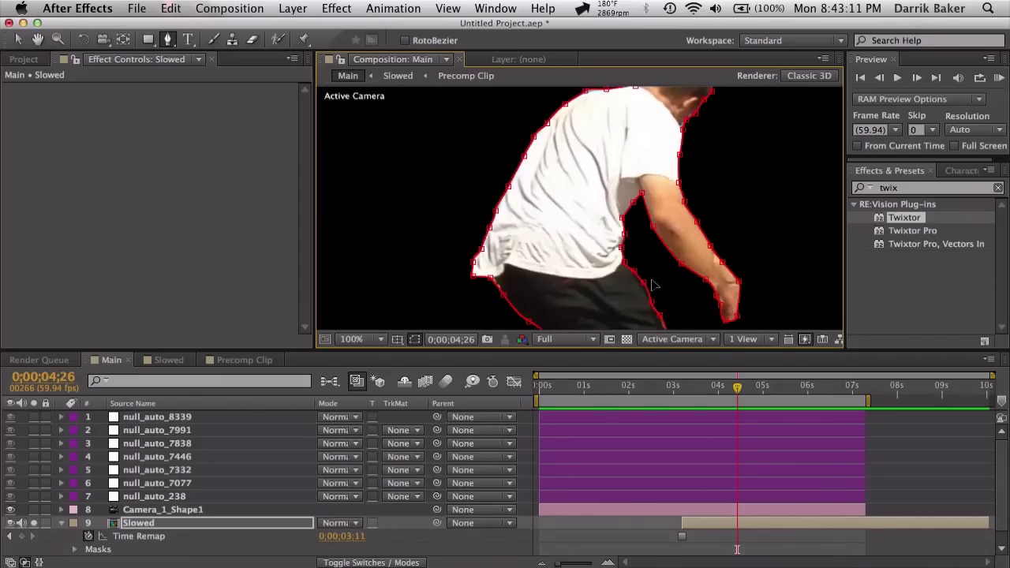
{"action": "key", "text": "h"}
{"action": "left_click_drag", "start_coordinate": [623, 242], "coordinate": [560, 183]}
{"action": "key", "text": "g"}
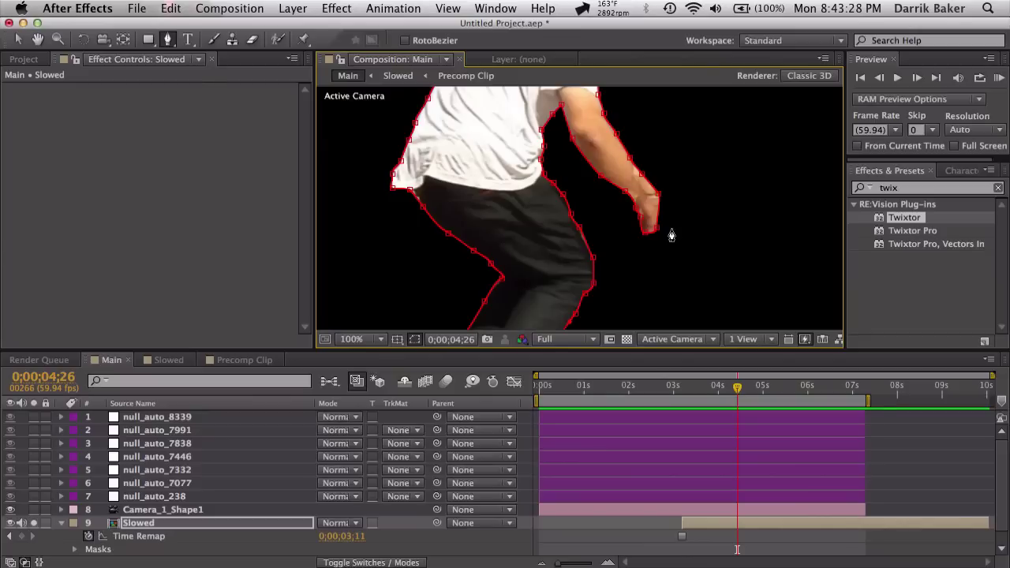
{"action": "scroll", "coordinate": [671, 235], "scroll_direction": "down", "scroll_amount": 2}
{"action": "scroll", "coordinate": [672, 235], "scroll_direction": "up", "scroll_amount": 1}
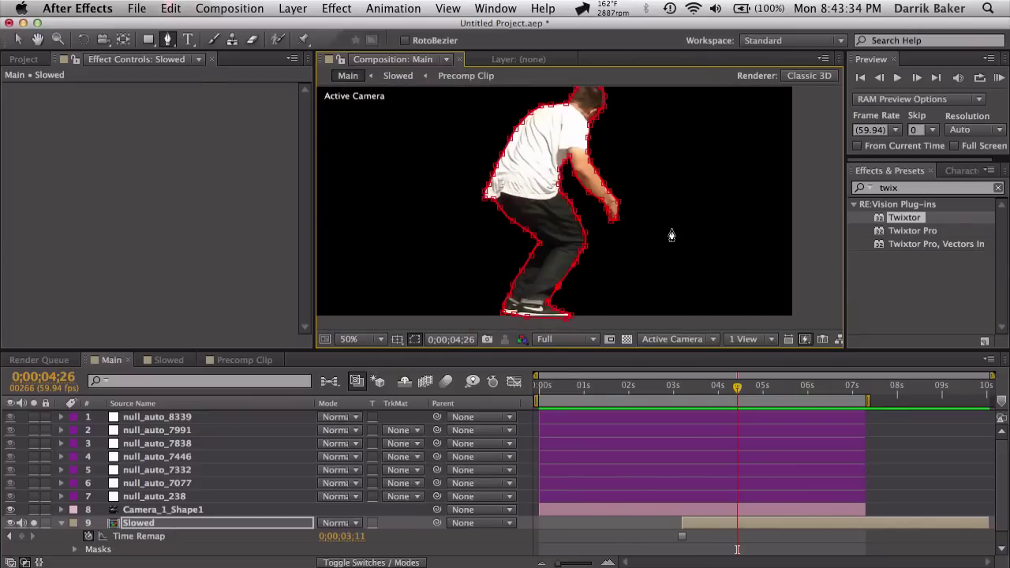
{"action": "left_click", "coordinate": [656, 535]}
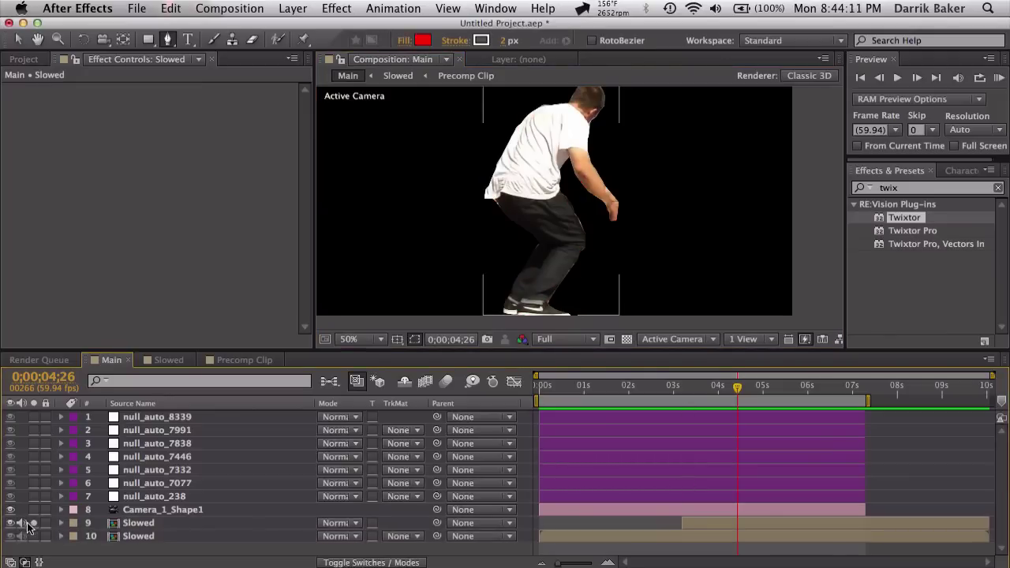
- Unsolo the frozen Slowed layer, adjust its start, and make it a 3D layer
{"action": "left_click", "coordinate": [32, 522]}
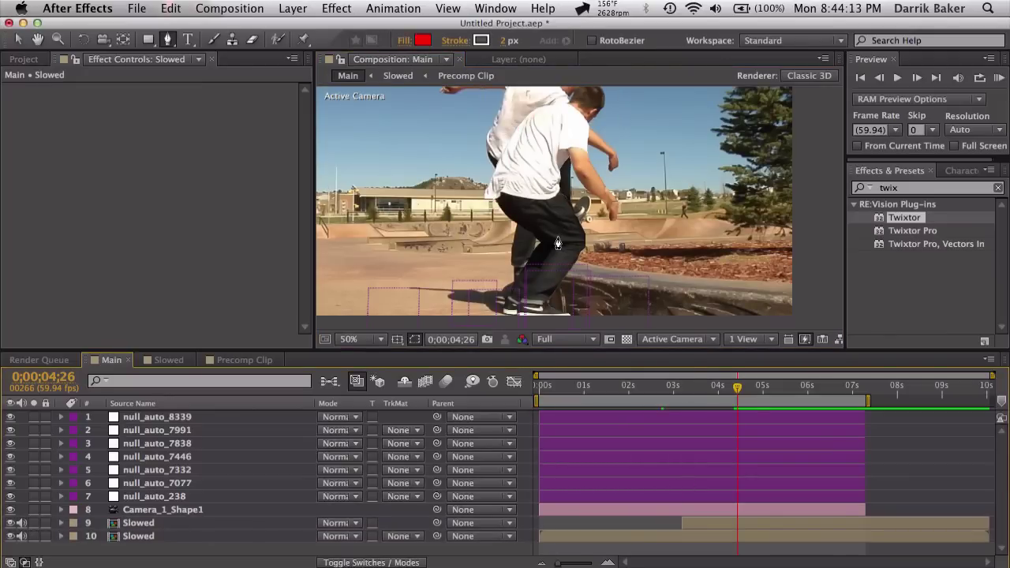
{"action": "left_click", "coordinate": [710, 523]}
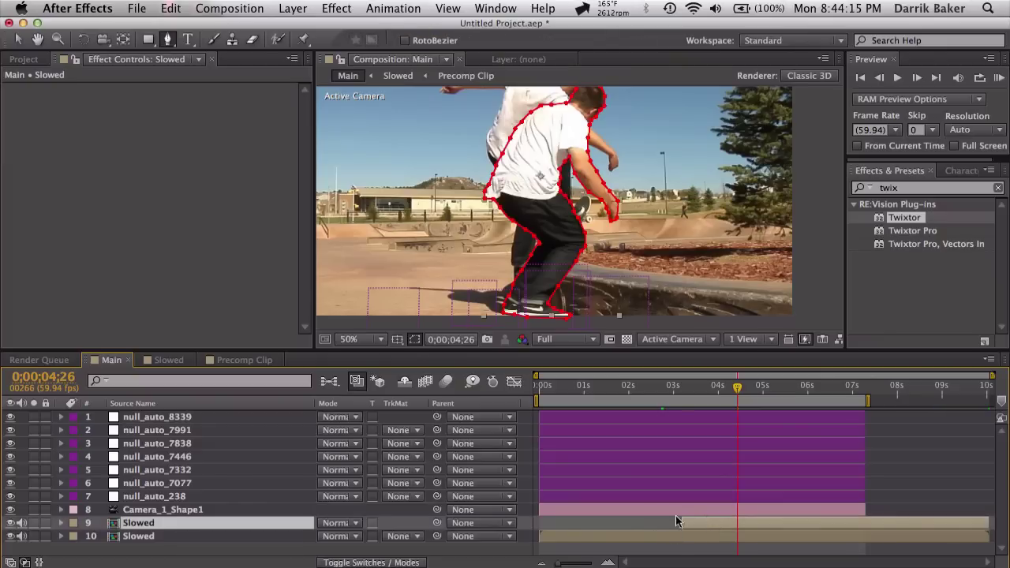
{"action": "left_click_drag", "start_coordinate": [676, 521], "coordinate": [695, 526]}
{"action": "key", "text": "i"}
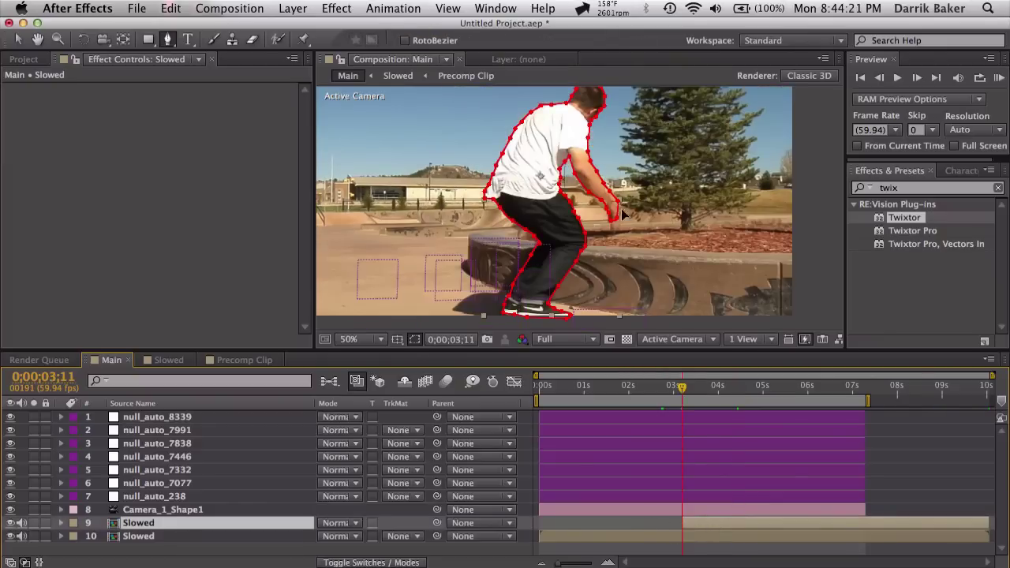
{"action": "left_click_drag", "start_coordinate": [619, 226], "coordinate": [643, 207]}
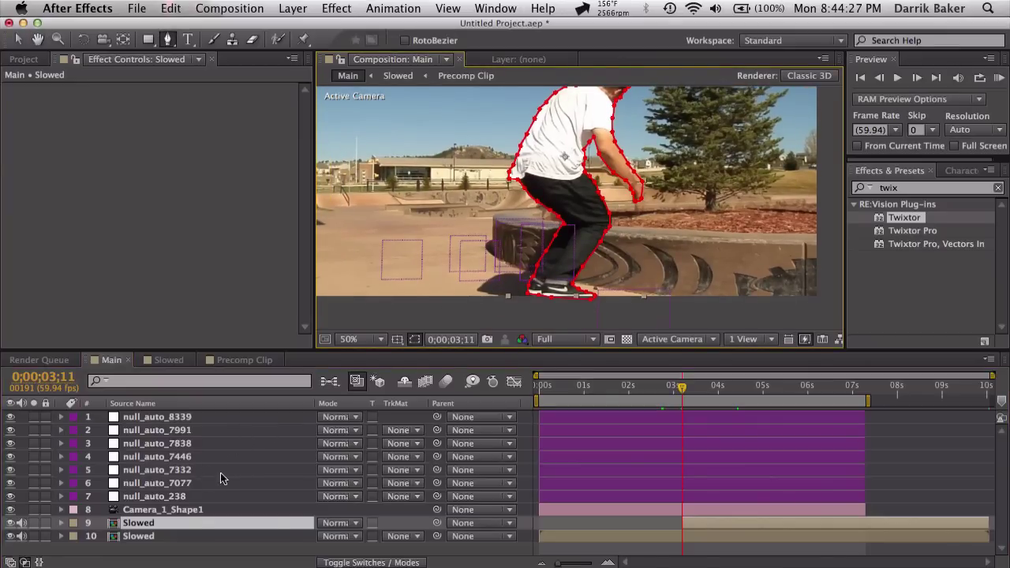
{"action": "left_click", "coordinate": [340, 562]}
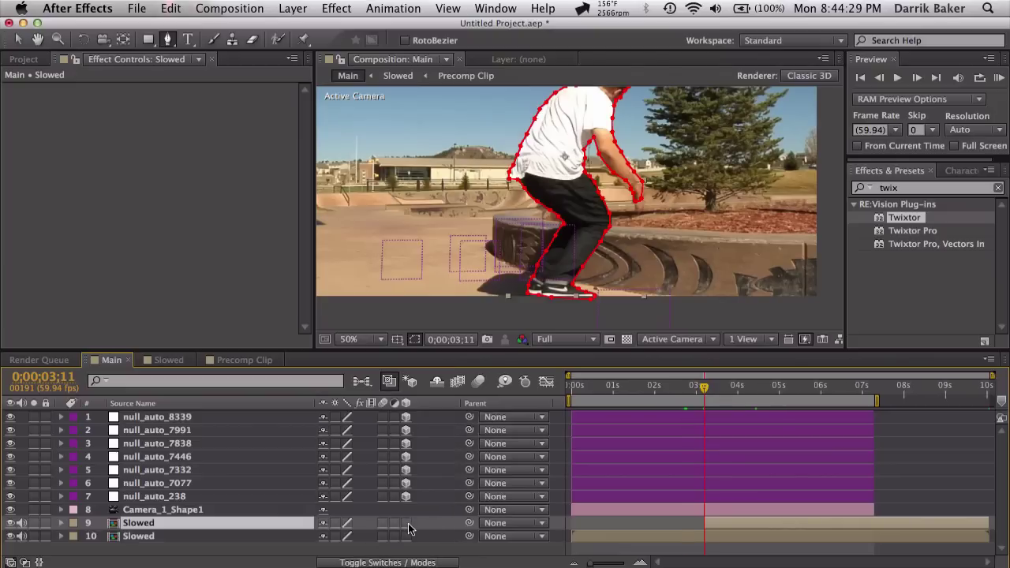
{"action": "left_click", "coordinate": [406, 523]}
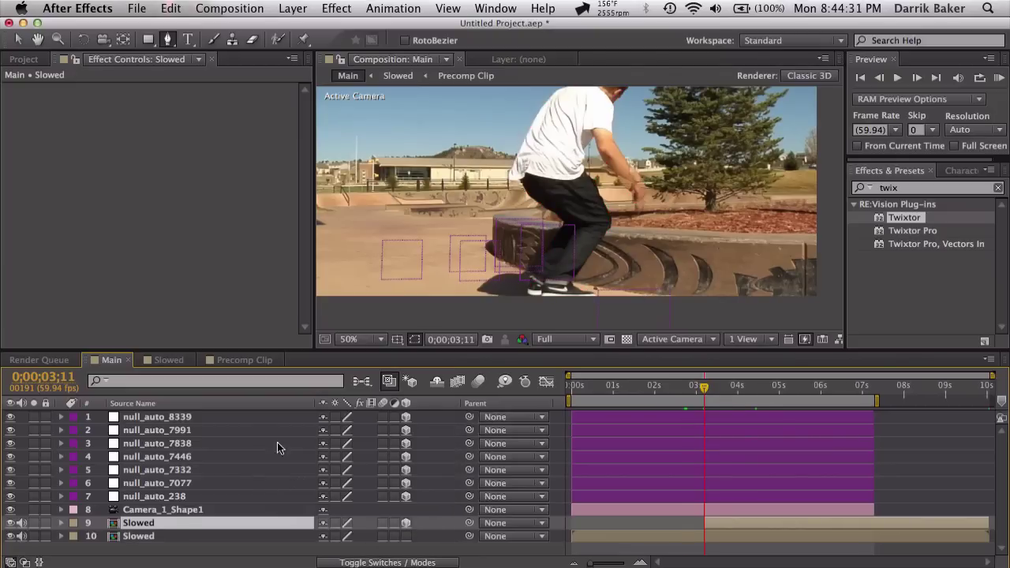
{"action": "left_click", "coordinate": [529, 256]}
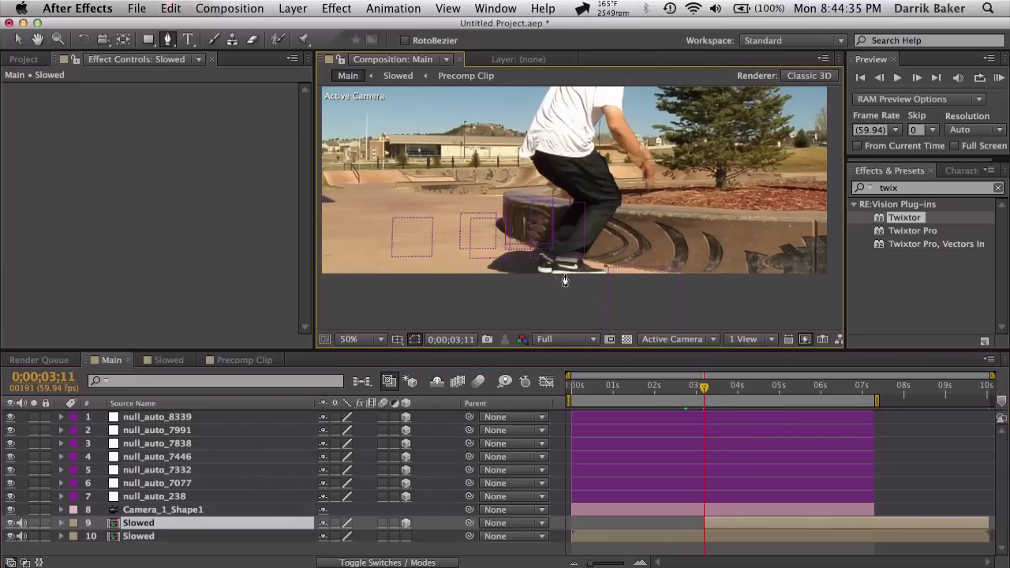
- Copy the Position value of the null_auto_238 track point layer
{"action": "left_click", "coordinate": [189, 497]}
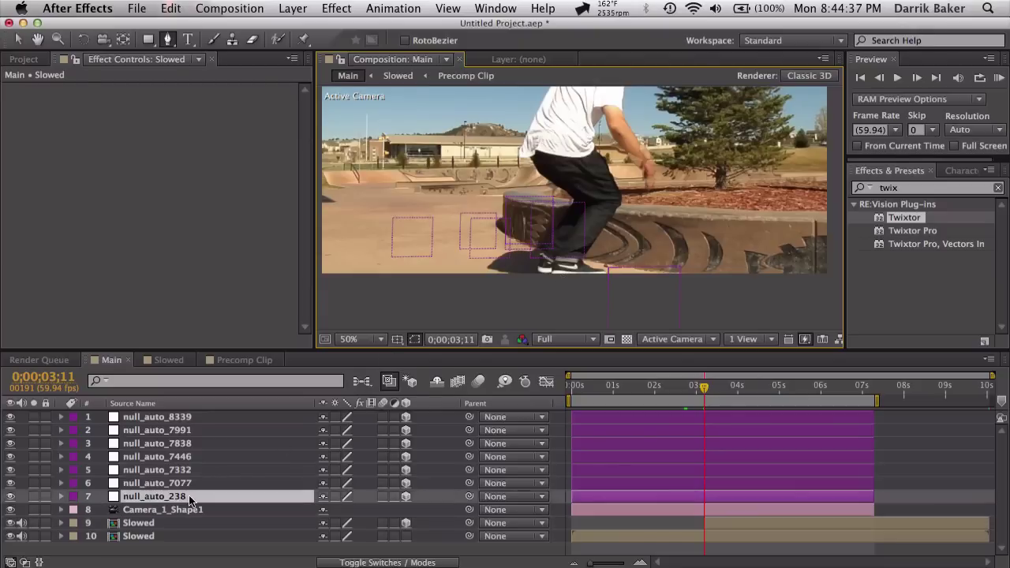
{"action": "key", "text": "p"}
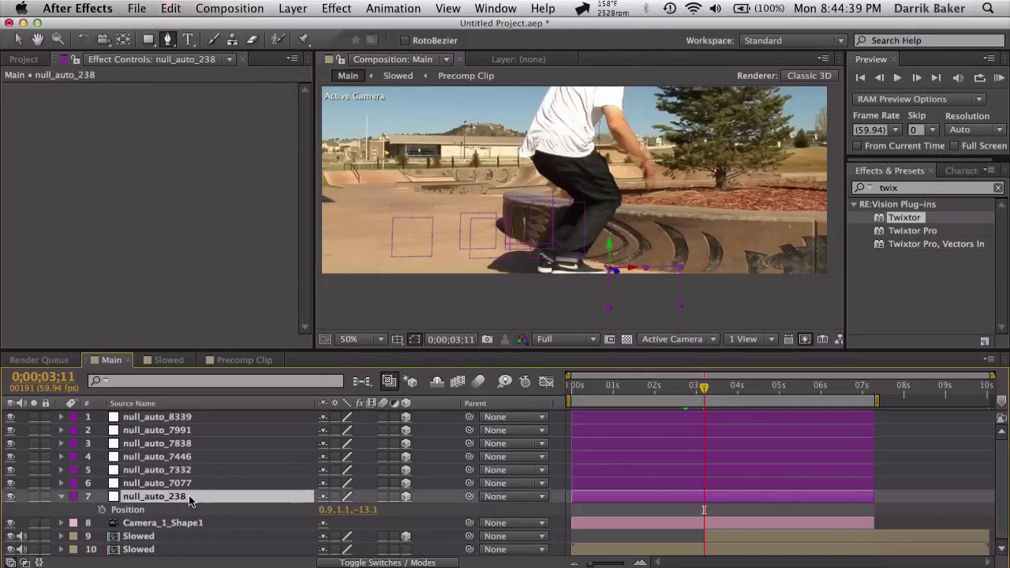
{"action": "left_click", "coordinate": [155, 512]}
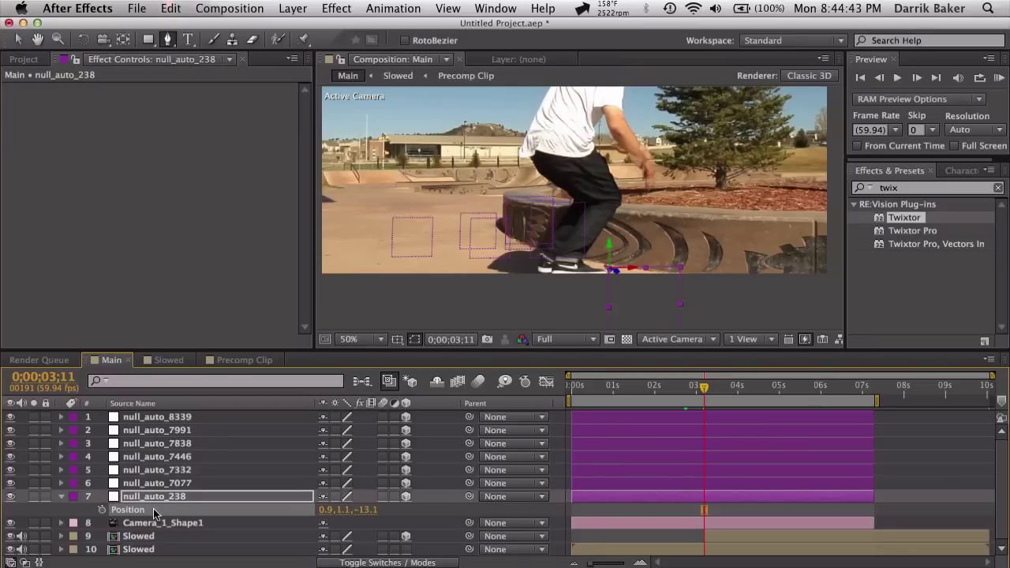
- Rename the lower Slowed layer 'Base Clip' and the upper one 'Guy 1'
{"action": "left_click", "coordinate": [164, 536]}
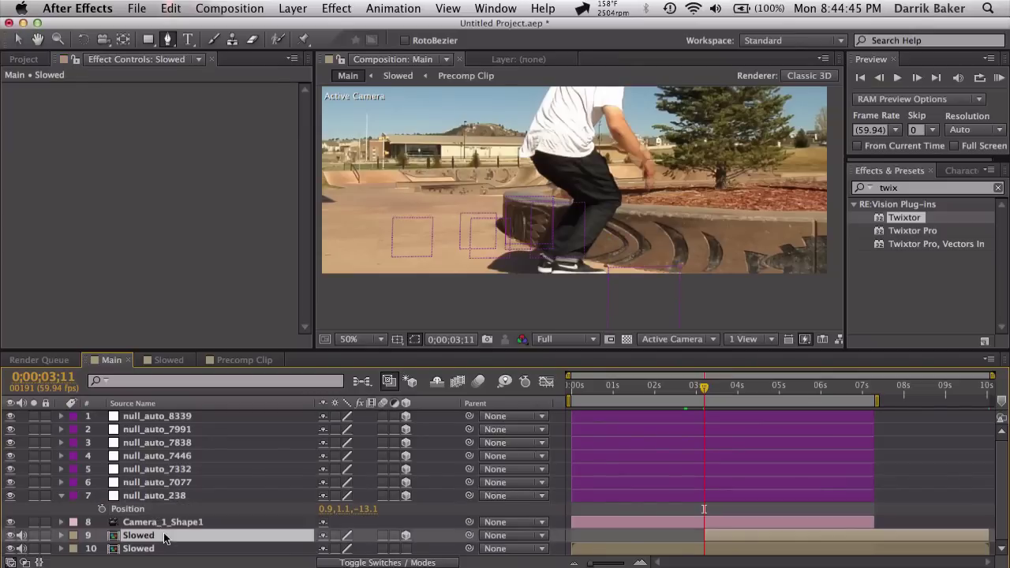
{"action": "left_click", "coordinate": [170, 549]}
{"action": "key", "text": "Return"}
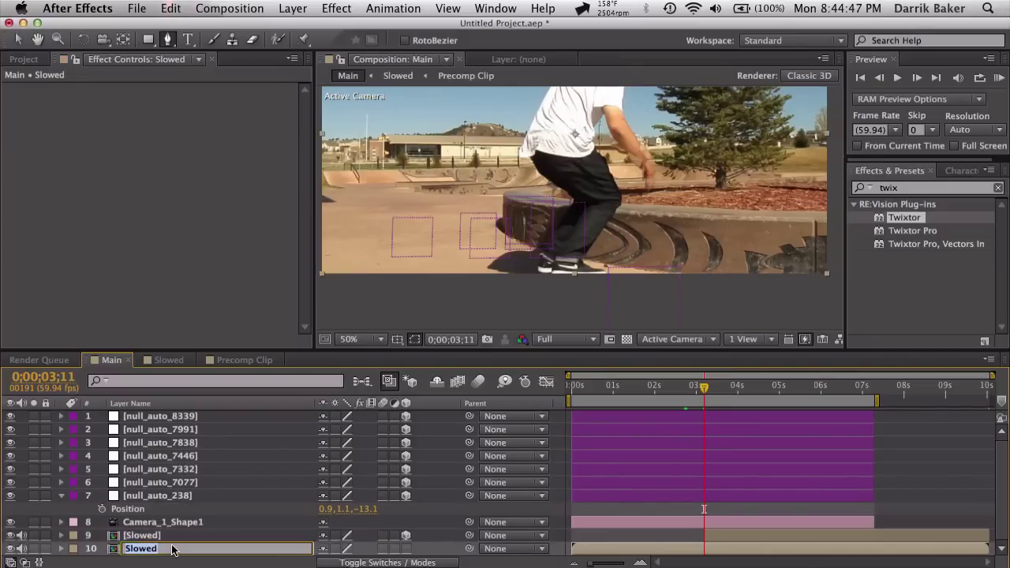
{"action": "type", "text": "Base Clip"}
{"action": "key", "text": "Return"}
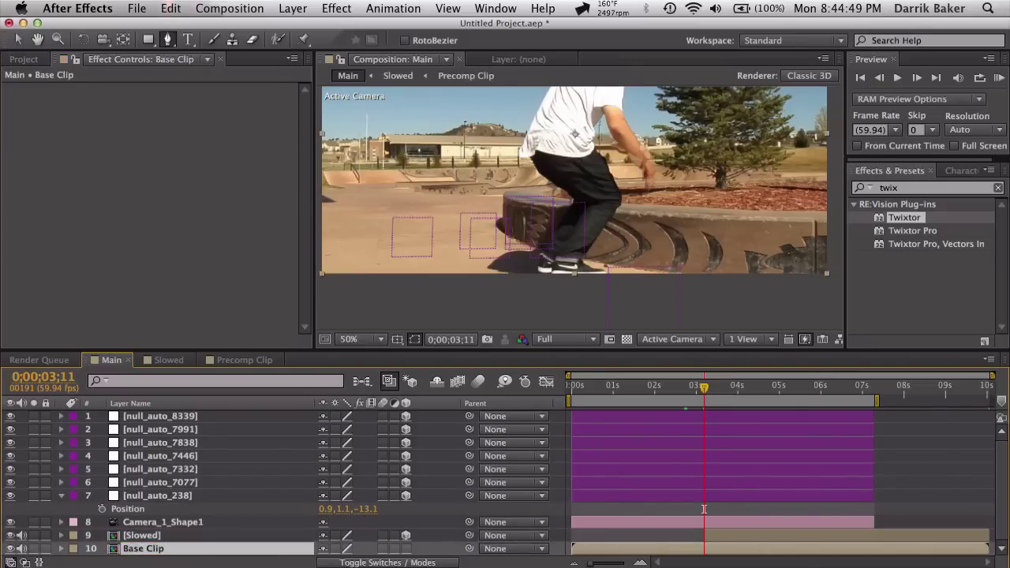
{"action": "left_click", "coordinate": [150, 535]}
{"action": "key", "text": "Return"}
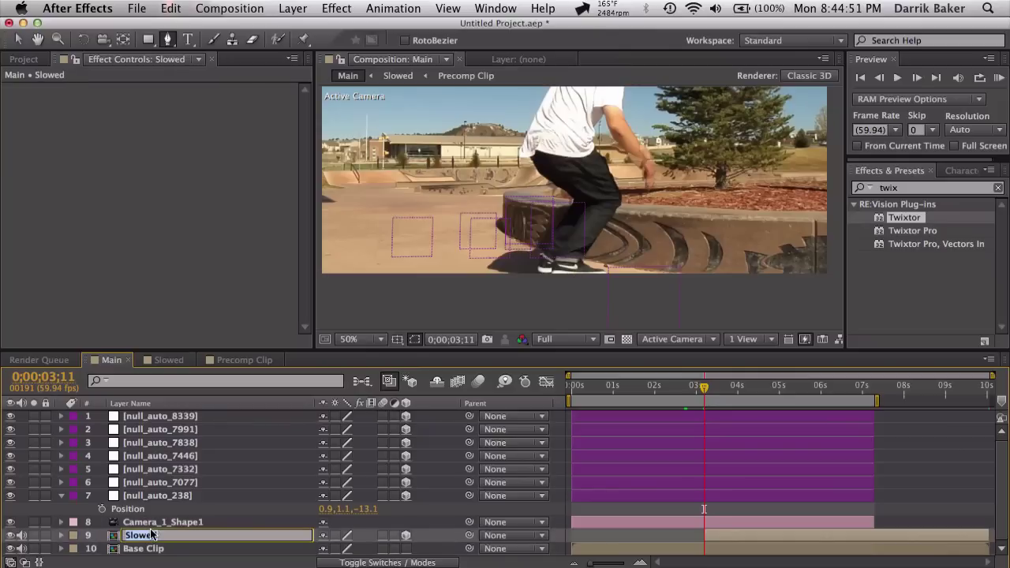
{"action": "type", "text": "C"}
{"action": "key", "text": "Return"}
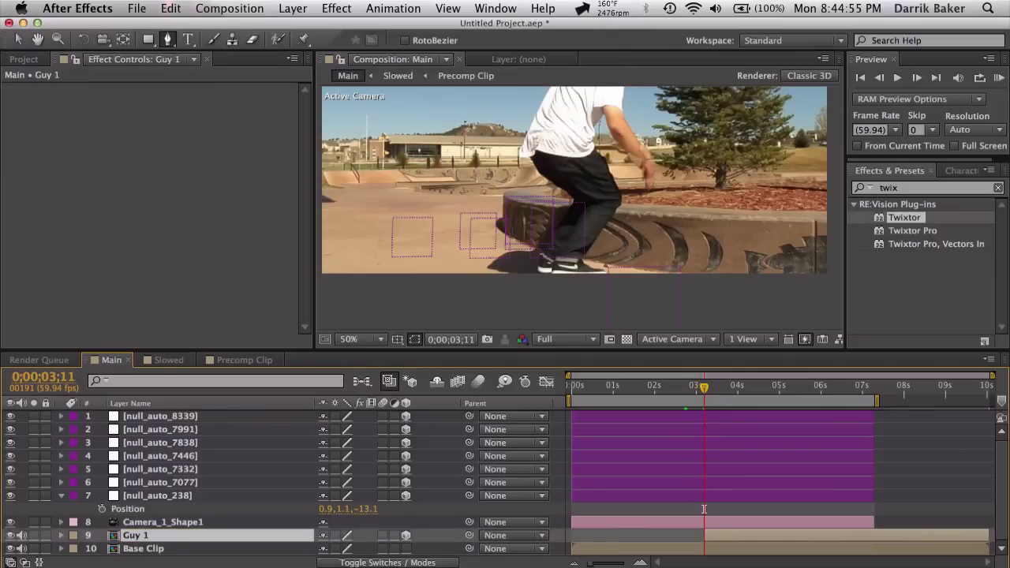
- Paste the null's position 0.9,1.1,-13.1 into Guy 1's Position
{"action": "key", "text": "p"}
{"action": "left_click", "coordinate": [157, 536]}
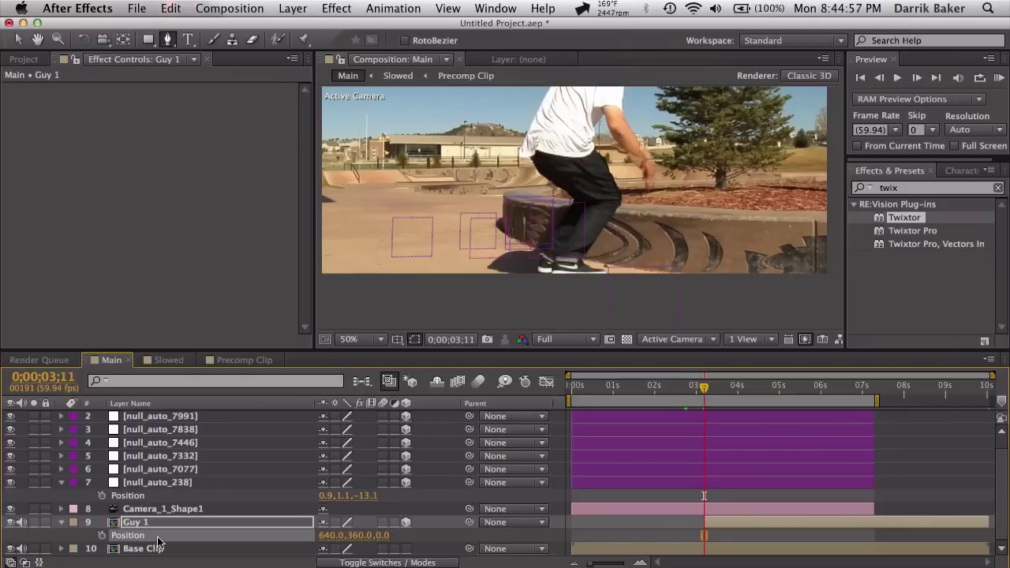
{"action": "key", "text": "ctrl+v"}
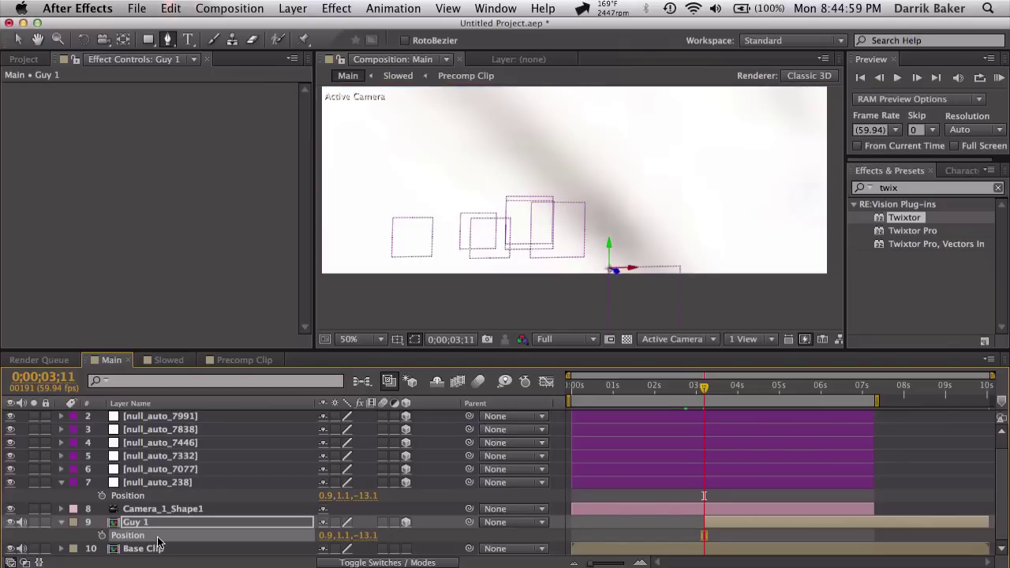
- Zoom the viewer to 25% and scale Guy 1 down to 4%
{"action": "scroll", "coordinate": [514, 233], "scroll_direction": "down", "scroll_amount": 1}
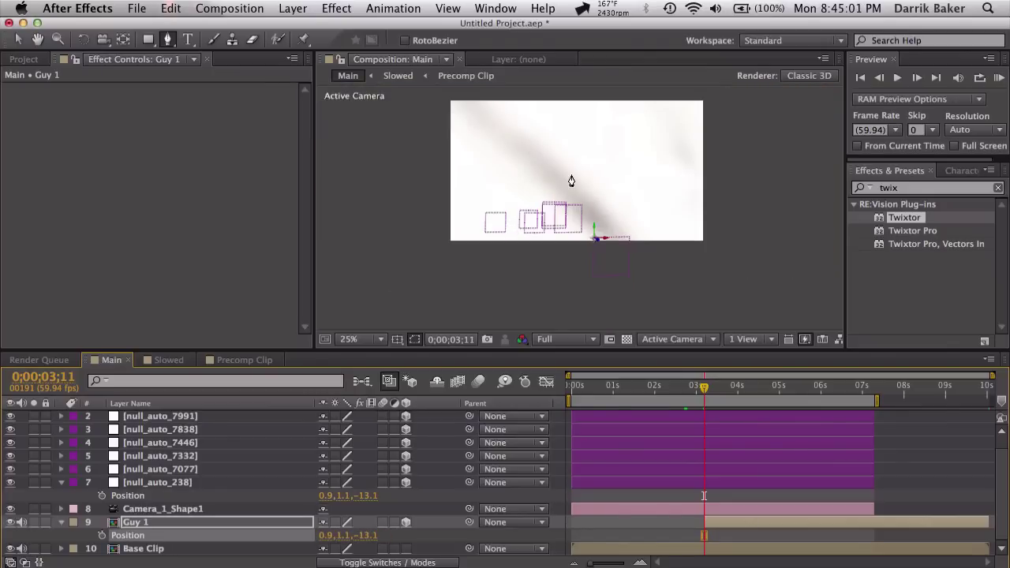
{"action": "key", "text": "space"}
{"action": "left_click_drag", "start_coordinate": [567, 228], "coordinate": [542, 237]}
{"action": "key", "text": "g"}
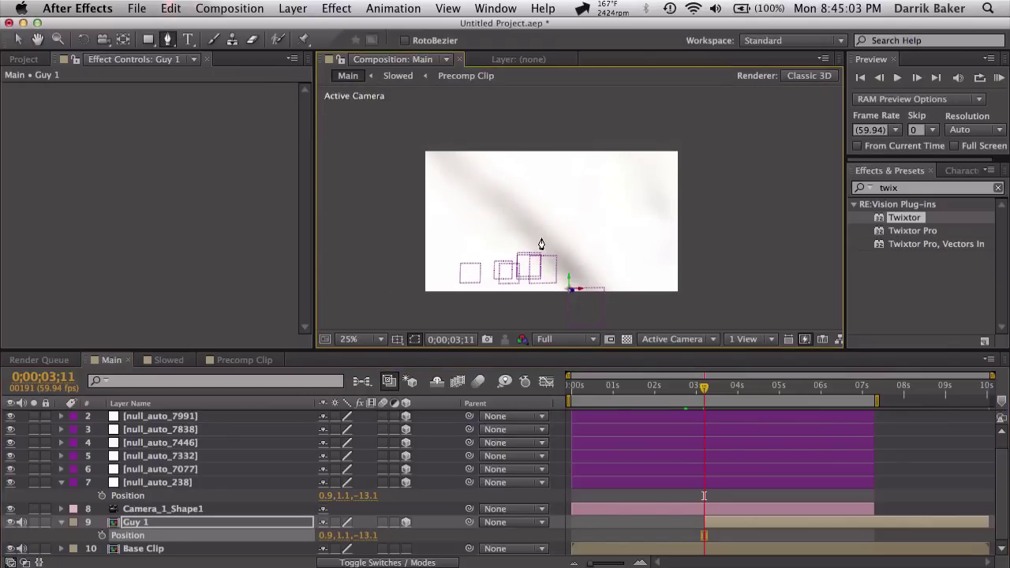
{"action": "left_click", "coordinate": [722, 521]}
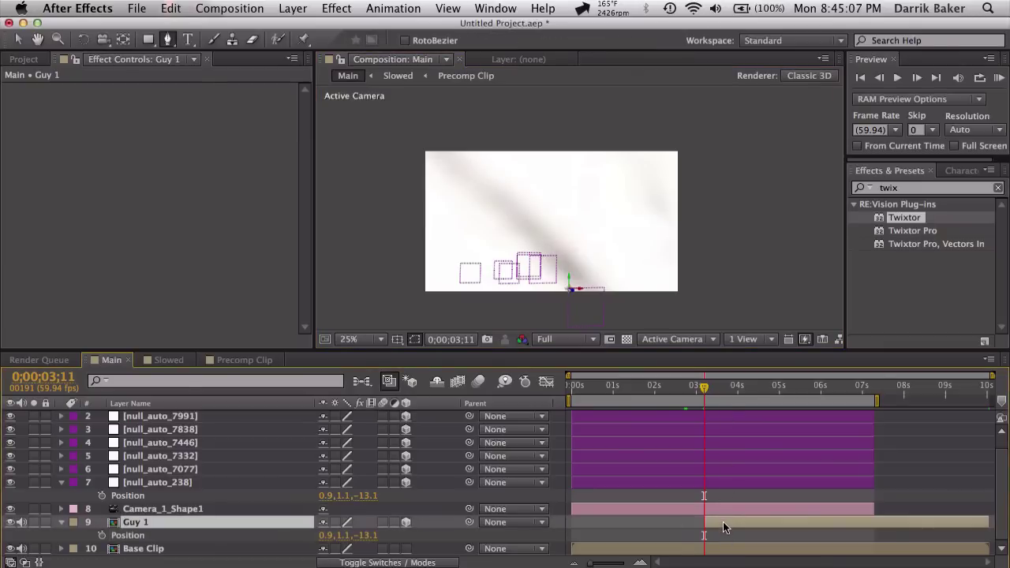
{"action": "key", "text": "alt+shift+s"}
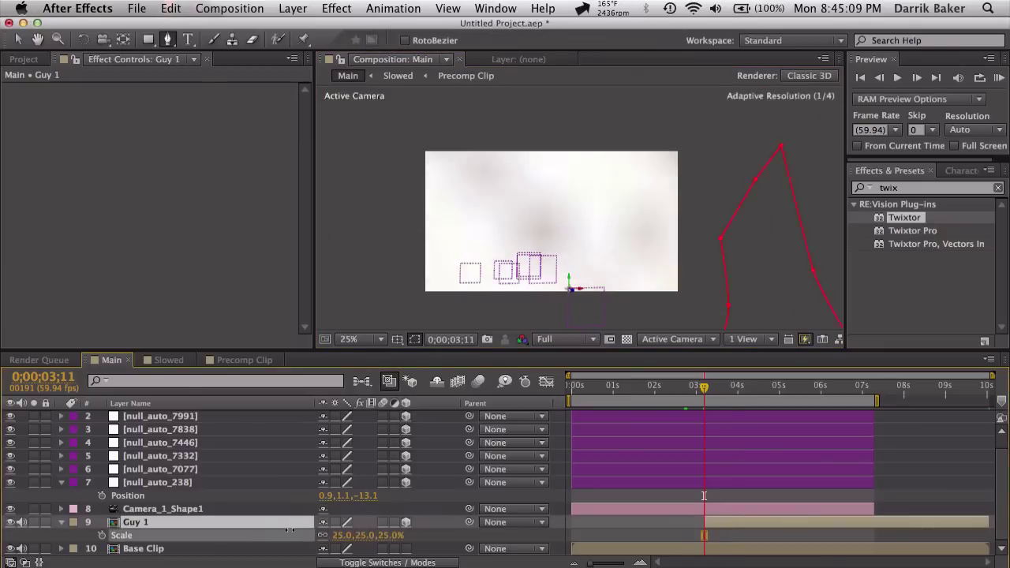
{"action": "left_click_drag", "start_coordinate": [289, 531], "coordinate": [292, 534]}
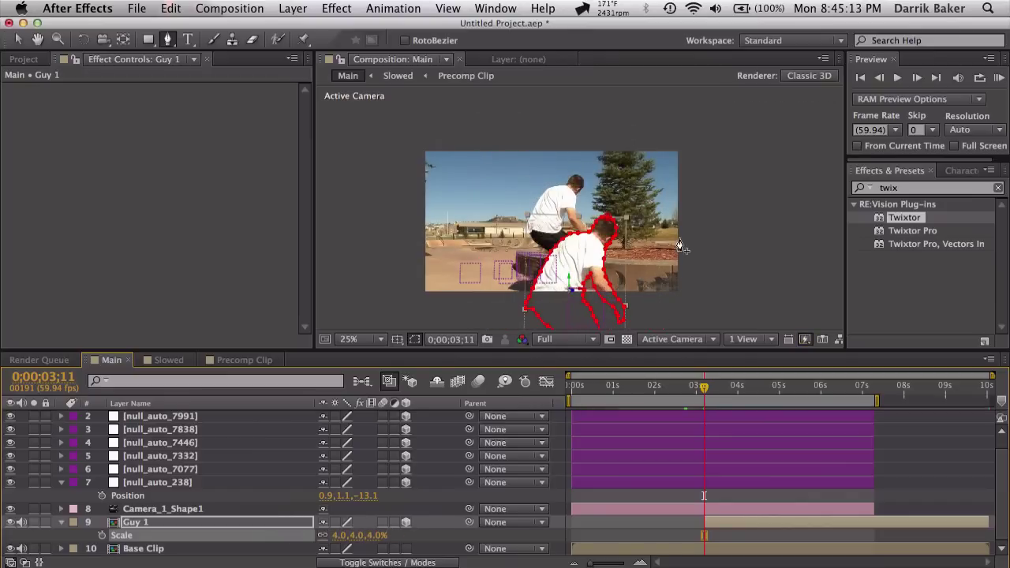
{"action": "left_click_drag", "start_coordinate": [693, 238], "coordinate": [680, 202]}
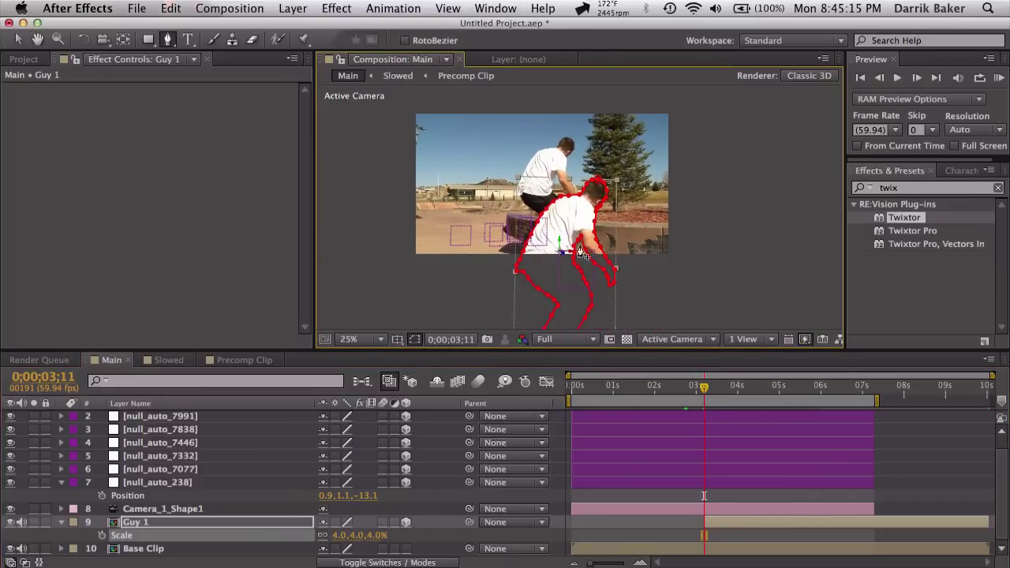
{"action": "scroll", "coordinate": [578, 288], "scroll_direction": "up", "scroll_amount": 2}
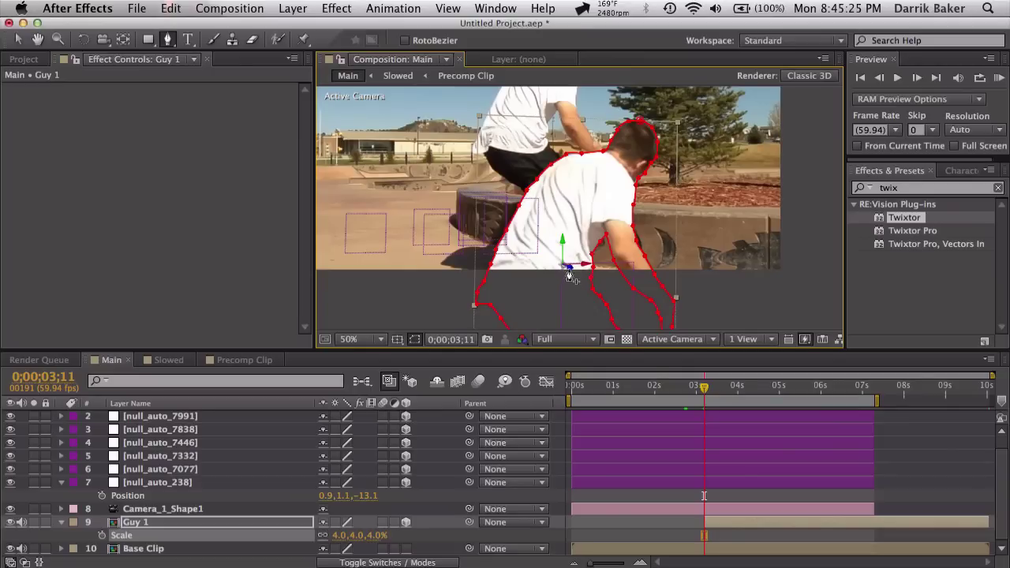
- Set Guy 1's anchor point to 640.0,709.0,0.0 and toggle its visibility to compare
{"action": "left_click", "coordinate": [199, 522]}
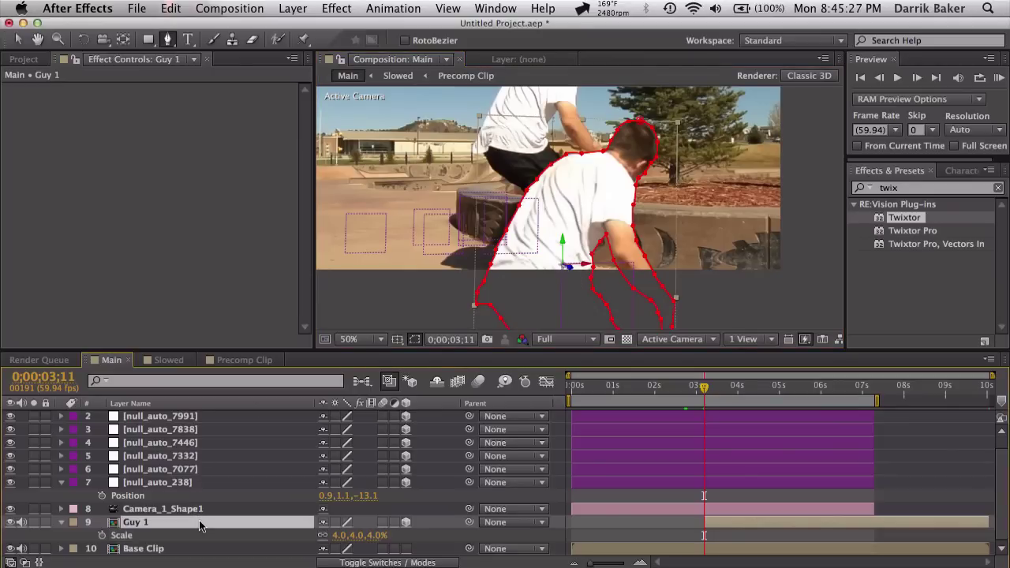
{"action": "key", "text": "a"}
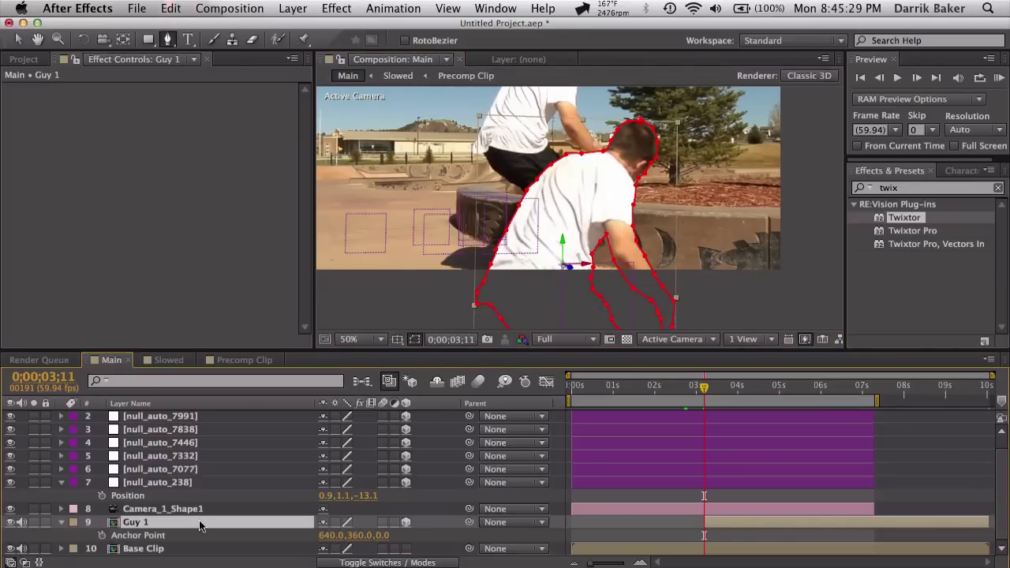
{"action": "left_click_drag", "start_coordinate": [359, 534], "coordinate": [643, 524]}
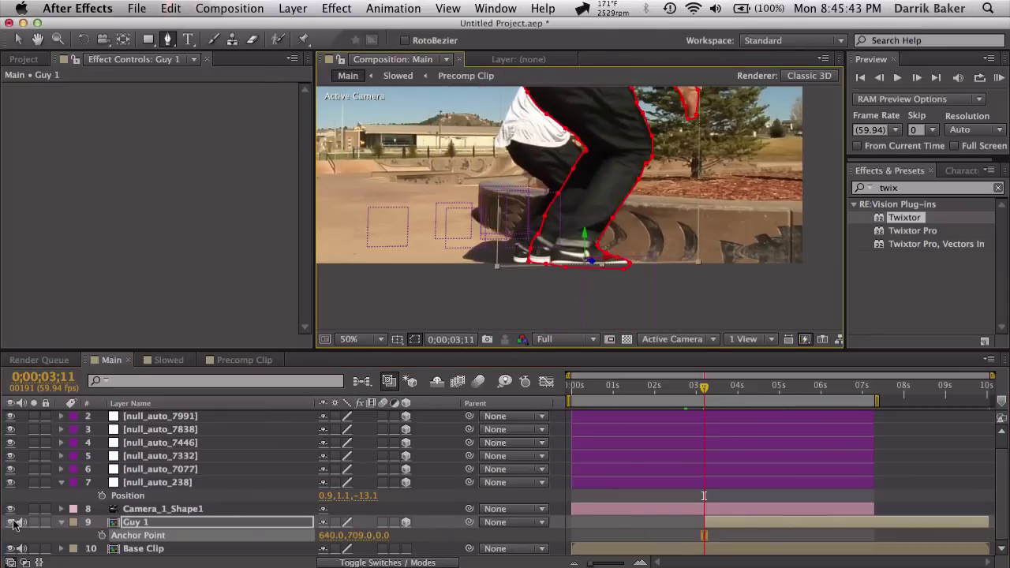
{"action": "left_click", "coordinate": [11, 522]}
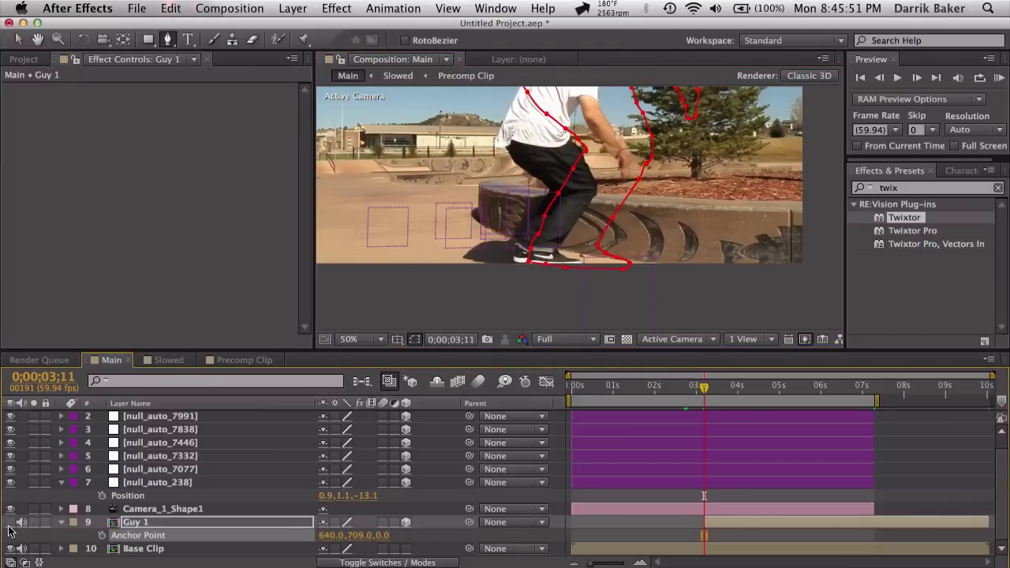
{"action": "left_click", "coordinate": [11, 524]}
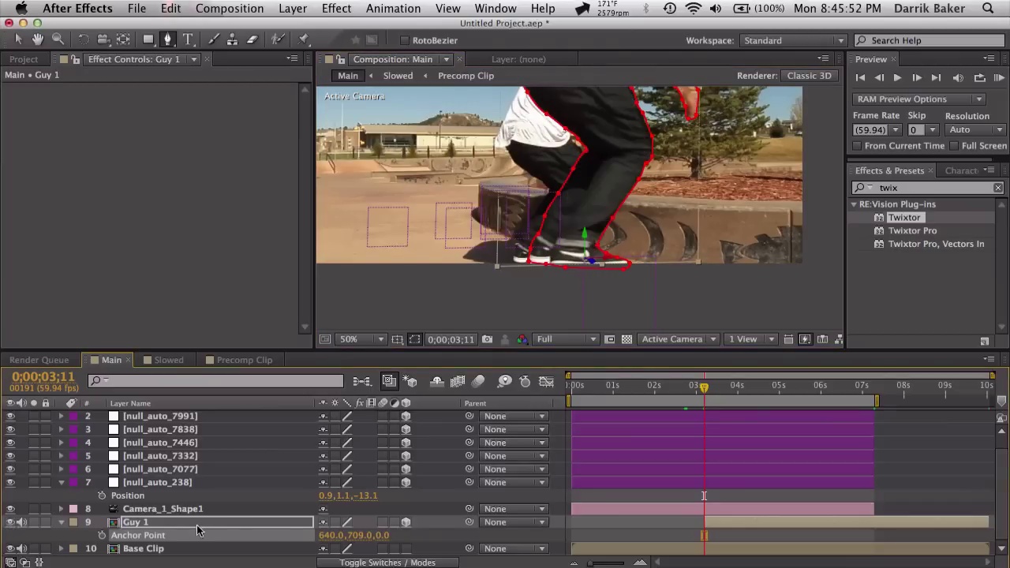
{"action": "left_click", "coordinate": [306, 524]}
- Nudge Guy 1's Z position to -11.0 and shift it slightly left
{"action": "key", "text": "p"}
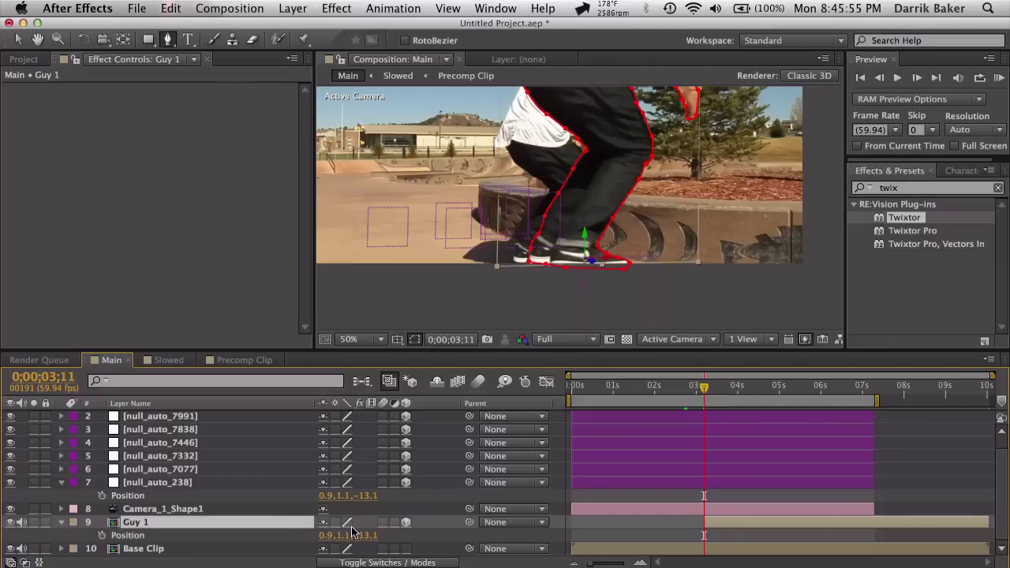
{"action": "left_click_drag", "start_coordinate": [365, 541], "coordinate": [371, 541]}
{"action": "key", "text": "super+z"}
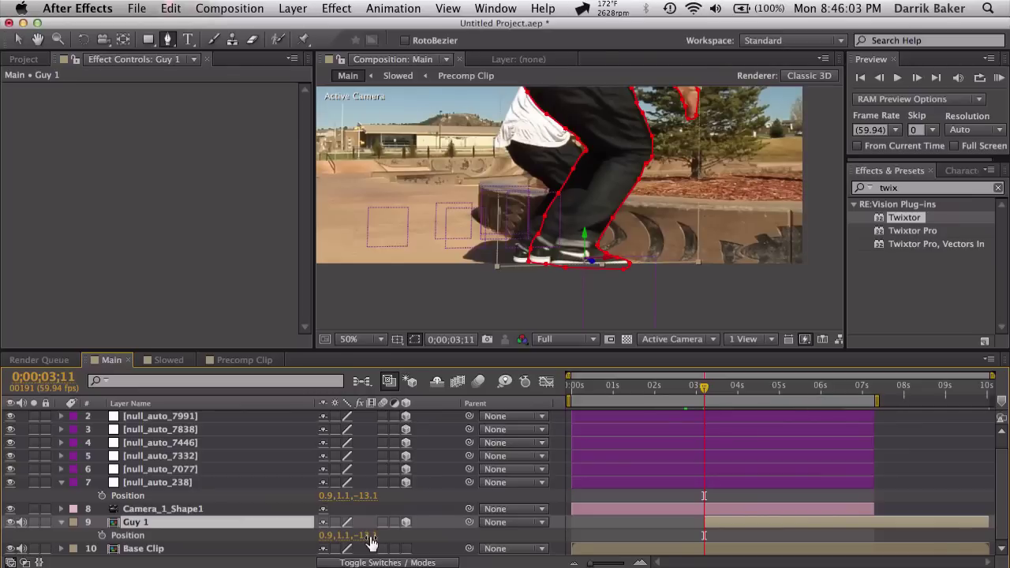
{"action": "left_click_drag", "start_coordinate": [370, 537], "coordinate": [387, 539]}
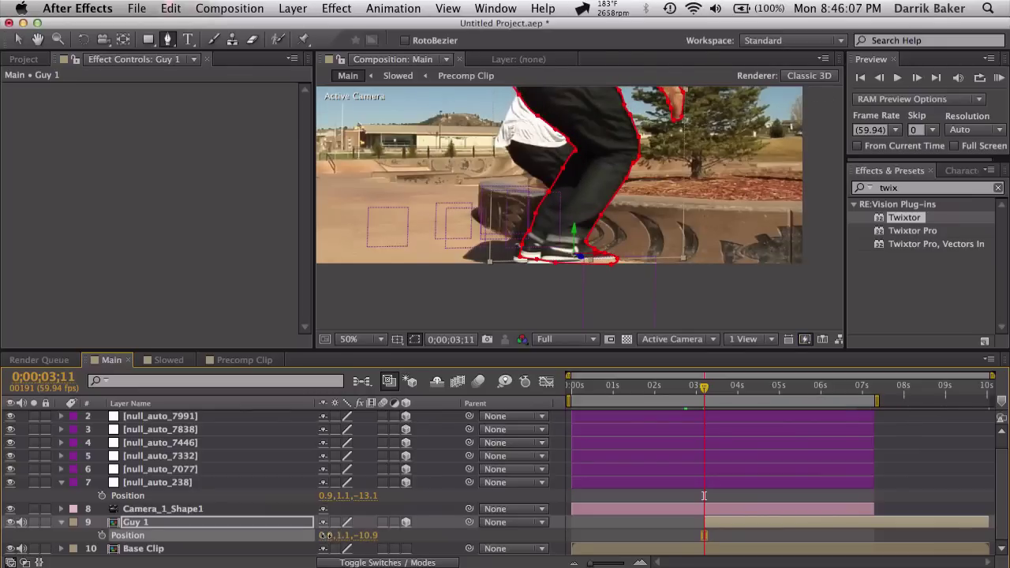
{"action": "left_click_drag", "start_coordinate": [323, 535], "coordinate": [317, 535]}
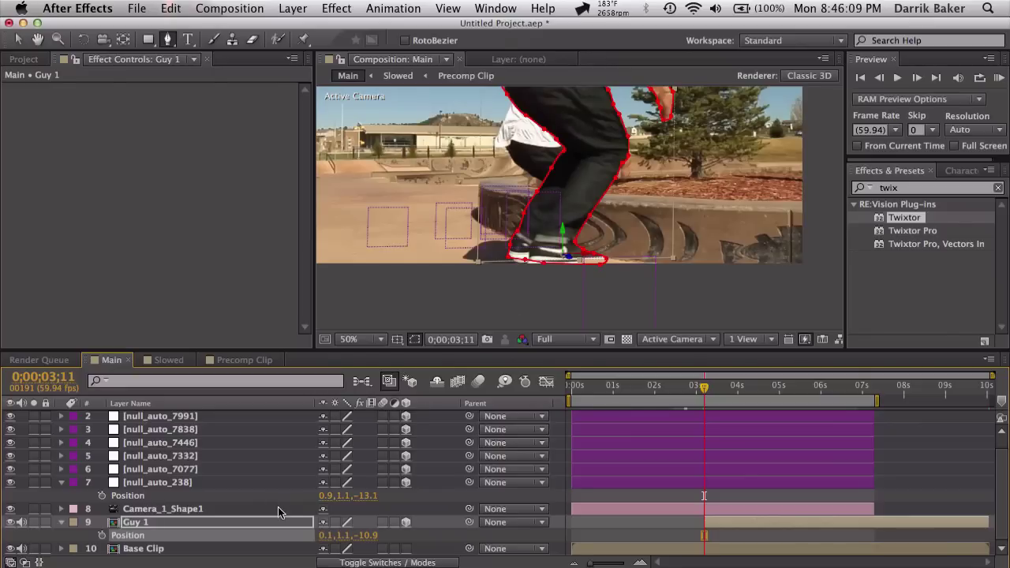
- Scale Guy 1 to 2.6%, zooming the enlarged viewer to check the fit
{"action": "key", "text": "s"}
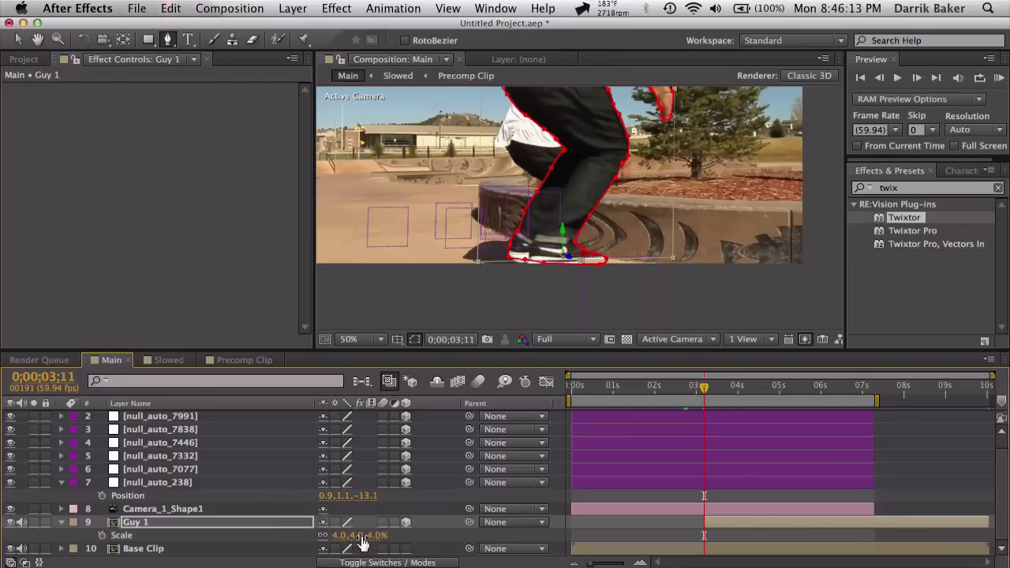
{"action": "left_click_drag", "start_coordinate": [359, 535], "coordinate": [347, 536]}
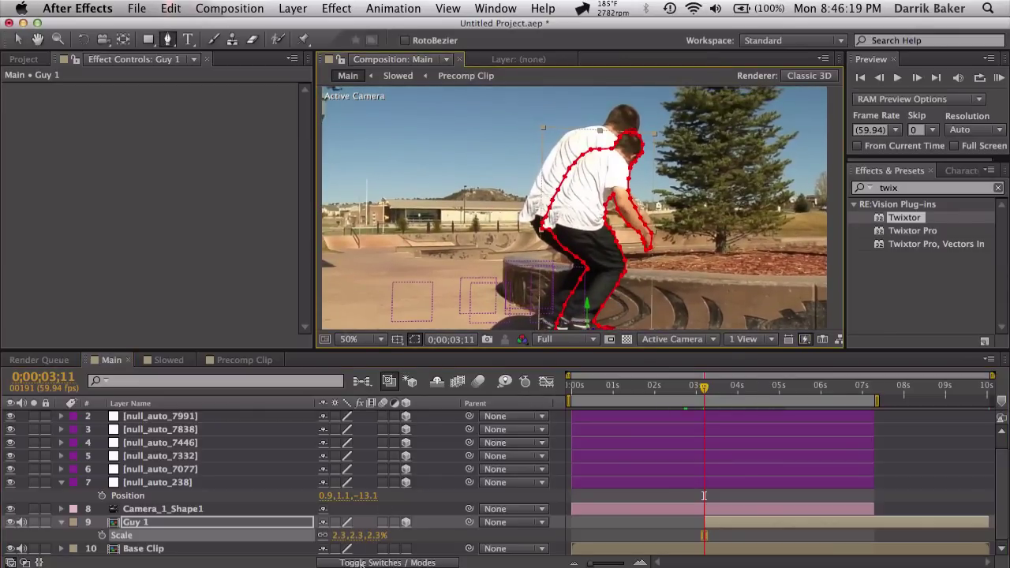
{"action": "left_click_drag", "start_coordinate": [359, 535], "coordinate": [361, 545]}
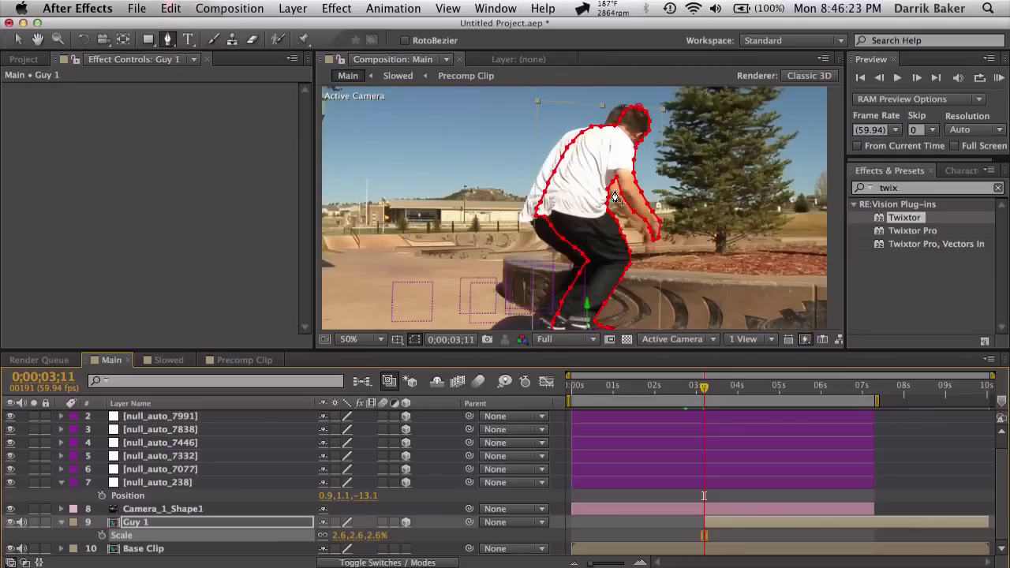
{"action": "key", "text": "grave"}
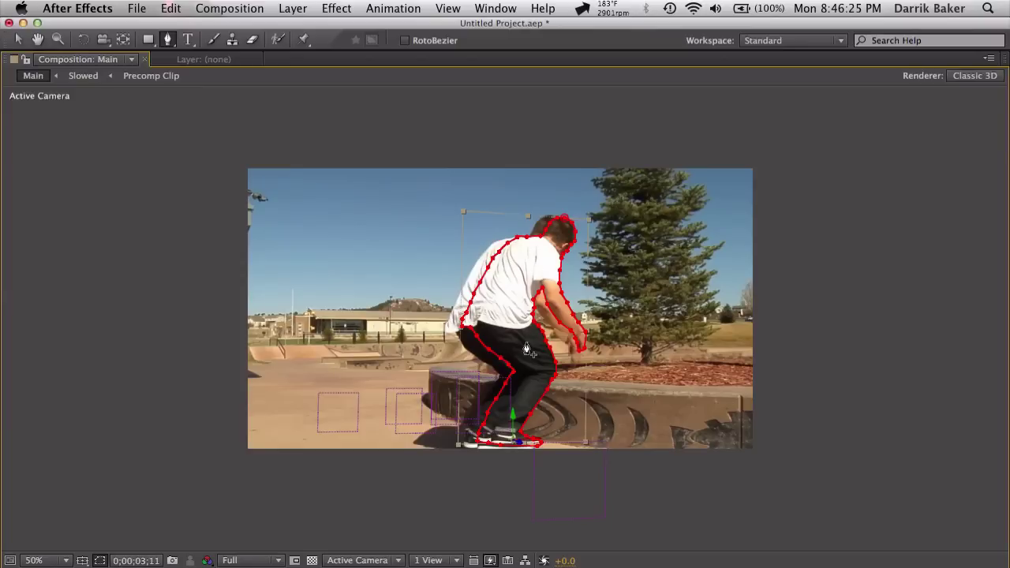
{"action": "scroll", "coordinate": [527, 351], "scroll_direction": "up", "scroll_amount": 1}
{"action": "left_click_drag", "start_coordinate": [531, 282], "coordinate": [497, 291]}
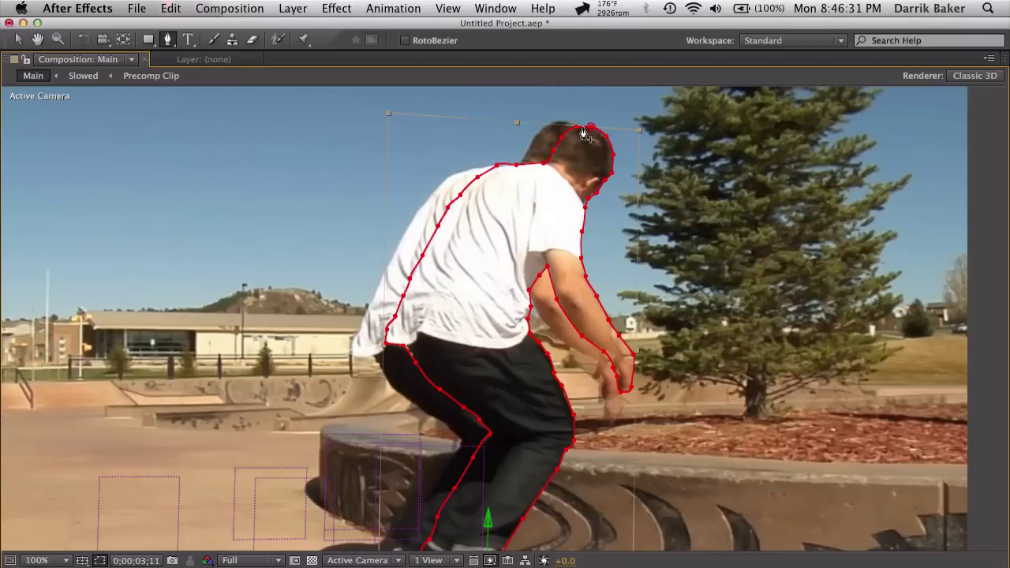
{"action": "key", "text": "grave"}
{"action": "left_click_drag", "start_coordinate": [580, 348], "coordinate": [581, 385]}
{"action": "scroll", "coordinate": [552, 308], "scroll_direction": "down", "scroll_amount": 4}
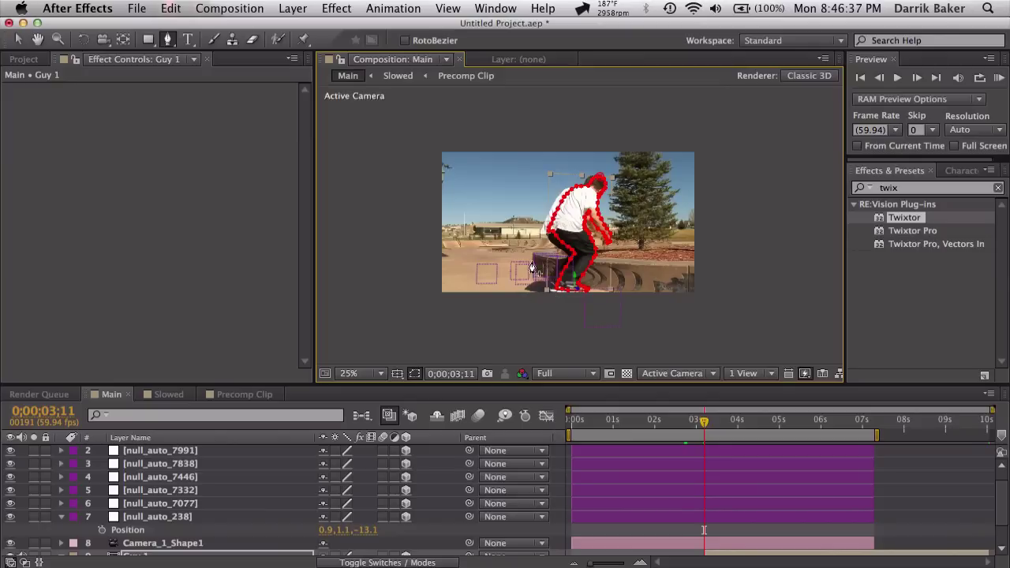
{"action": "scroll", "coordinate": [532, 268], "scroll_direction": "up", "scroll_amount": 2}
{"action": "scroll", "coordinate": [304, 541], "scroll_direction": "down", "scroll_amount": 2}
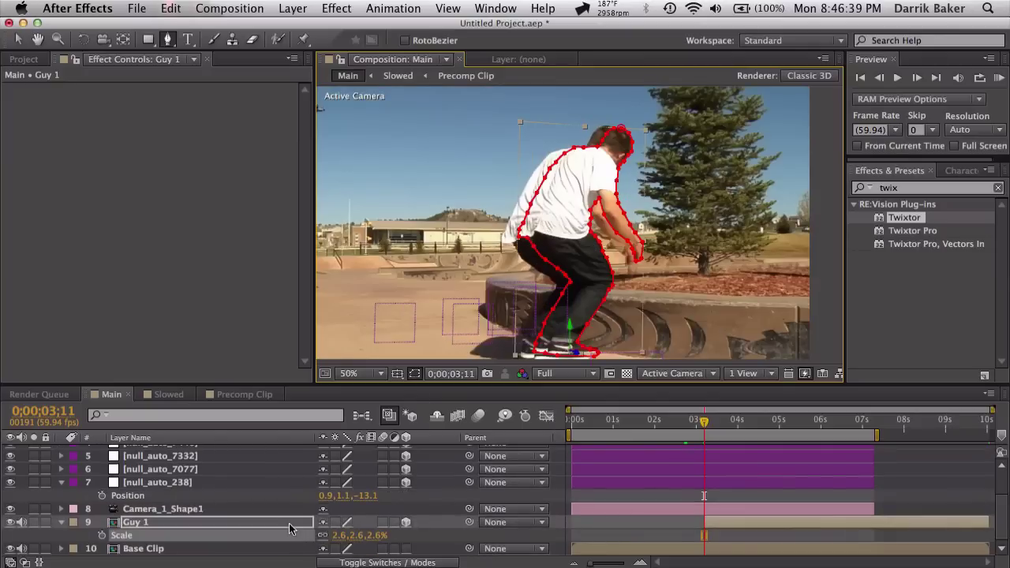
- Set Guy 1's Orientation Y to 5.2°, giving 0.0°, 5.2°, 358.0°
{"action": "left_click", "coordinate": [289, 523]}
{"action": "key", "text": "r"}
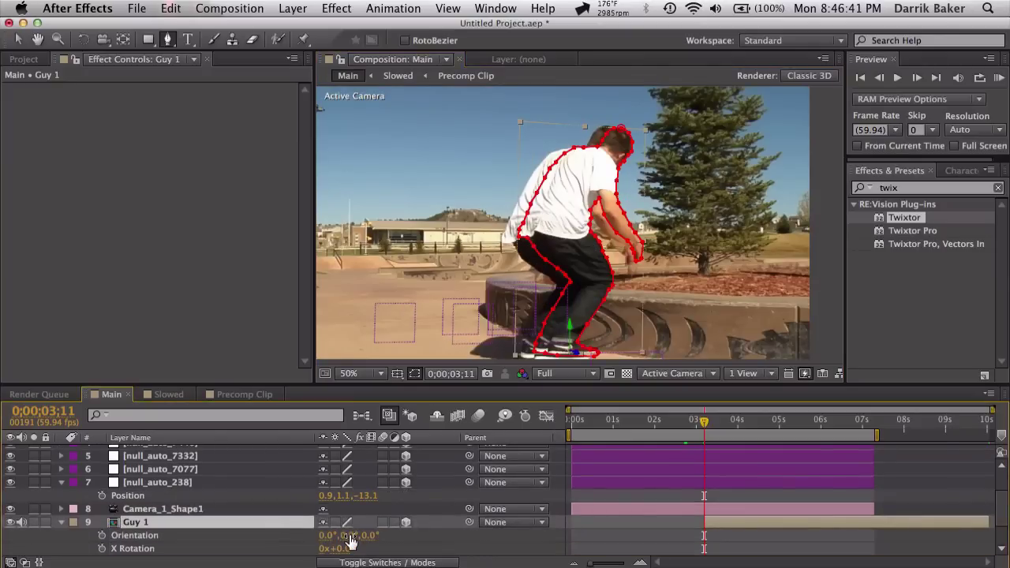
{"action": "mouse_move", "coordinate": [350, 541]}
{"action": "left_mouse_down"}
{"action": "mouse_move", "coordinate": [381, 543]}
{"action": "mouse_move", "coordinate": [346, 522]}
{"action": "left_mouse_up"}
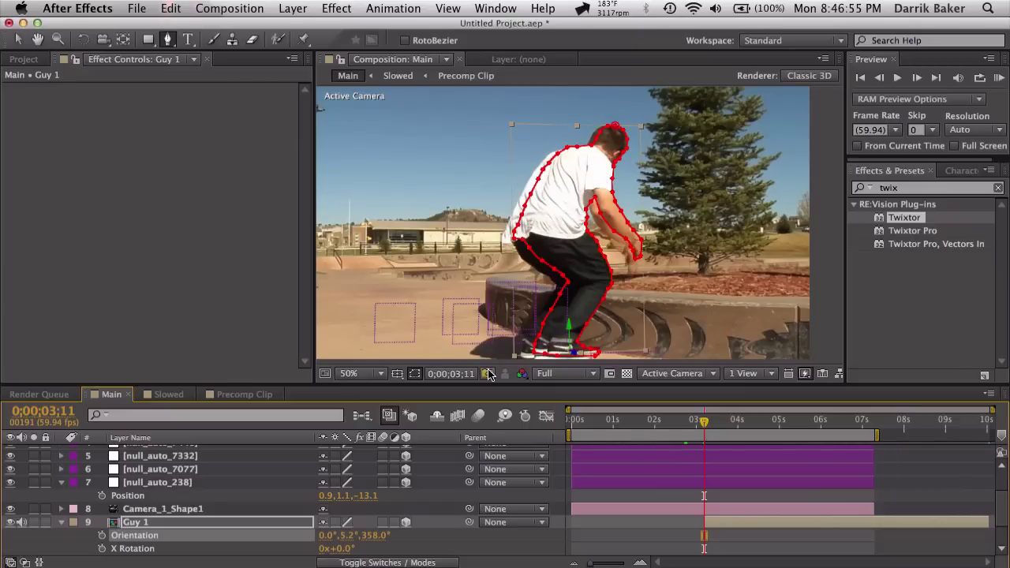
{"action": "scroll", "coordinate": [314, 512], "scroll_direction": "down", "scroll_amount": 2}
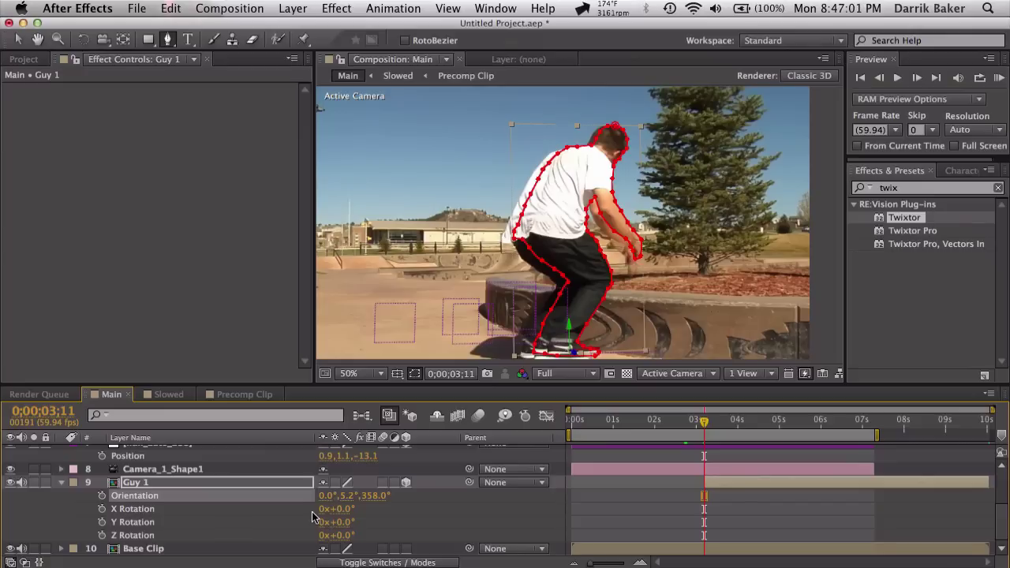
- Show the Modes column and set Guy 1's blending mode to Difference
{"action": "left_click", "coordinate": [347, 563]}
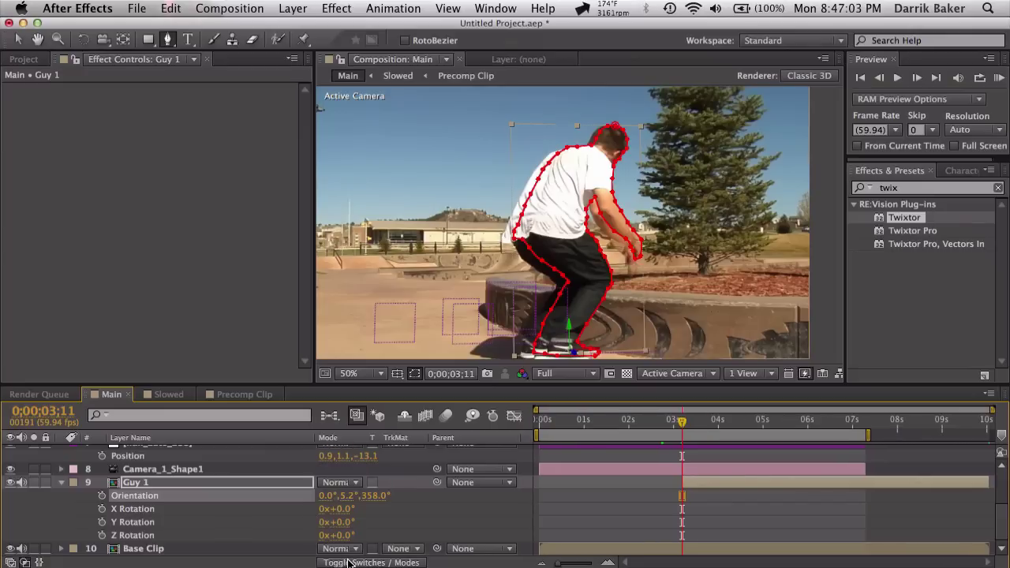
{"action": "left_click", "coordinate": [286, 481]}
{"action": "left_click", "coordinate": [338, 482]}
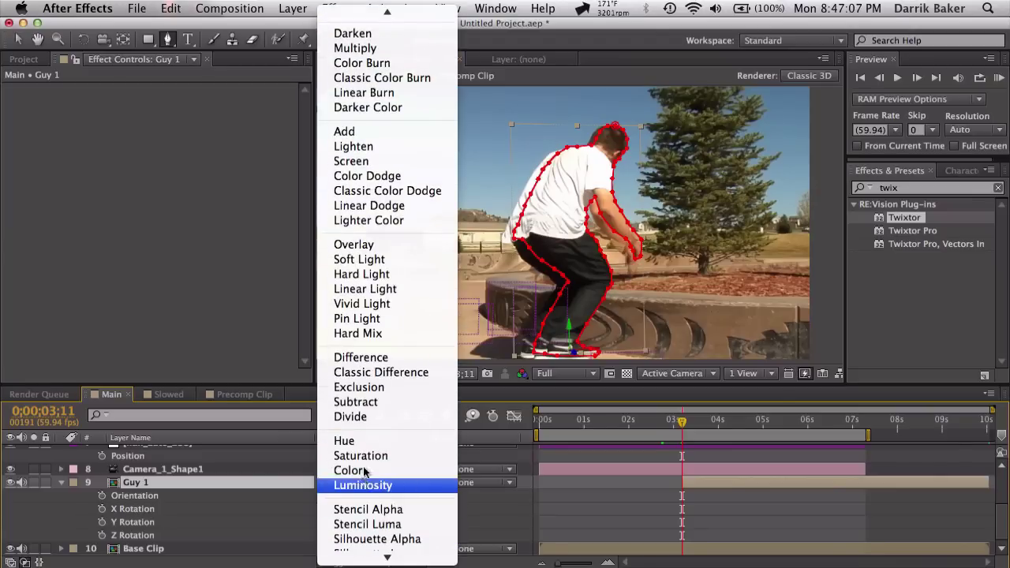
{"action": "left_click", "coordinate": [361, 357]}
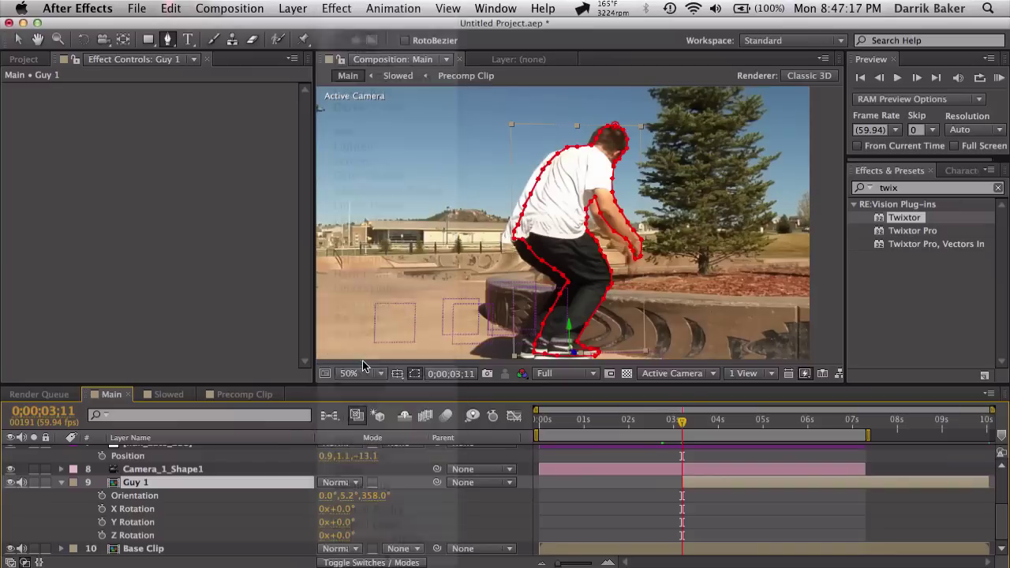
- Slide Guy 1 left to line up with the skater and tilt its Z orientation to 359.2°
{"action": "scroll", "coordinate": [624, 240], "scroll_direction": "up", "scroll_amount": 3}
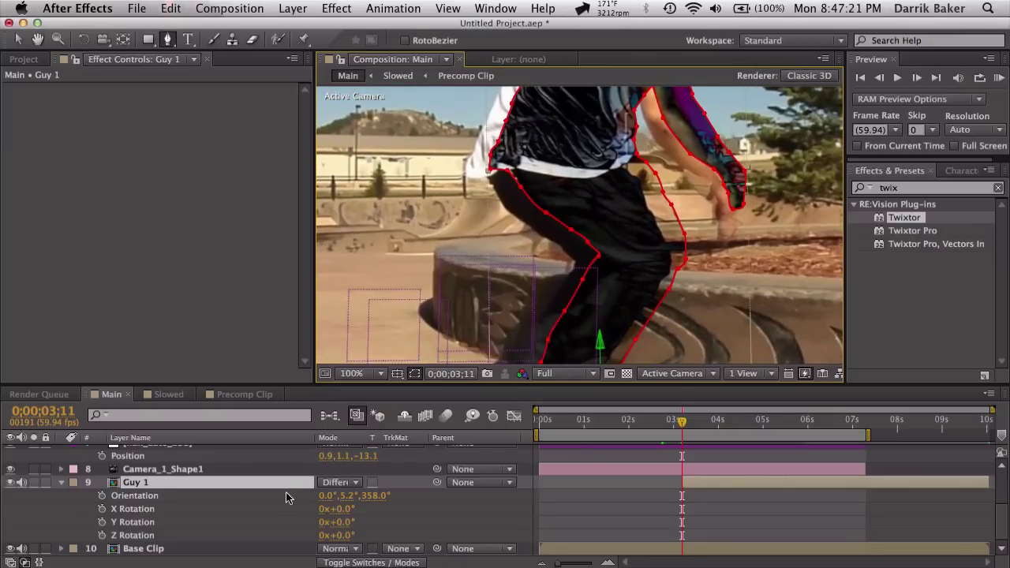
{"action": "key", "text": "p"}
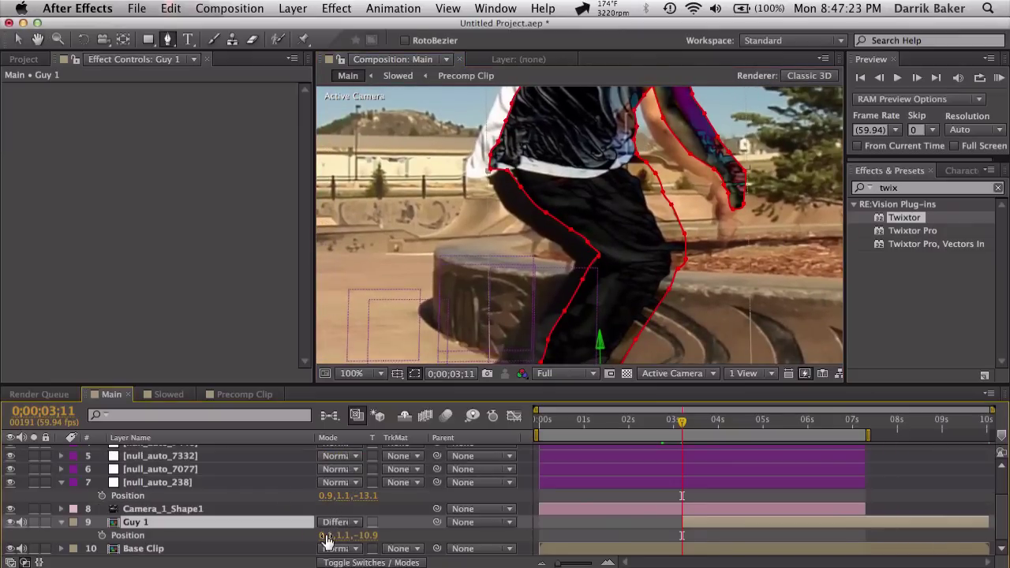
{"action": "left_click_drag", "start_coordinate": [324, 535], "coordinate": [468, 484]}
{"action": "key", "text": "g"}
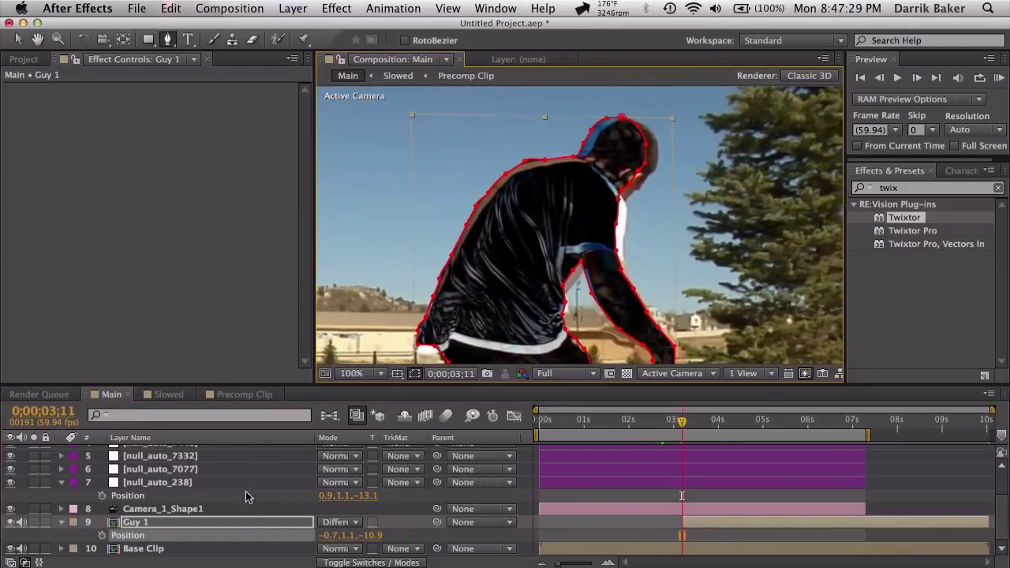
{"action": "key", "text": "r"}
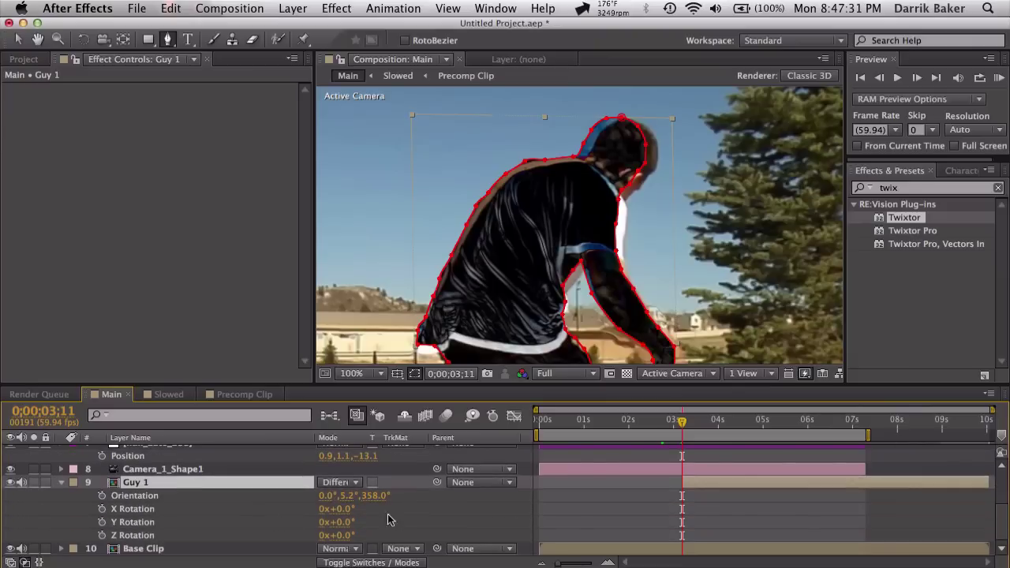
{"action": "left_click_drag", "start_coordinate": [377, 497], "coordinate": [387, 495]}
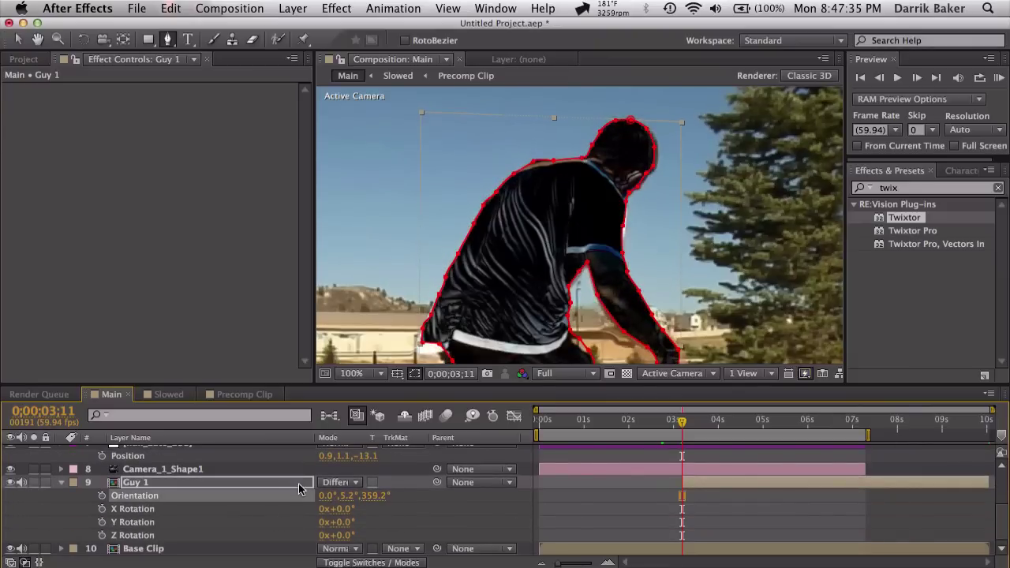
- Move Guy 1 down to -0.7,1.4,-10.9 so the cutout's shoes match the skater's
{"action": "key", "text": "s"}
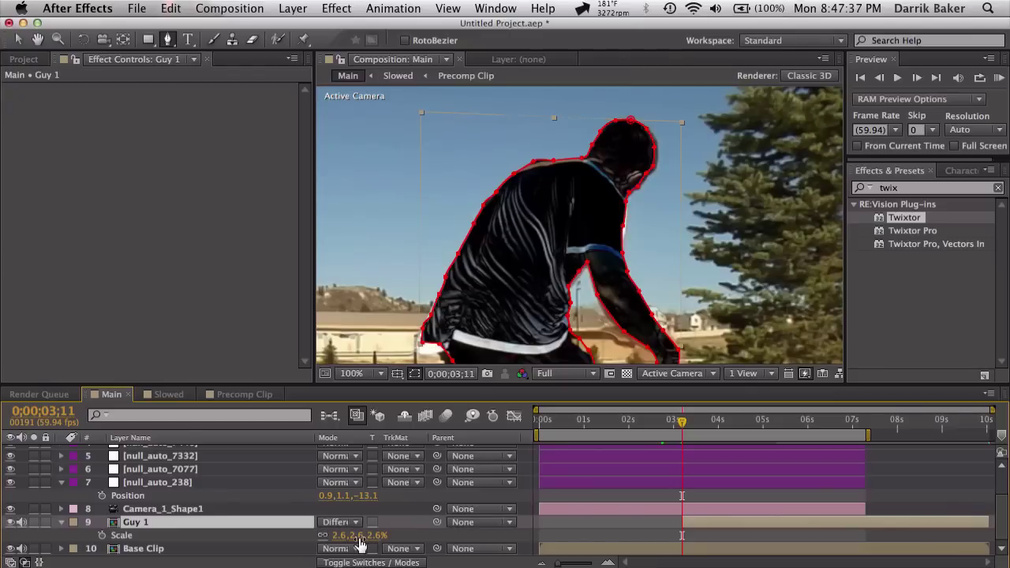
{"action": "key", "text": "h"}
{"action": "left_click_drag", "start_coordinate": [559, 370], "coordinate": [559, 105]}
{"action": "key", "text": "g"}
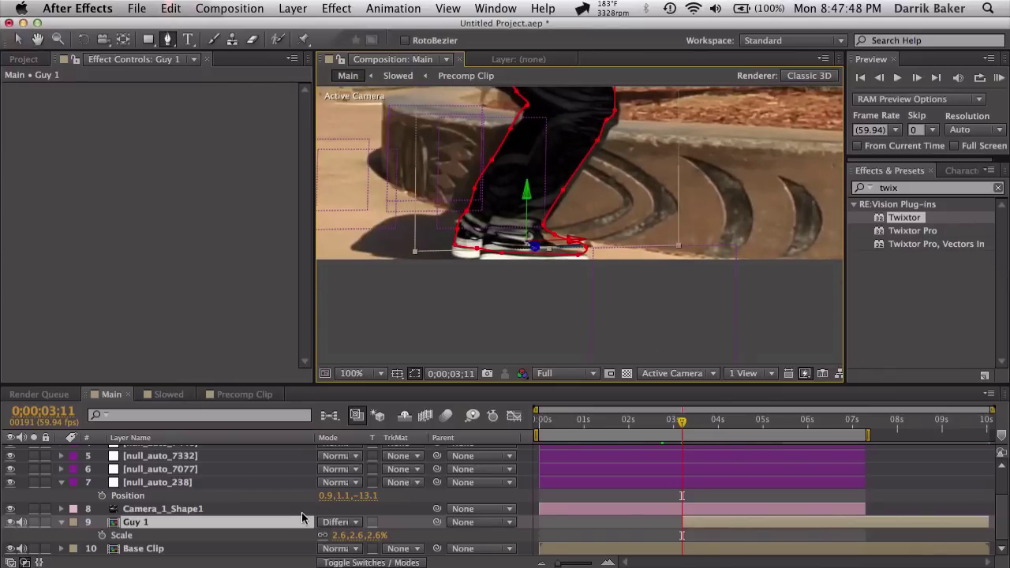
{"action": "key", "text": "p"}
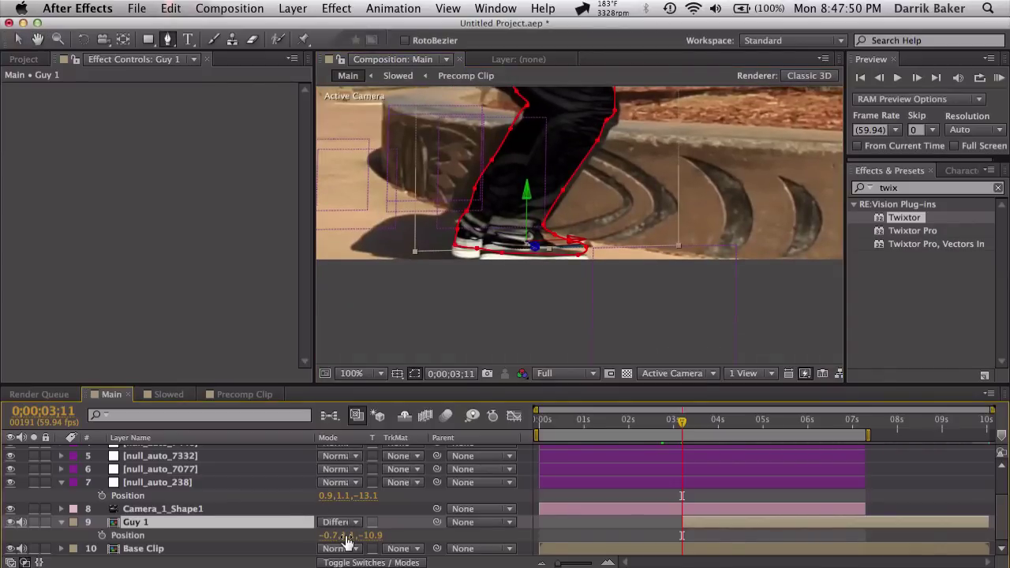
{"action": "left_click_drag", "start_coordinate": [347, 535], "coordinate": [348, 535]}
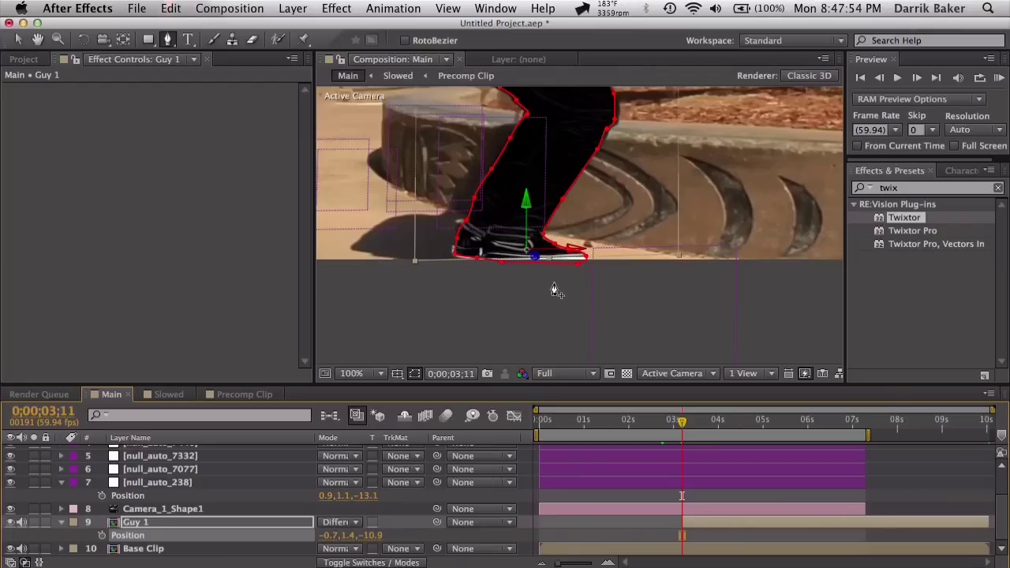
{"action": "key", "text": "h"}
{"action": "left_click", "coordinate": [564, 235]}
{"action": "left_click_drag", "start_coordinate": [564, 234], "coordinate": [539, 475]}
{"action": "key", "text": "g"}
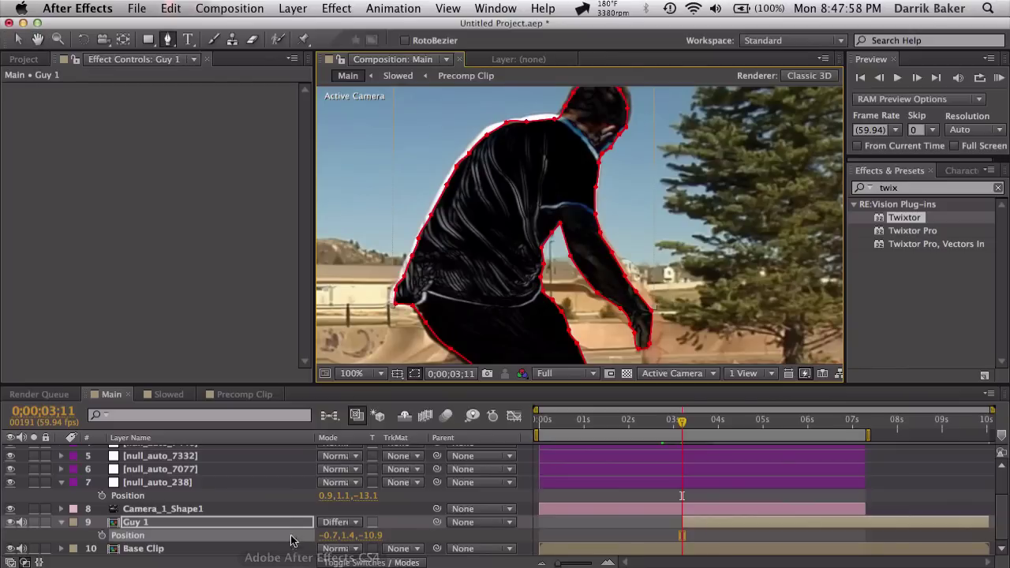
- Enter 2.6 as Guy 1's scale value and reselect the layer
{"action": "key", "text": "s"}
{"action": "left_click", "coordinate": [356, 535]}
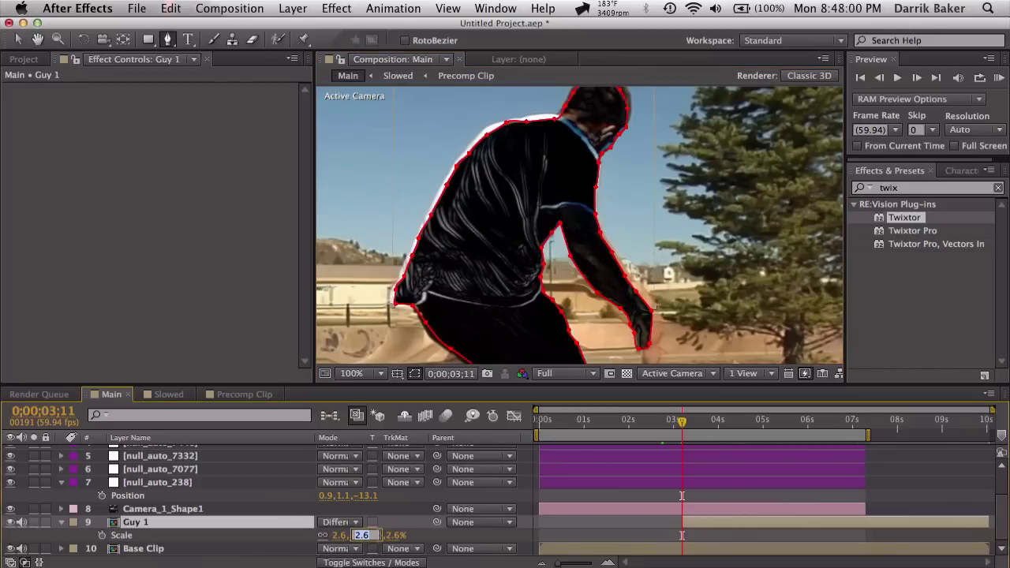
{"action": "type", "text": "2.6"}
{"action": "key", "text": "Return"}
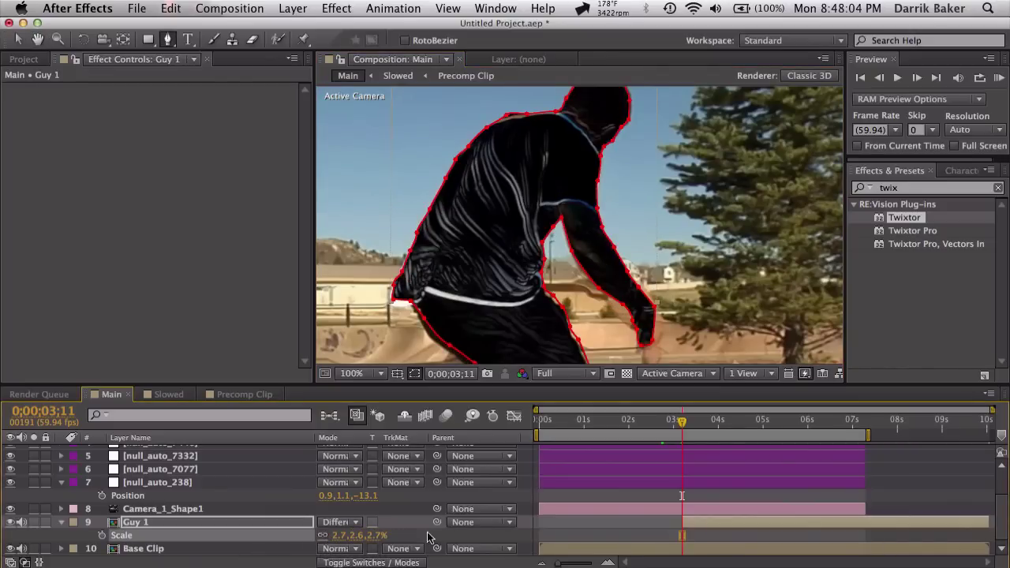
{"action": "left_click", "coordinate": [357, 535]}
{"action": "type", "text": "2.6"}
{"action": "key", "text": "Return"}
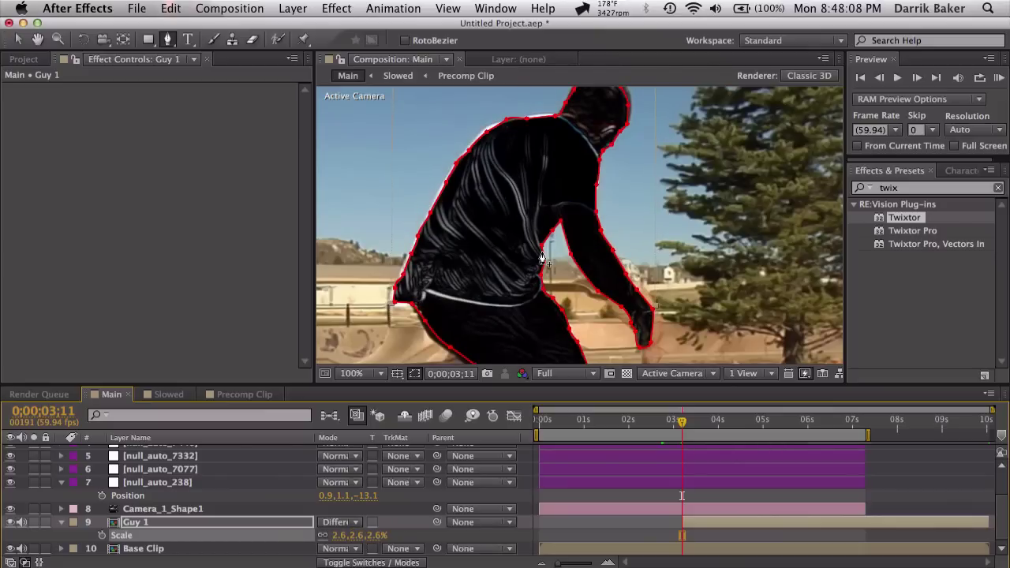
{"action": "scroll", "coordinate": [542, 259], "scroll_direction": "down", "scroll_amount": 1}
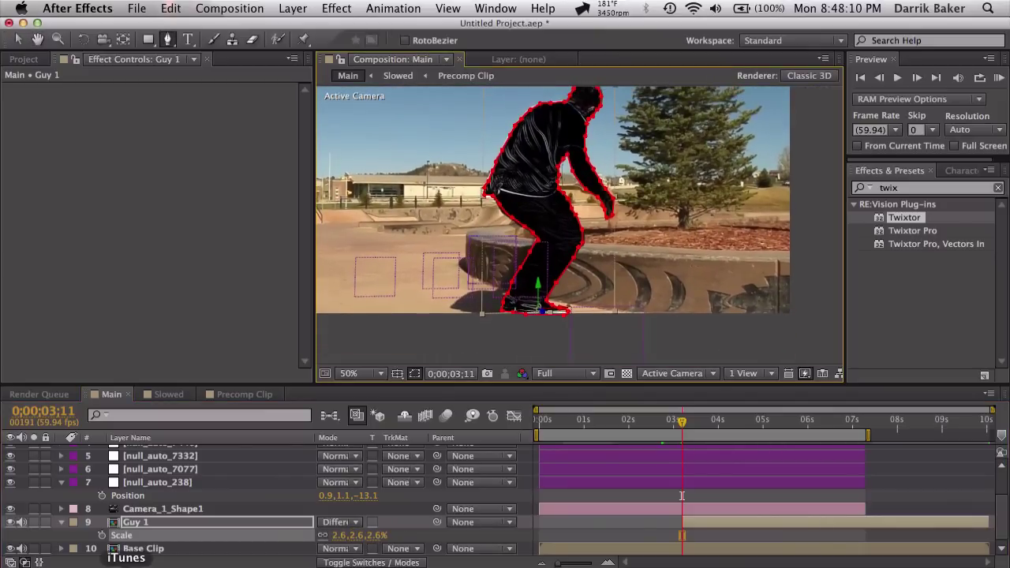
{"action": "left_click", "coordinate": [292, 522]}
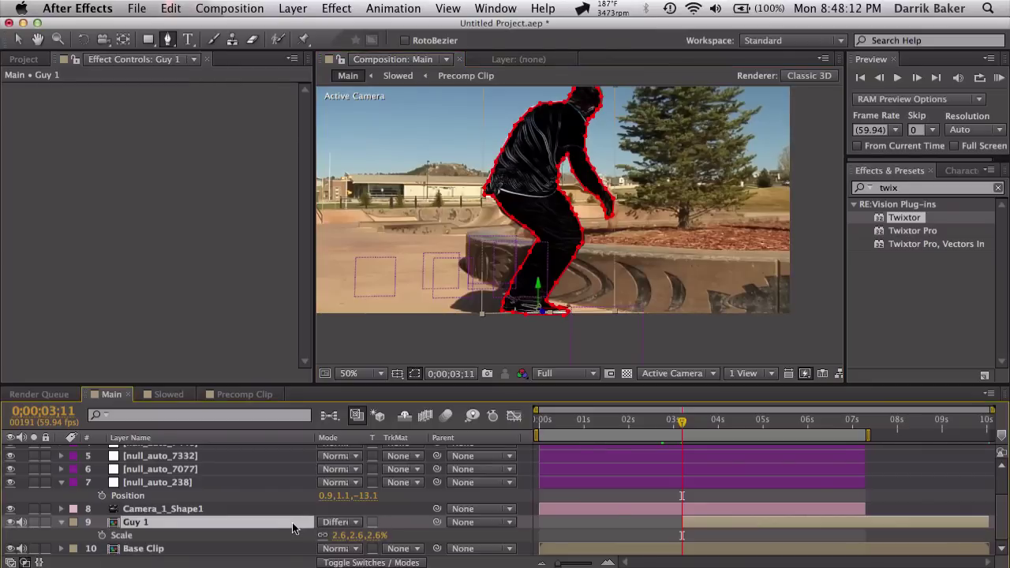
- Return Guy 1 to Normal blending and narrow the work area to about 2.1–5.4 s
{"action": "left_click", "coordinate": [351, 522]}
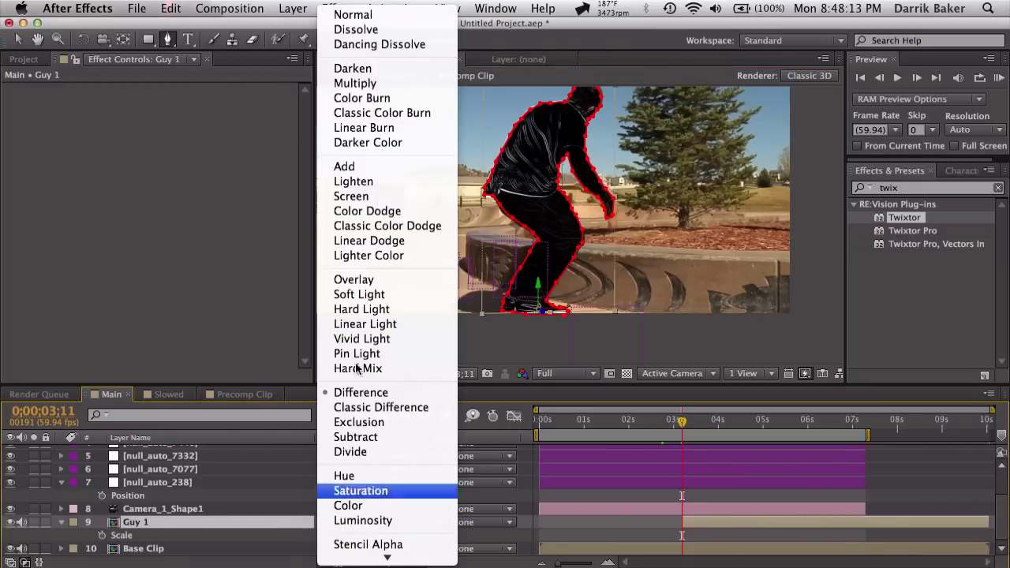
{"action": "left_click", "coordinate": [353, 14]}
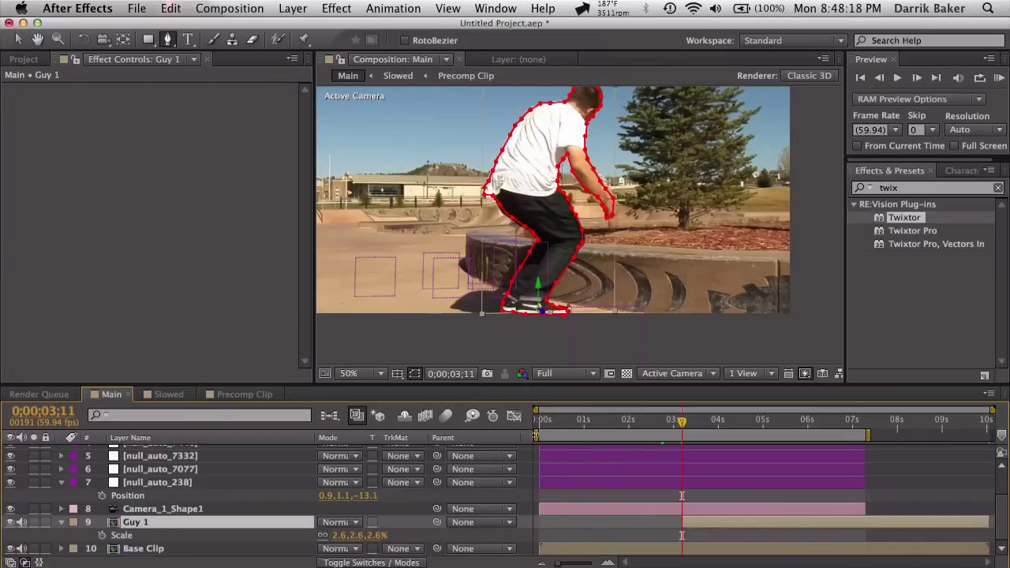
{"action": "left_click_drag", "start_coordinate": [536, 435], "coordinate": [631, 435]}
{"action": "left_click_drag", "start_coordinate": [868, 435], "coordinate": [779, 435]}
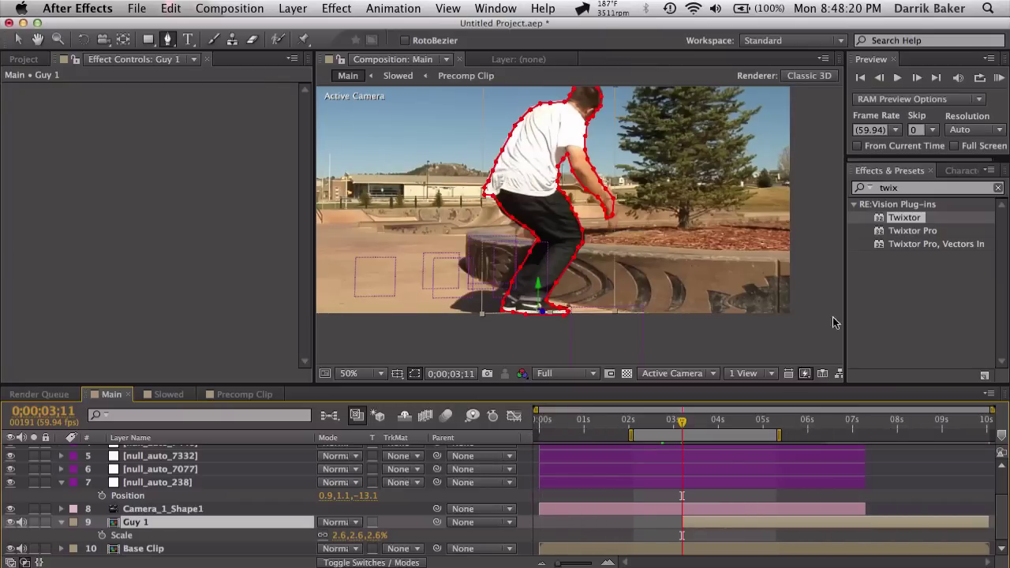
- RAM-preview the narrowed range, then scrub frames to check the Guy 1 cutout
{"action": "left_click", "coordinate": [998, 78]}
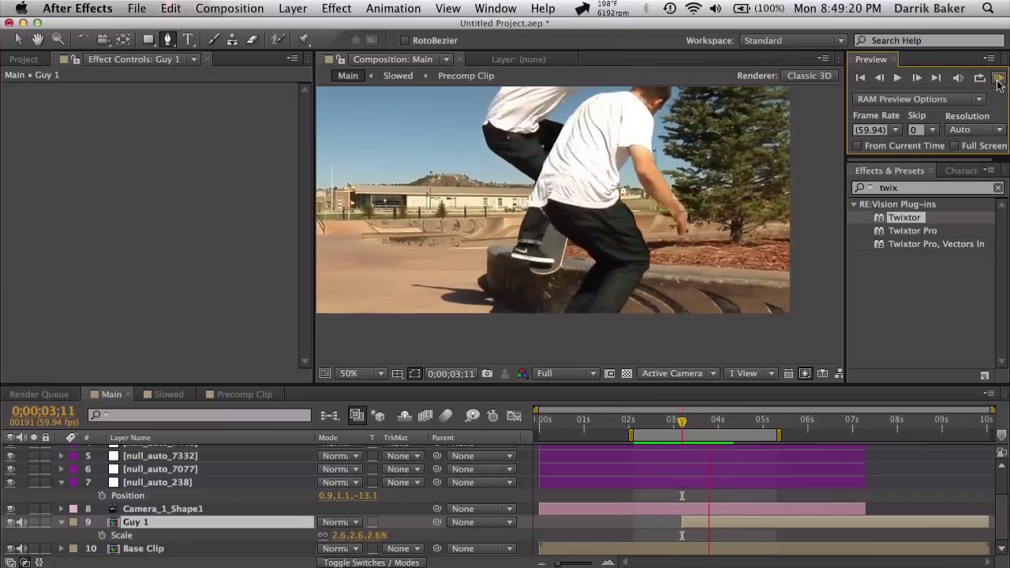
{"action": "left_click", "coordinate": [998, 78]}
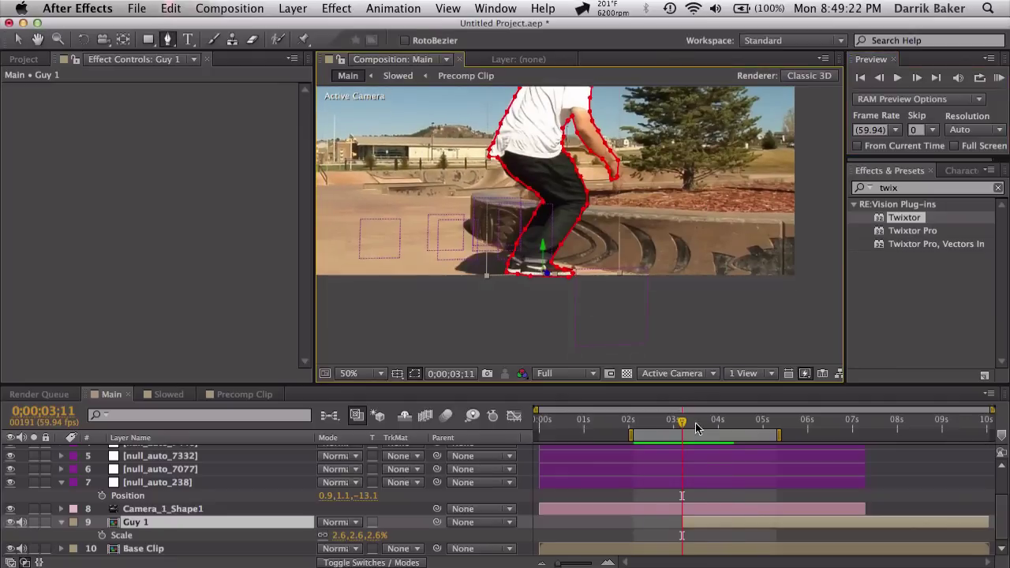
{"action": "mouse_move", "coordinate": [696, 427]}
{"action": "left_mouse_down"}
{"action": "mouse_move", "coordinate": [667, 424]}
{"action": "mouse_move", "coordinate": [724, 427]}
{"action": "mouse_move", "coordinate": [680, 425]}
{"action": "left_mouse_up"}
{"action": "left_click_drag", "start_coordinate": [635, 331], "coordinate": [649, 306]}
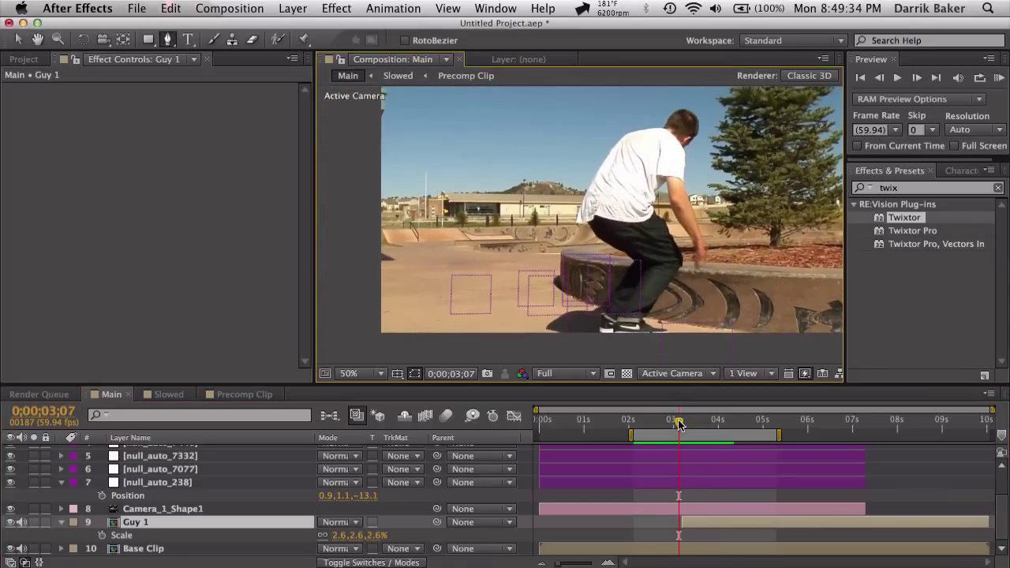
- Scrub through the Guy 1 cutout to 0;00;05;23, the skater's ledge pose
{"action": "left_click_drag", "start_coordinate": [679, 424], "coordinate": [691, 425]}
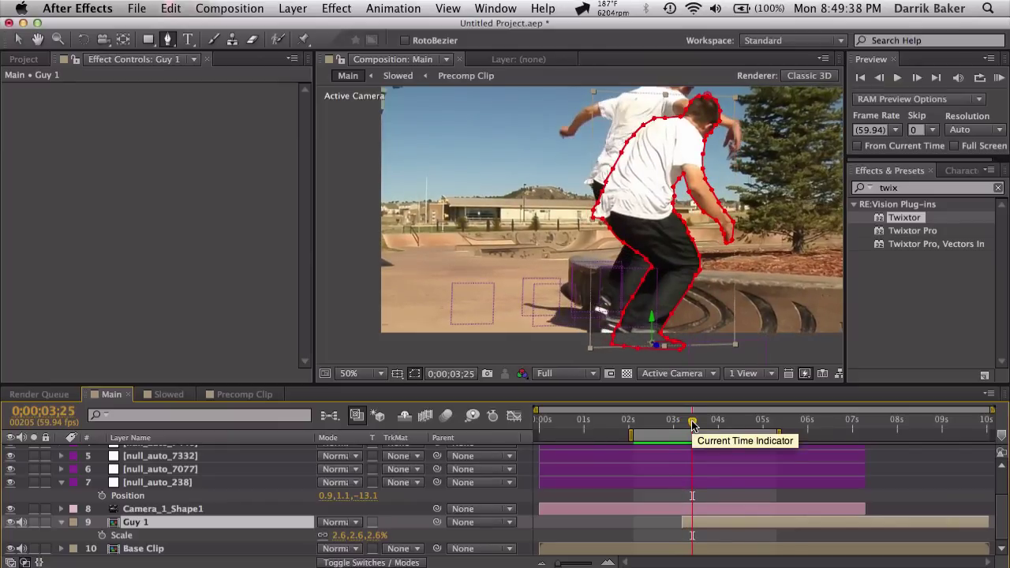
{"action": "left_click_drag", "start_coordinate": [692, 424], "coordinate": [712, 424]}
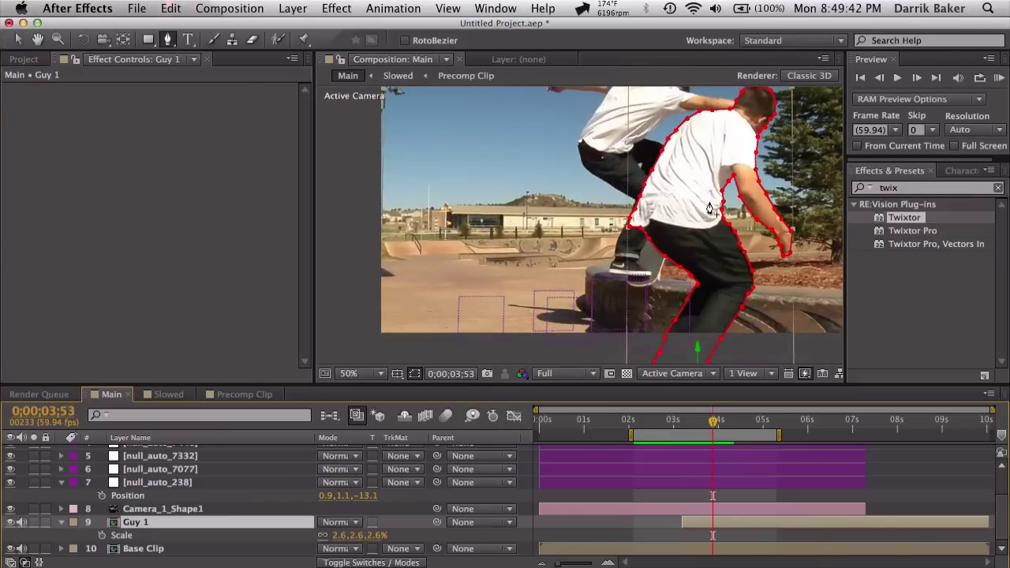
{"action": "left_click_drag", "start_coordinate": [712, 424], "coordinate": [780, 425]}
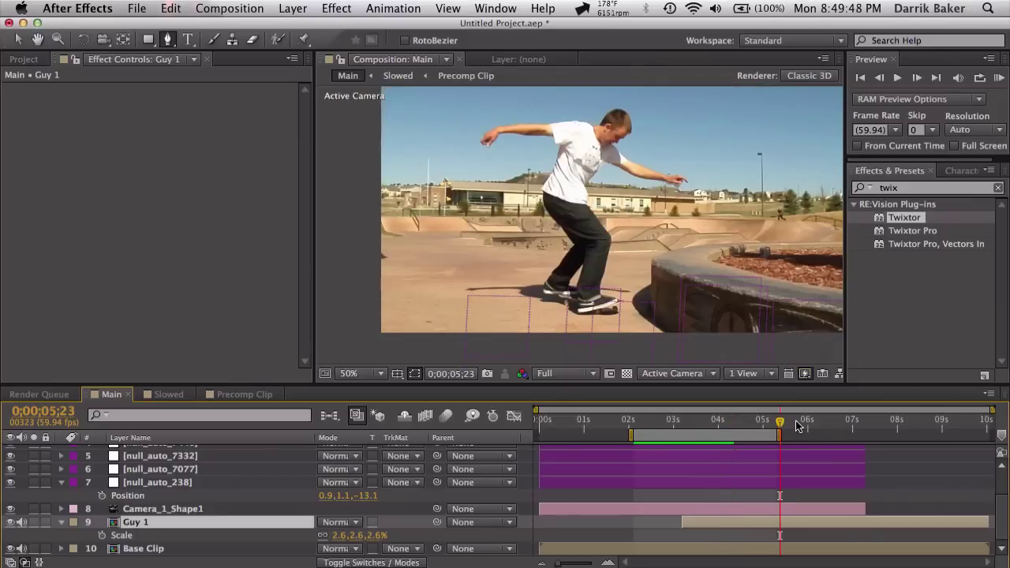
- Nudge the composition view, return to the Pen tool, and collapse Guy 1's properties
{"action": "key", "text": "h"}
{"action": "mouse_move", "coordinate": [580, 299]}
{"action": "left_mouse_down"}
{"action": "mouse_move", "coordinate": [604, 298]}
{"action": "mouse_move", "coordinate": [586, 310]}
{"action": "left_mouse_up"}
{"action": "key", "text": "g"}
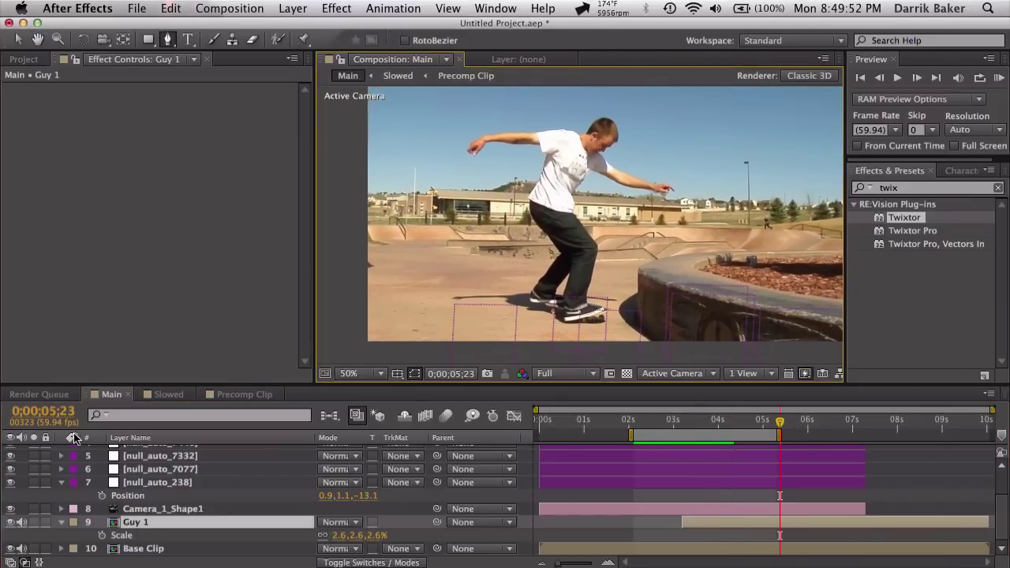
{"action": "left_click", "coordinate": [60, 523]}
- Duplicate the Base Clip layer and rename the copy 'Guy 2'
{"action": "left_click", "coordinate": [144, 548]}
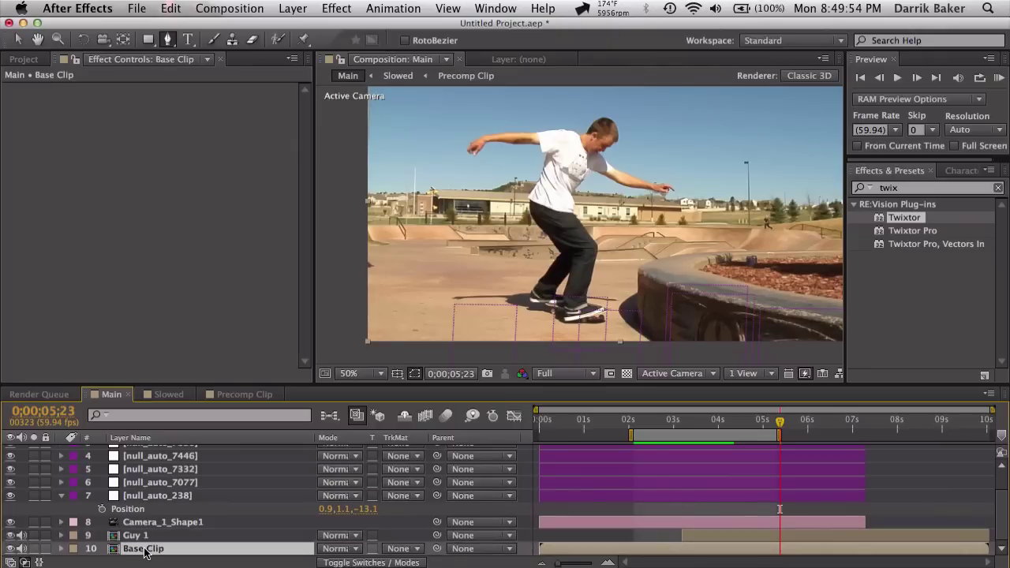
{"action": "key", "text": "ctrl+d"}
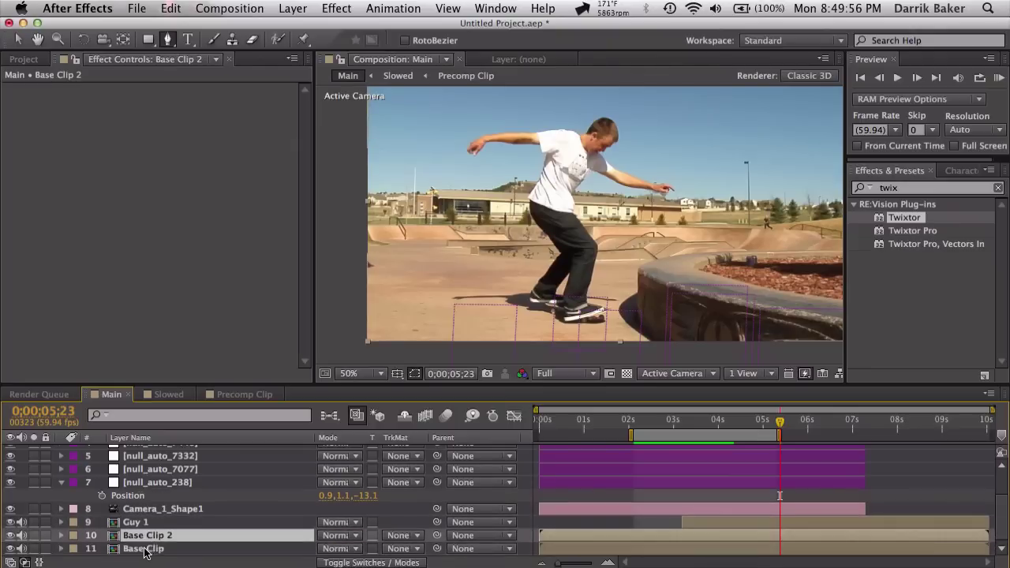
{"action": "key", "text": "Return"}
{"action": "type", "text": "Guy"}
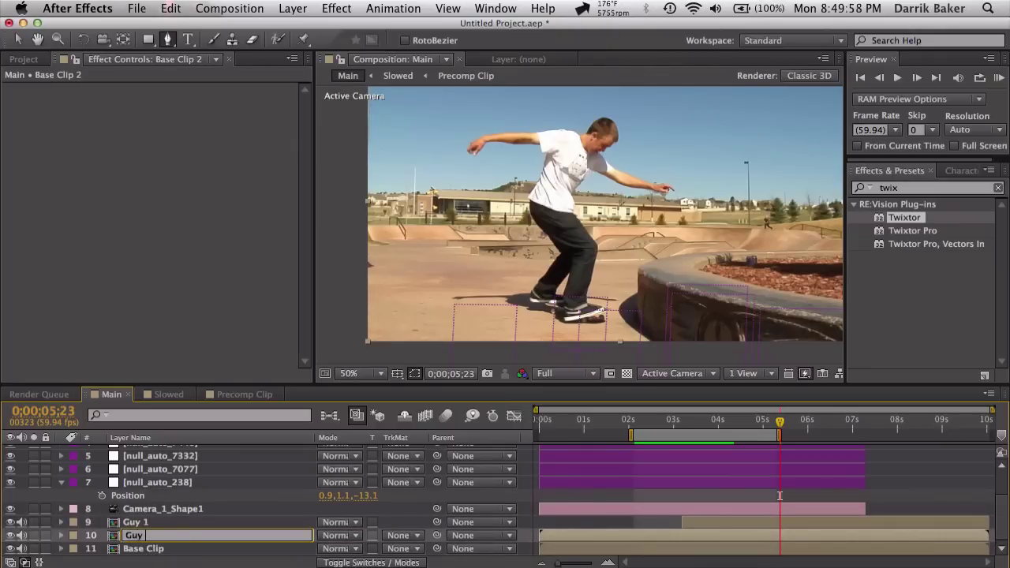
{"action": "type", "text": " 2"}
{"action": "key", "text": "Return"}
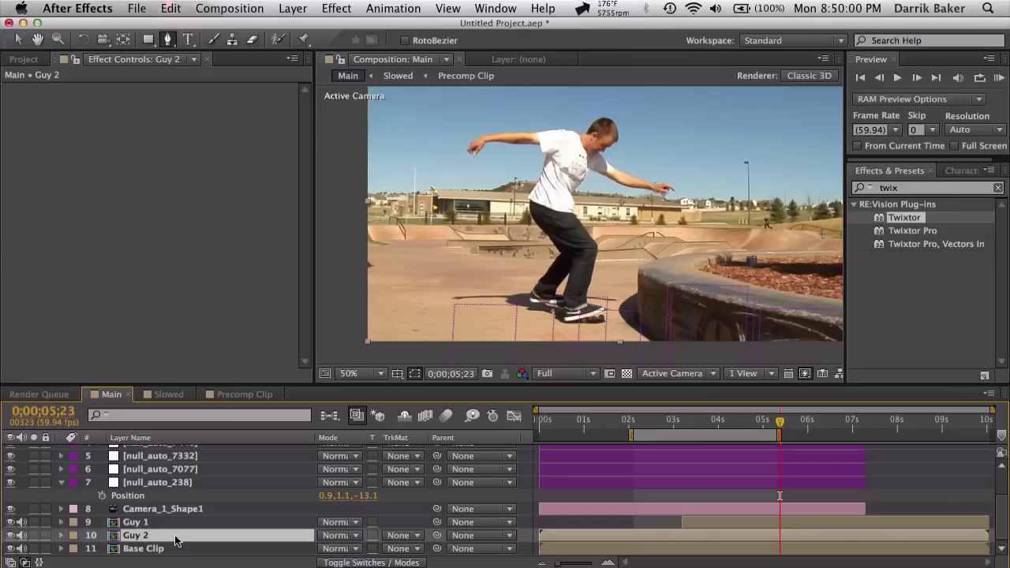
- Freeze Guy 2 on the current frame, move it above Guy 1, and solo it
{"action": "right_click", "coordinate": [175, 540]}
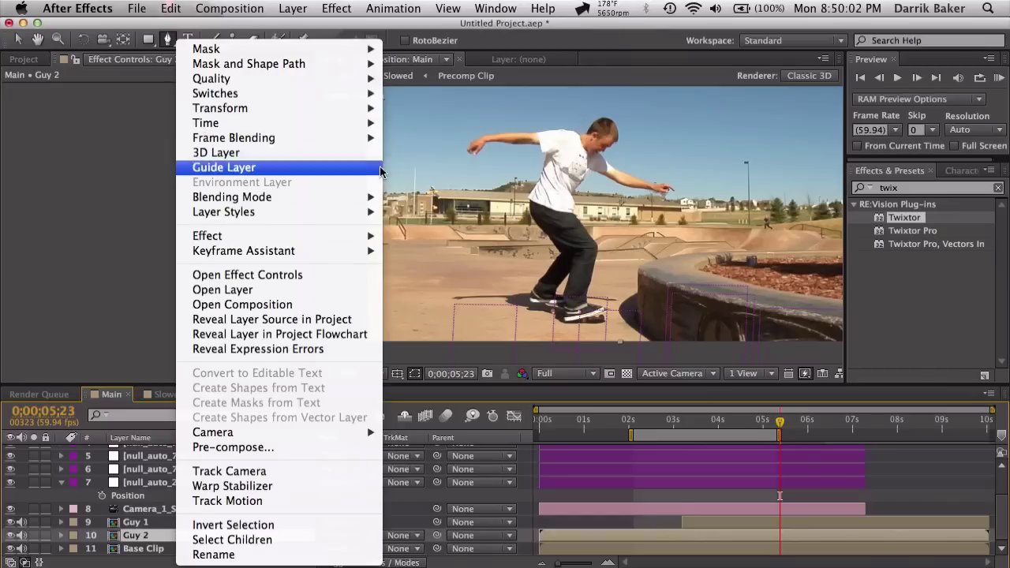
{"action": "mouse_move", "coordinate": [359, 125]}
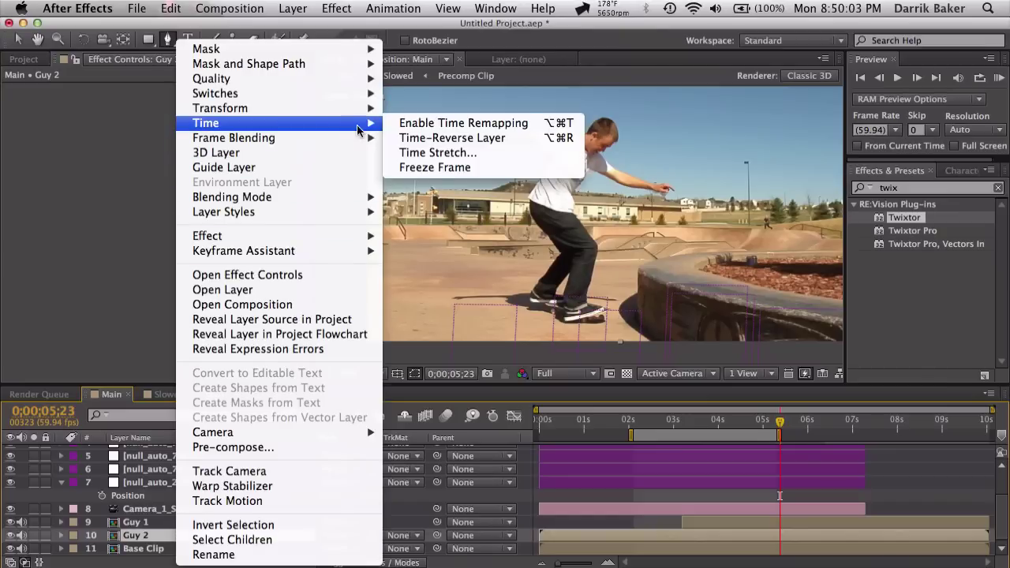
{"action": "left_click", "coordinate": [415, 168]}
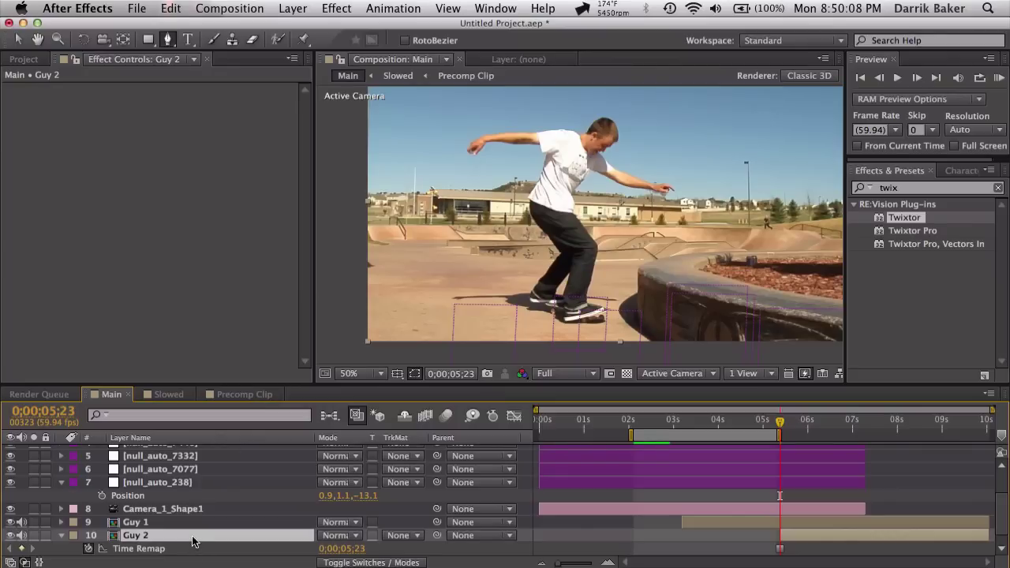
{"action": "left_click_drag", "start_coordinate": [192, 541], "coordinate": [197, 518]}
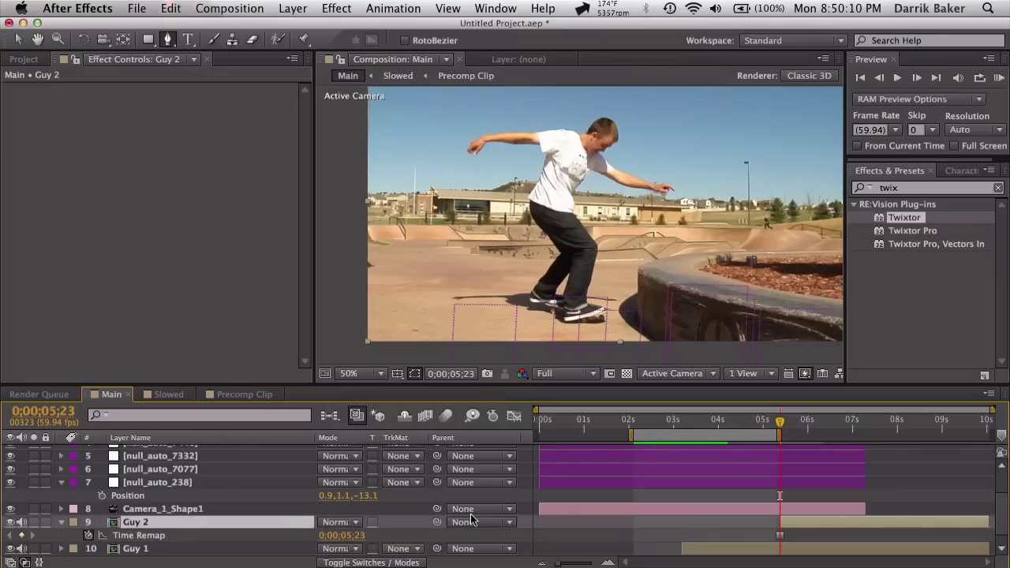
{"action": "scroll", "coordinate": [471, 519], "scroll_direction": "down", "scroll_amount": 1}
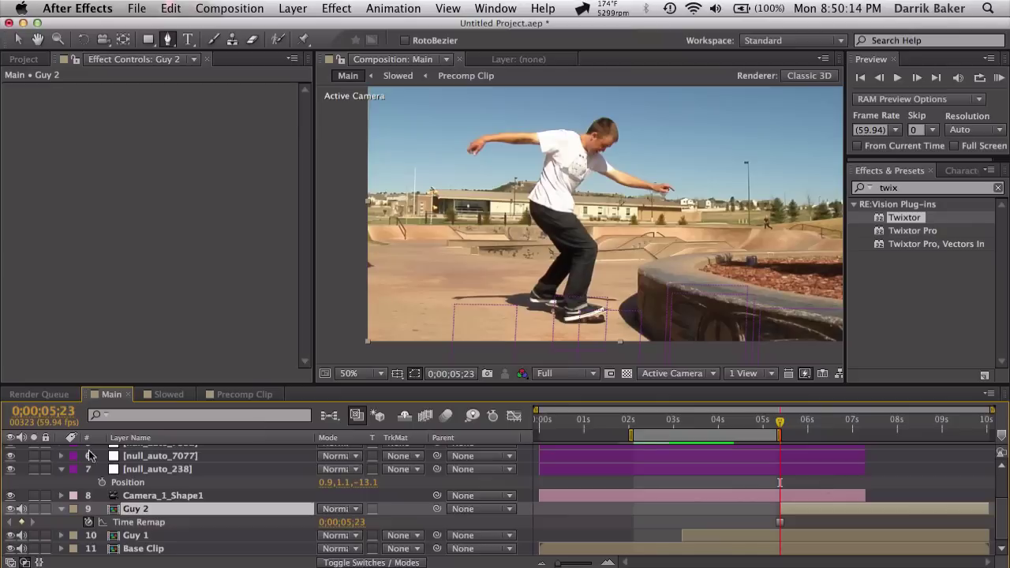
{"action": "left_click", "coordinate": [33, 508]}
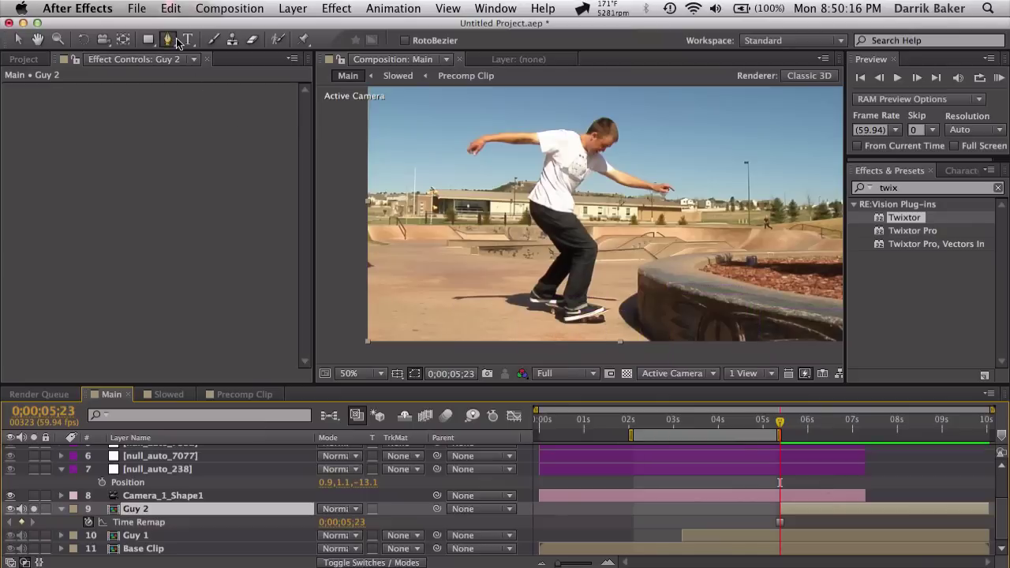
- Draw a closed Pen mask tracing the skater's outline on the frozen Guy 2 frame
{"action": "scroll", "coordinate": [555, 276], "scroll_direction": "up", "scroll_amount": 2}
{"action": "mouse_move", "coordinate": [555, 276]}
{"action": "left_mouse_down"}
{"action": "mouse_move", "coordinate": [572, 213]}
{"action": "mouse_move", "coordinate": [560, 292]}
{"action": "left_mouse_up"}
{"action": "left_click", "coordinate": [533, 228]}
{"action": "left_click", "coordinate": [552, 316]}
{"action": "left_click", "coordinate": [631, 311]}
{"action": "left_click", "coordinate": [611, 106]}
{"action": "left_click", "coordinate": [719, 116]}
{"action": "left_click", "coordinate": [742, 136]}
{"action": "left_click", "coordinate": [451, 172]}
{"action": "left_click", "coordinate": [489, 293]}
{"action": "left_click", "coordinate": [491, 226]}
{"action": "left_click", "coordinate": [512, 257]}
{"action": "left_click", "coordinate": [490, 293]}
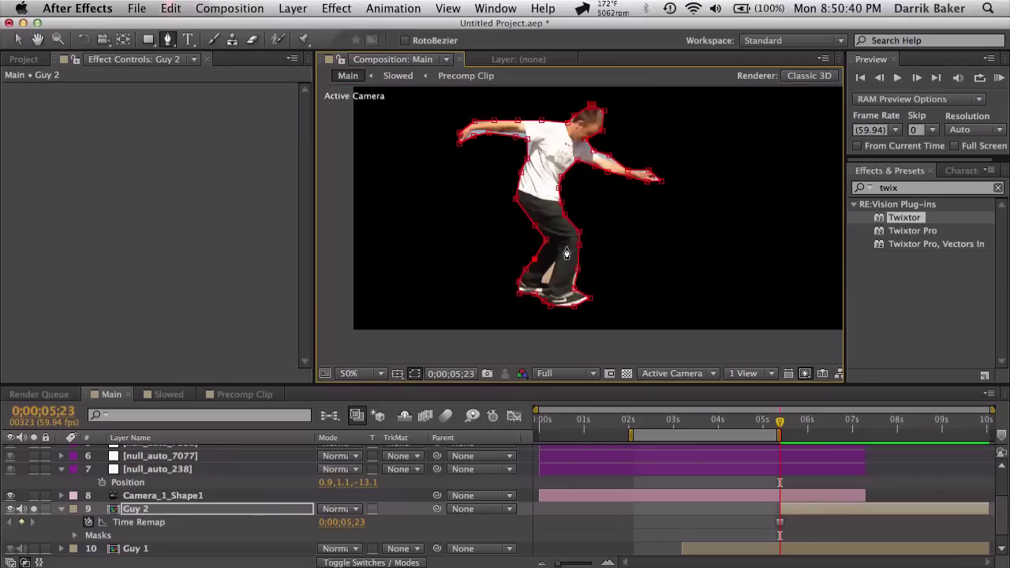
- Draw a second triangular mask around the gap between the skater's legs
{"action": "left_click", "coordinate": [530, 303]}
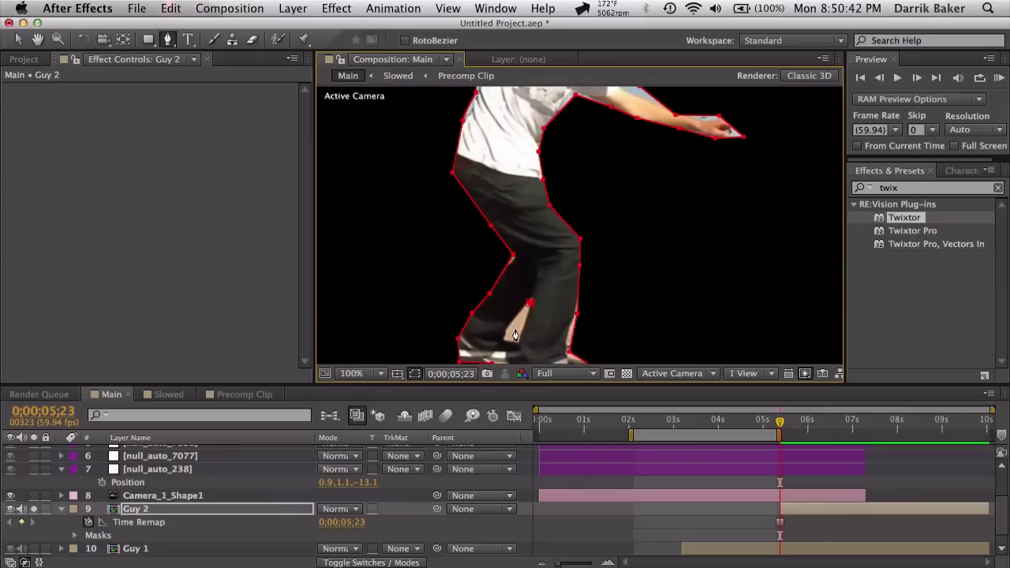
{"action": "left_click", "coordinate": [508, 333]}
{"action": "left_click", "coordinate": [517, 343]}
{"action": "left_click", "coordinate": [530, 303]}
- Set Guy 2's Mask 2 to Subtract so the leg gap is cut away
{"action": "left_click", "coordinate": [293, 509]}
{"action": "key", "text": "m"}
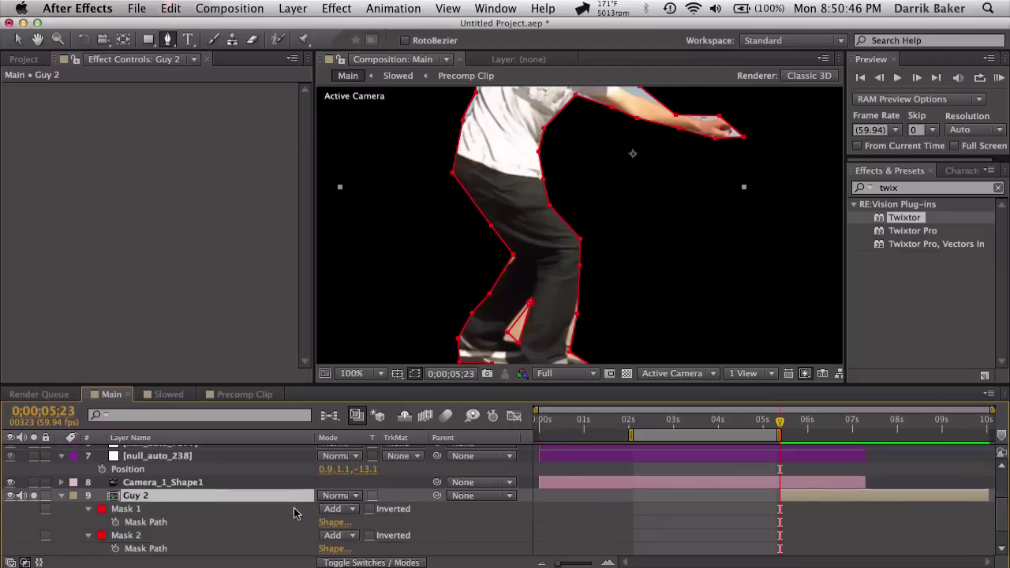
{"action": "scroll", "coordinate": [308, 514], "scroll_direction": "down", "scroll_amount": 1}
{"action": "left_click", "coordinate": [335, 509]}
{"action": "left_click", "coordinate": [357, 496]}
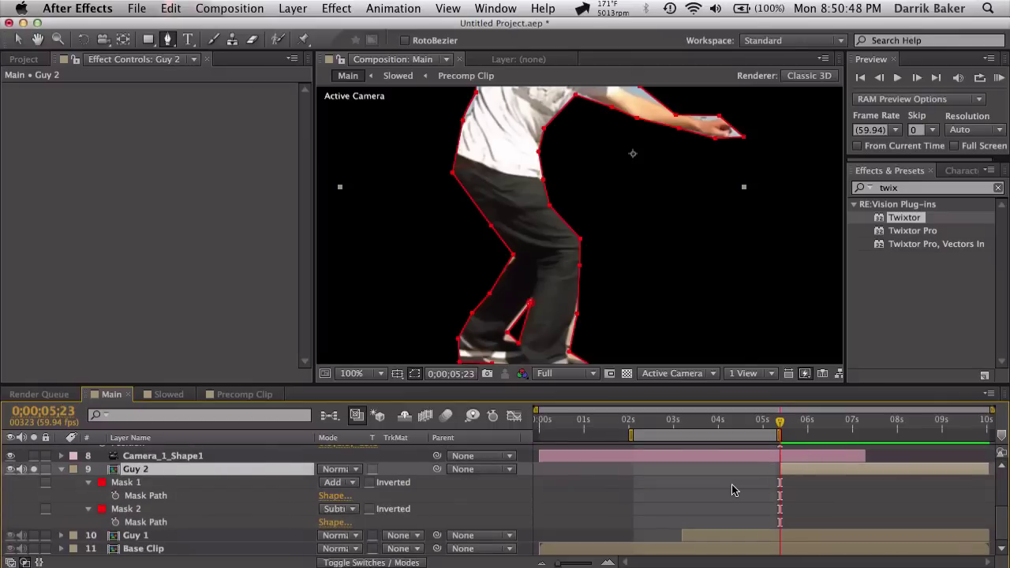
{"action": "key", "text": "m"}
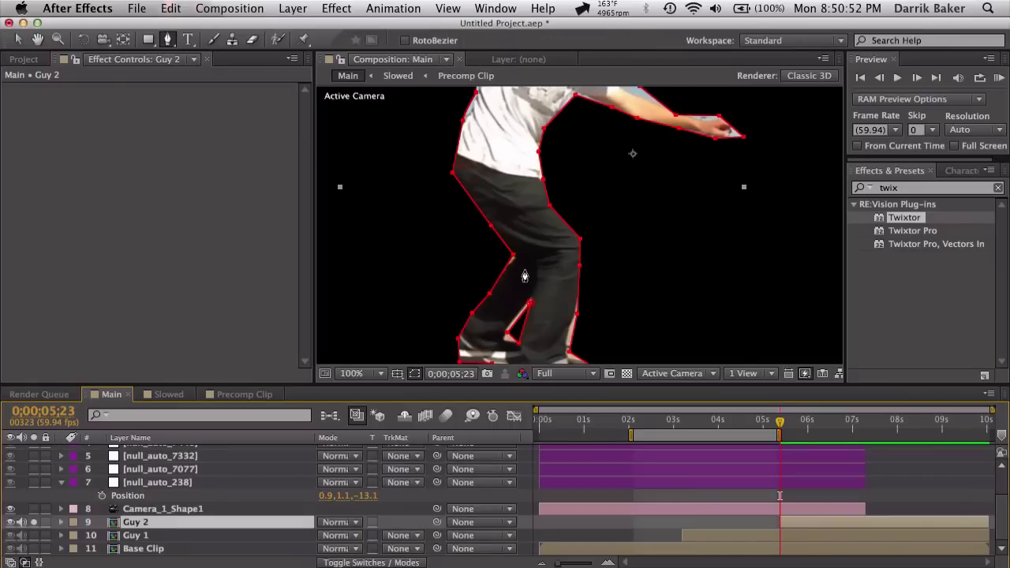
{"action": "scroll", "coordinate": [524, 276], "scroll_direction": "down", "scroll_amount": 2}
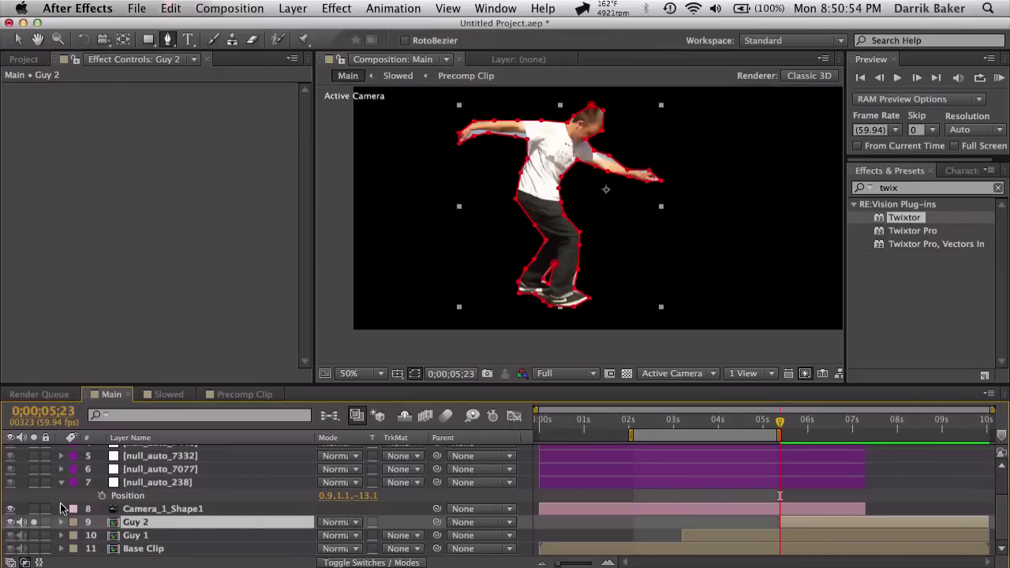
- Unsolo Guy 2 and compare track nulls, choosing null_auto_7991 under the skateboard
{"action": "left_click", "coordinate": [33, 522]}
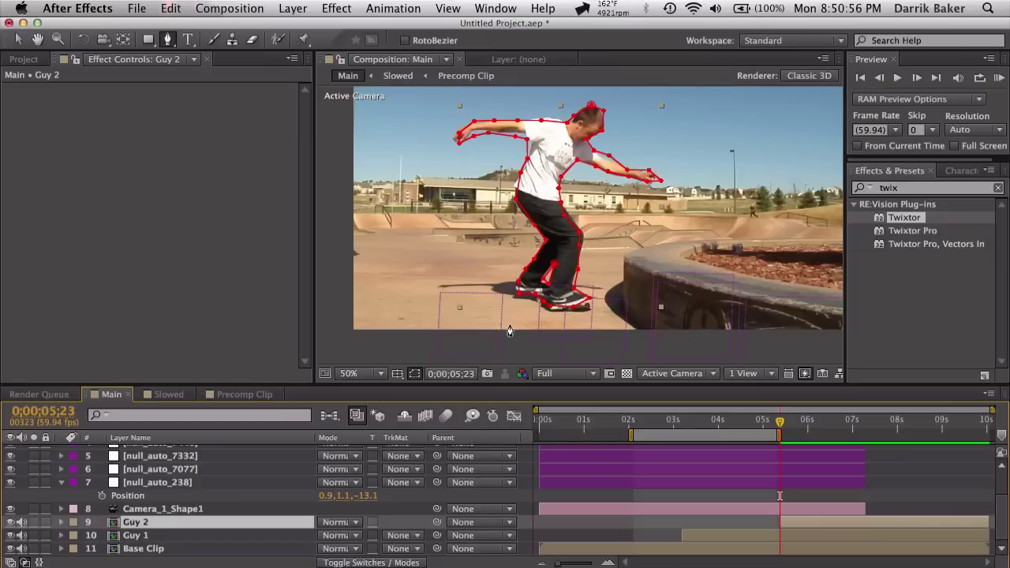
{"action": "left_click", "coordinate": [207, 469]}
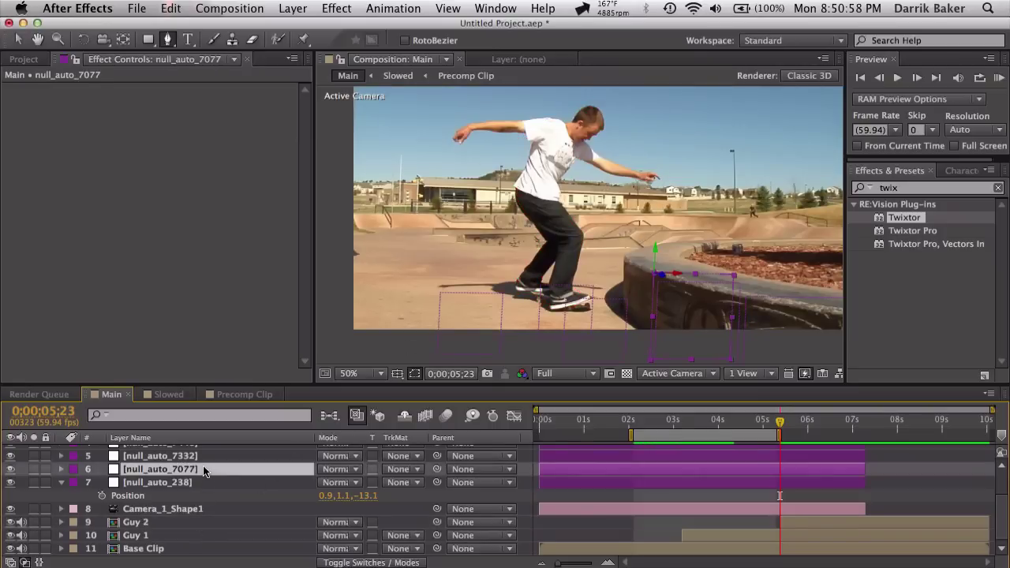
{"action": "scroll", "coordinate": [207, 471], "scroll_direction": "up", "scroll_amount": 1}
{"action": "scroll", "coordinate": [206, 467], "scroll_direction": "up", "scroll_amount": 2}
{"action": "left_click", "coordinate": [205, 481]}
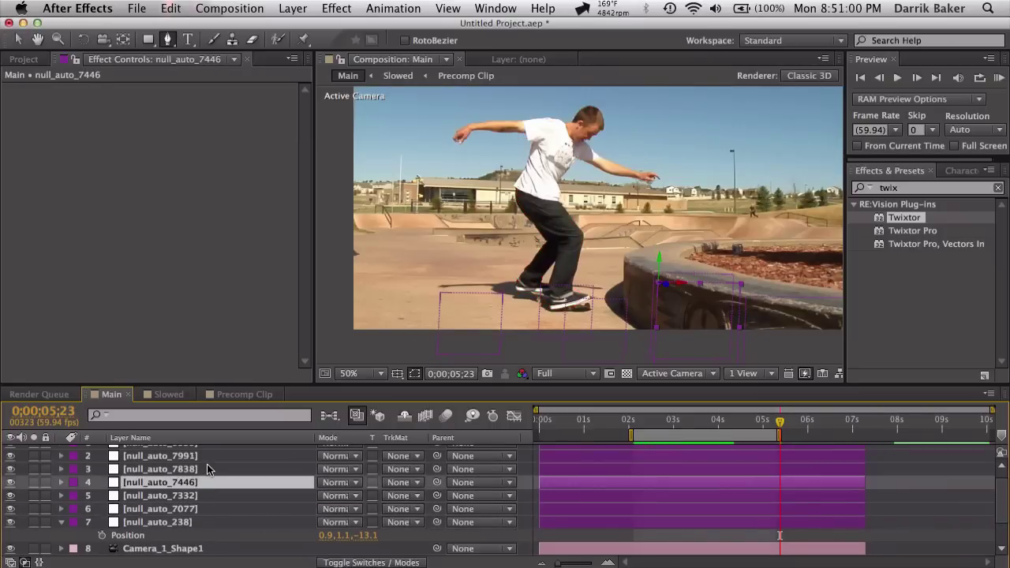
{"action": "left_click", "coordinate": [207, 464]}
{"action": "left_click", "coordinate": [209, 454]}
{"action": "scroll", "coordinate": [208, 454], "scroll_direction": "up", "scroll_amount": 1}
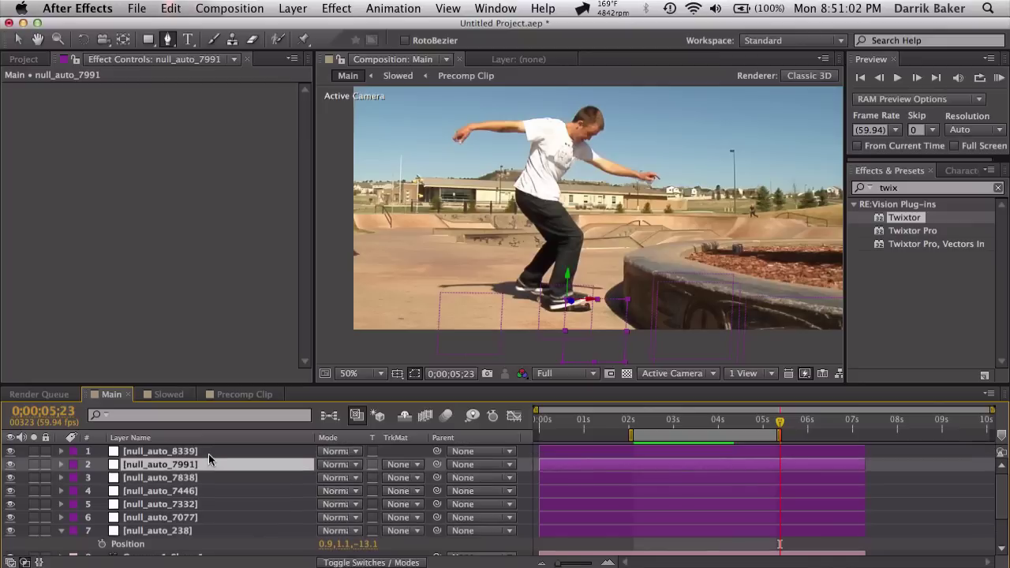
{"action": "left_click", "coordinate": [211, 450]}
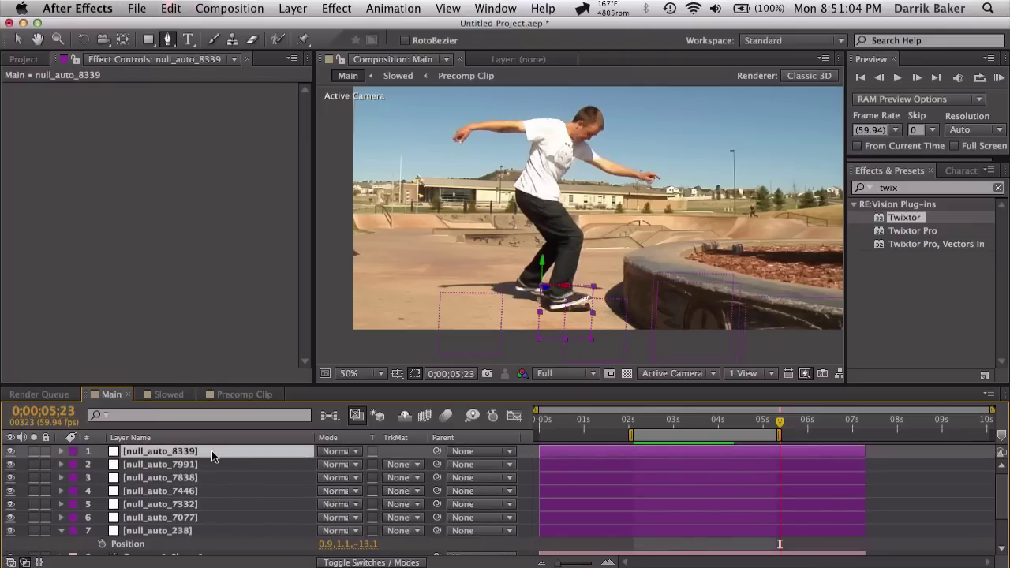
{"action": "left_click", "coordinate": [213, 460]}
- Copy null_auto_7991's Position (-0.9, 1.3, 0.0) and paste it onto Guy 2
{"action": "key", "text": "p"}
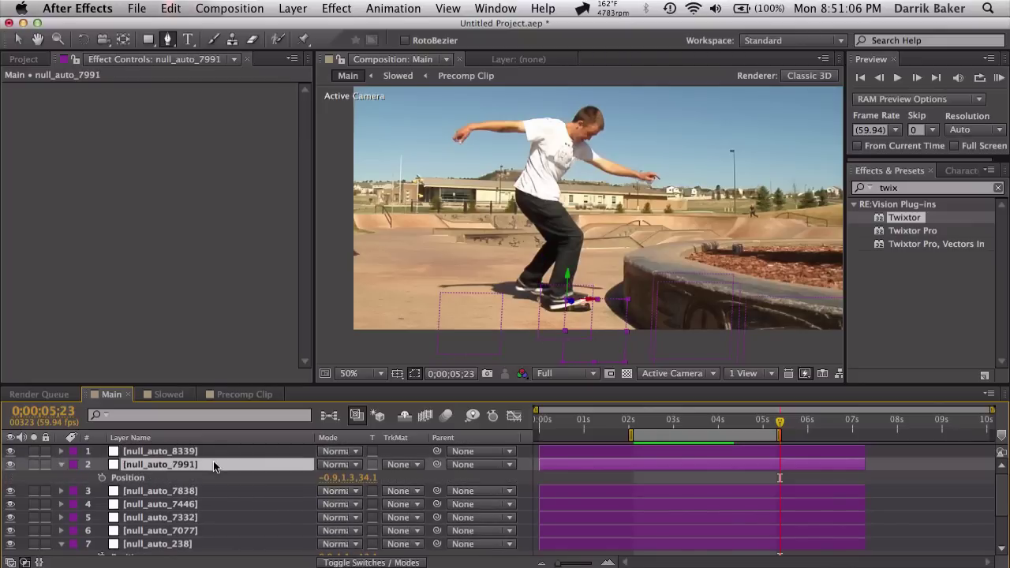
{"action": "left_click", "coordinate": [168, 478]}
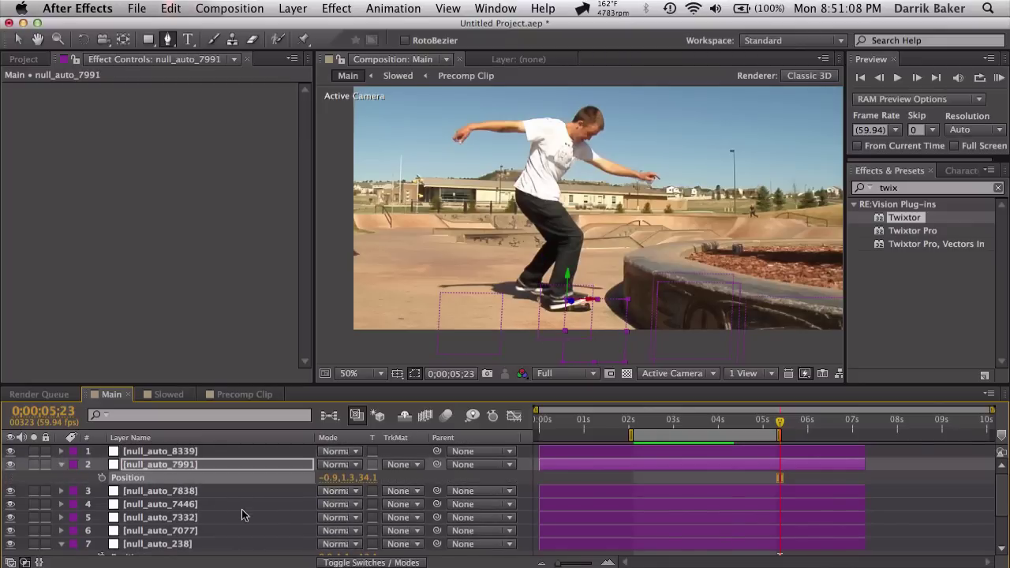
{"action": "scroll", "coordinate": [243, 515], "scroll_direction": "down", "scroll_amount": 3}
{"action": "left_click", "coordinate": [200, 522]}
{"action": "key", "text": "p"}
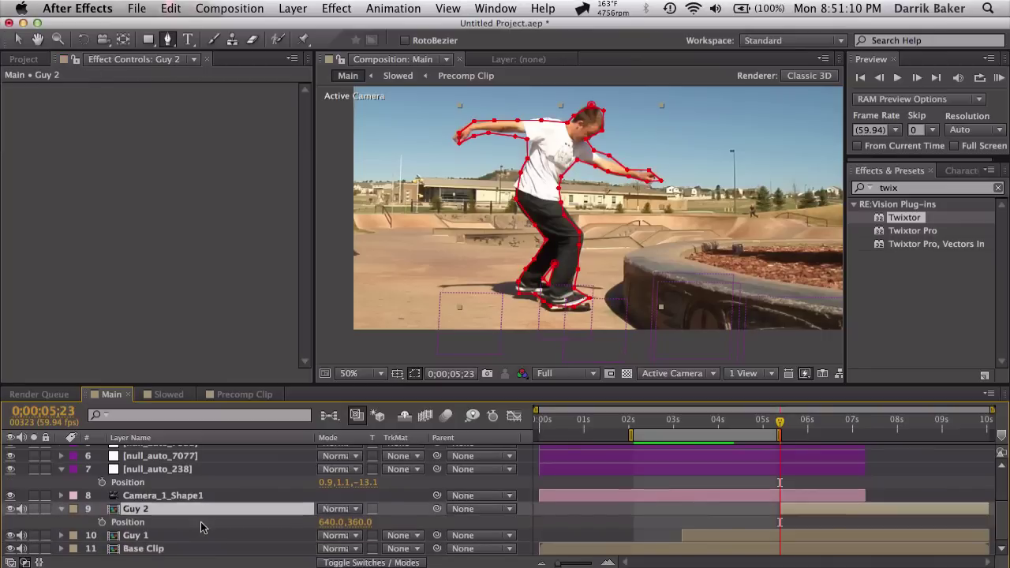
{"action": "left_click", "coordinate": [178, 520]}
{"action": "key", "text": "ctrl+v"}
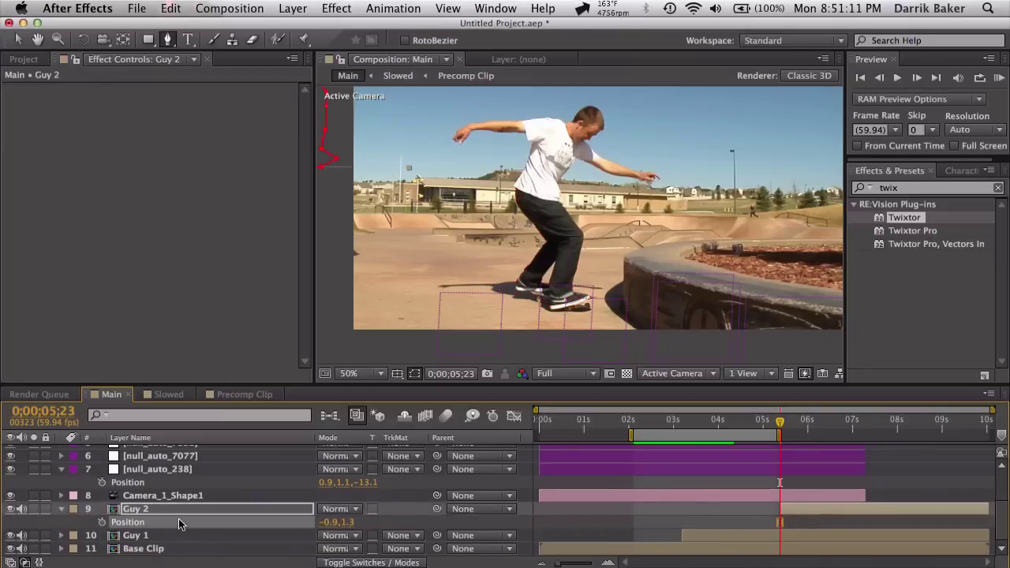
- Enable Guy 2's 3D layer switch in the Switches columns
{"action": "left_click", "coordinate": [224, 507]}
{"action": "key", "text": "a"}
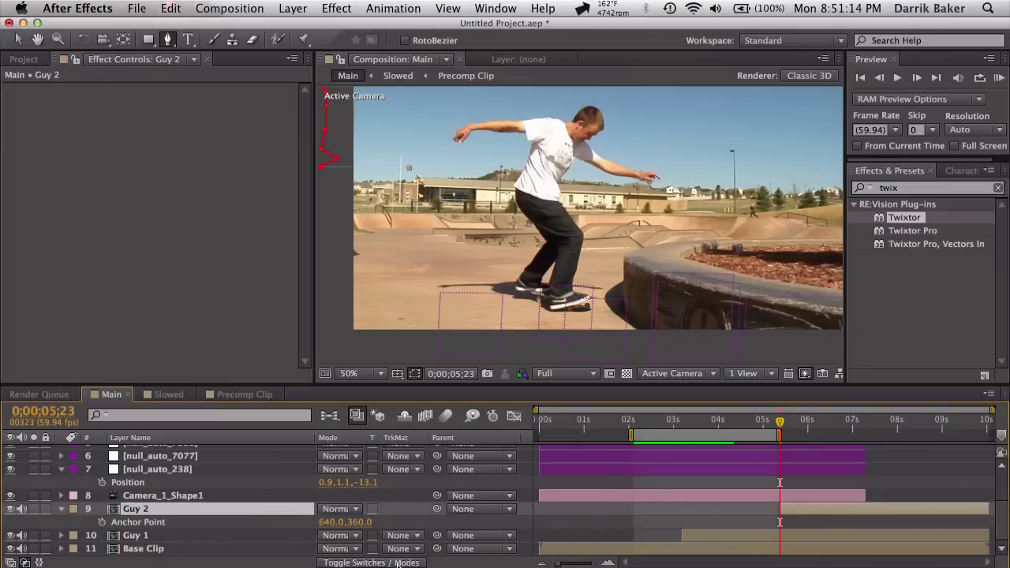
{"action": "left_click", "coordinate": [397, 562]}
{"action": "left_click", "coordinate": [405, 509]}
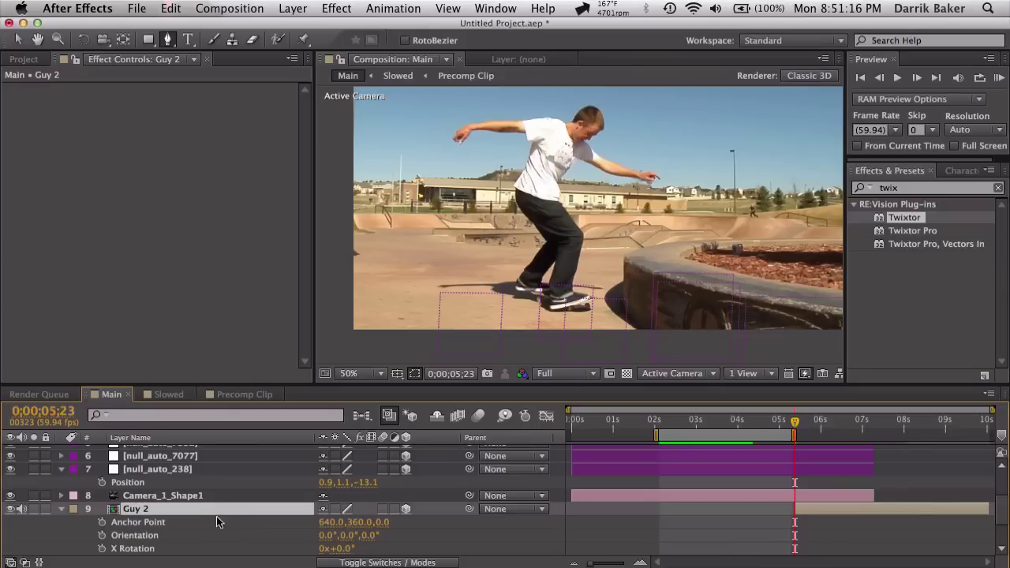
{"action": "key", "text": "p"}
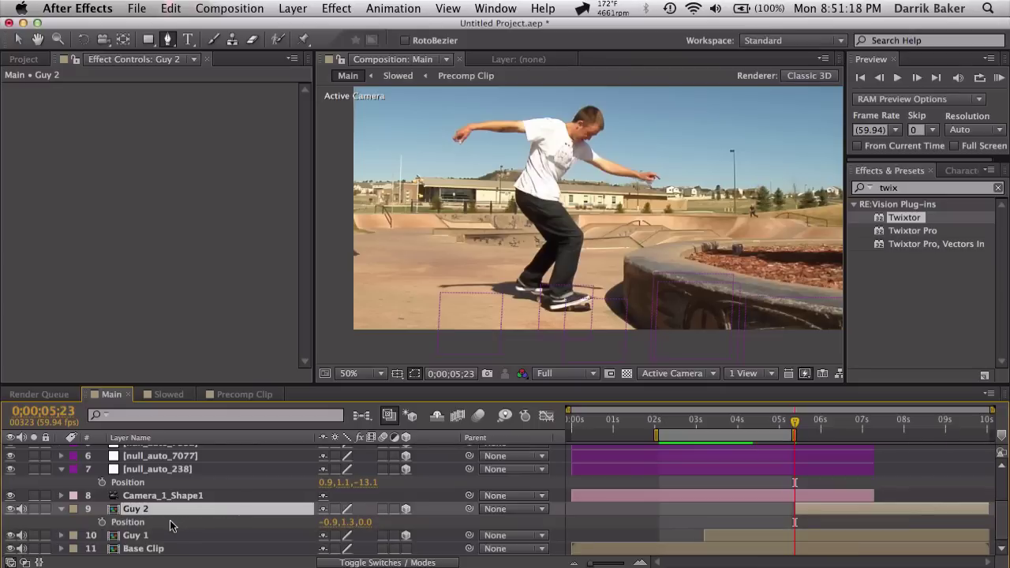
{"action": "left_click", "coordinate": [170, 520]}
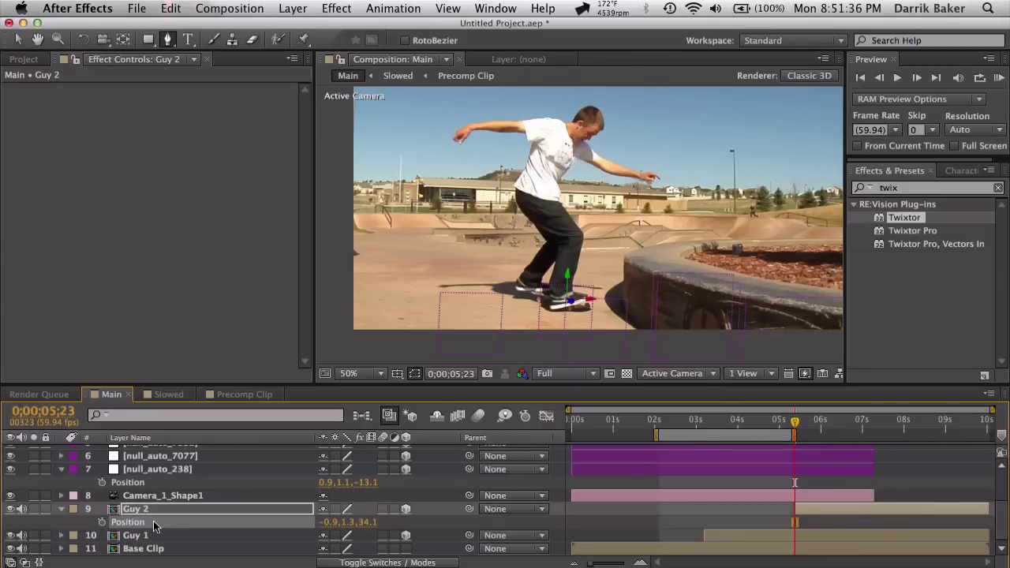
- Scrub Guy 2's Anchor Point X and Y values to reposition the cutout
{"action": "key", "text": "a"}
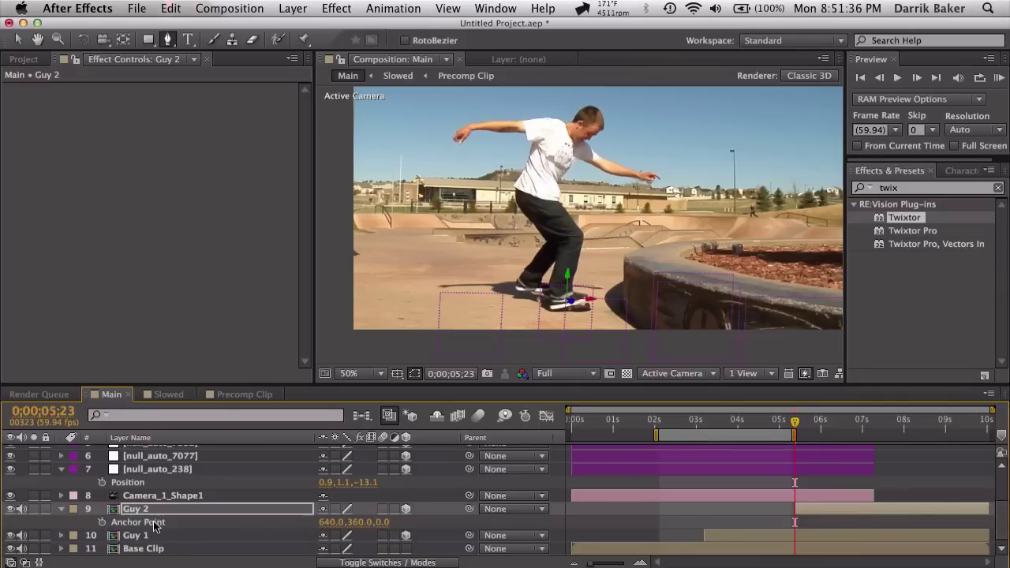
{"action": "left_click_drag", "start_coordinate": [325, 526], "coordinate": [413, 522]}
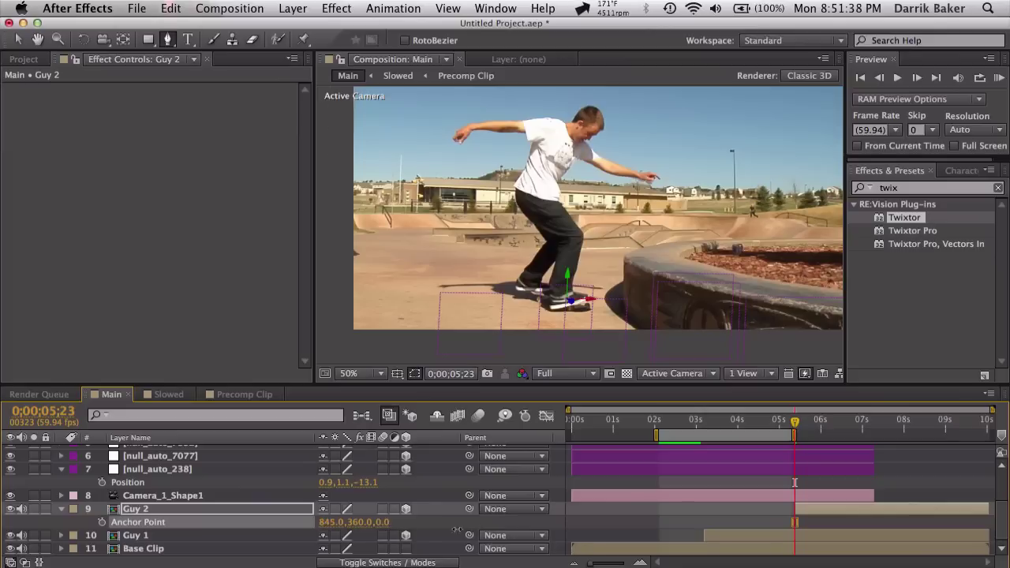
{"action": "left_click_drag", "start_coordinate": [285, 543], "coordinate": [236, 544]}
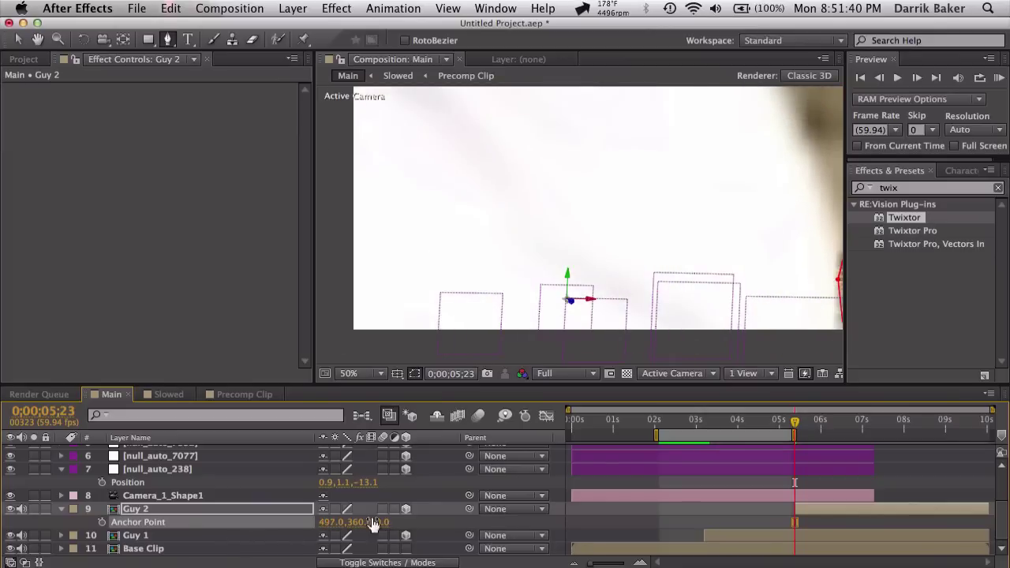
{"action": "left_click_drag", "start_coordinate": [359, 528], "coordinate": [206, 526]}
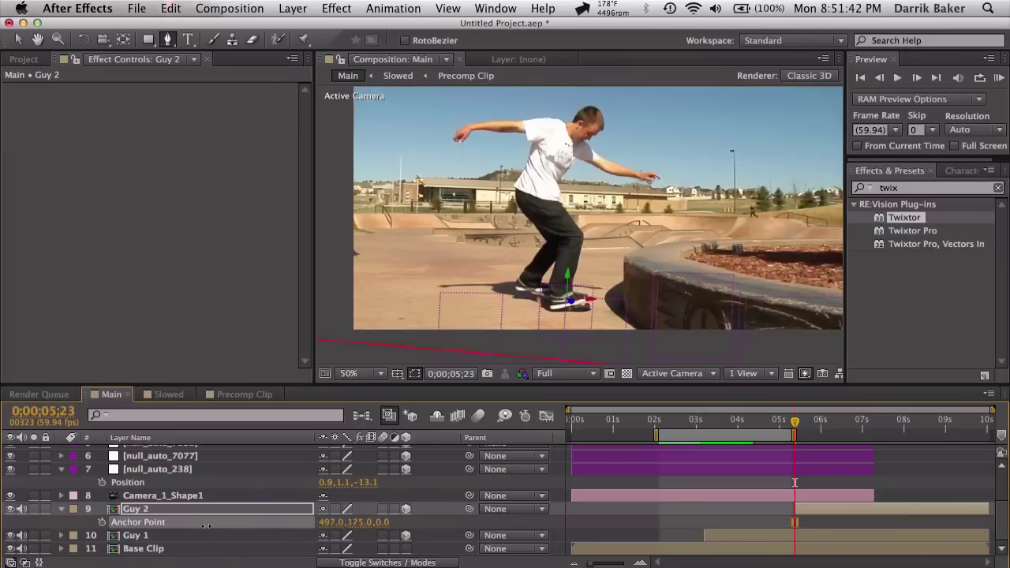
- Set Guy 2's Scale to 4%
{"action": "left_click", "coordinate": [247, 508]}
{"action": "key", "text": "s"}
{"action": "left_click", "coordinate": [338, 522]}
{"action": "type", "text": "4"}
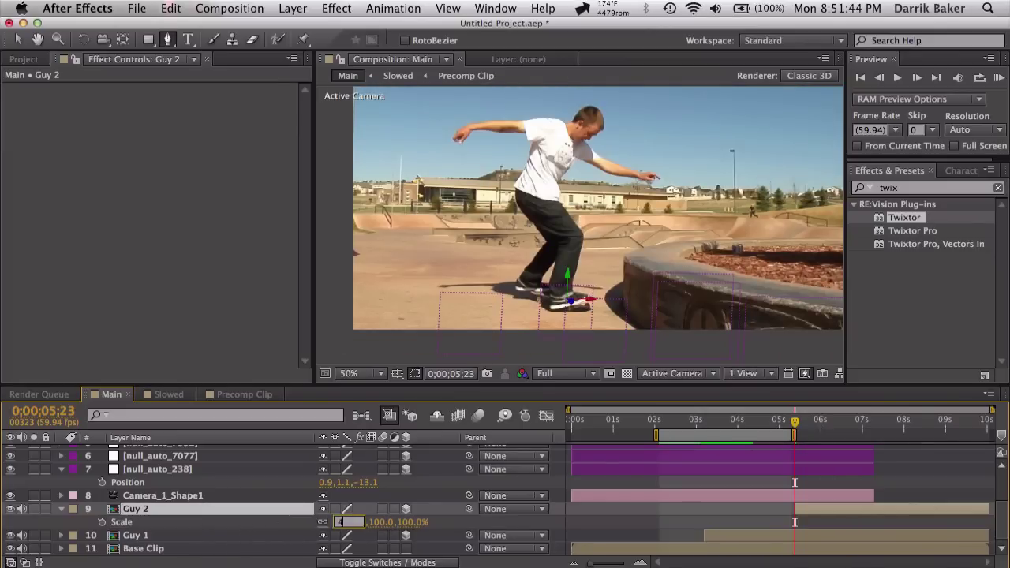
{"action": "key", "text": "Return"}
- Refine Guy 2's Anchor Point to about 515, 630 so the skater stands on the tracked spot
{"action": "key", "text": "a"}
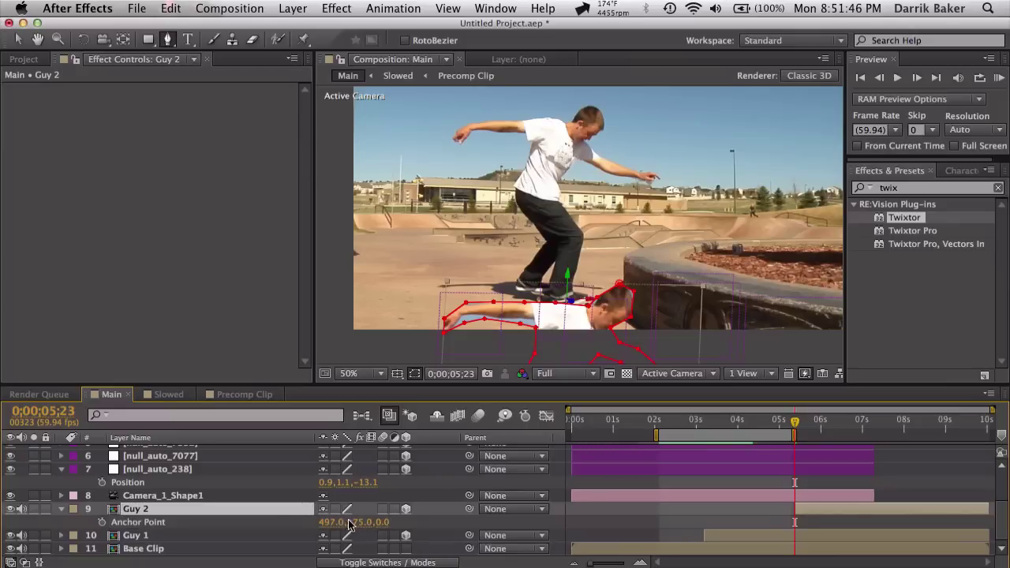
{"action": "left_click_drag", "start_coordinate": [507, 509], "coordinate": [762, 485]}
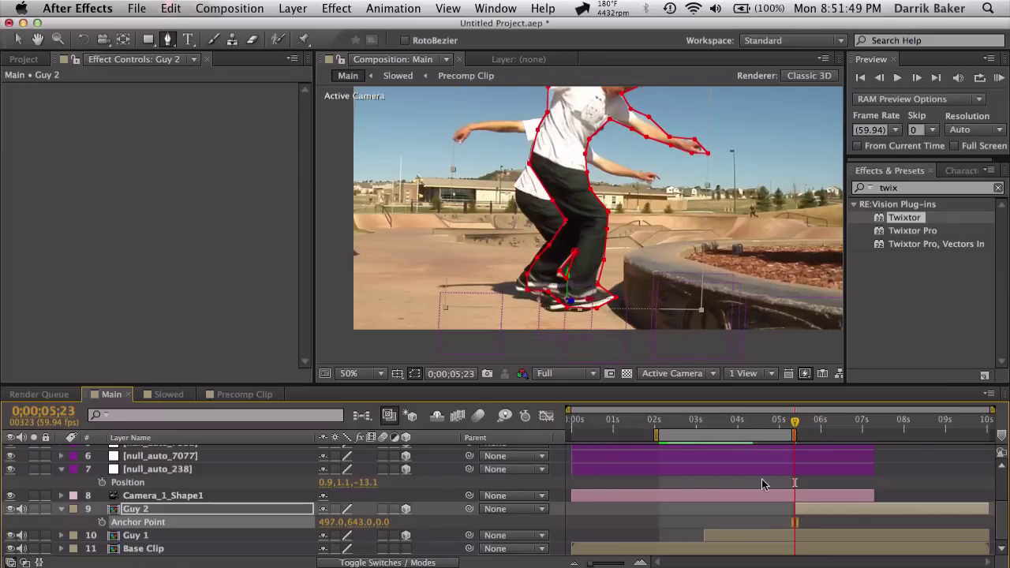
{"action": "left_click", "coordinate": [269, 511]}
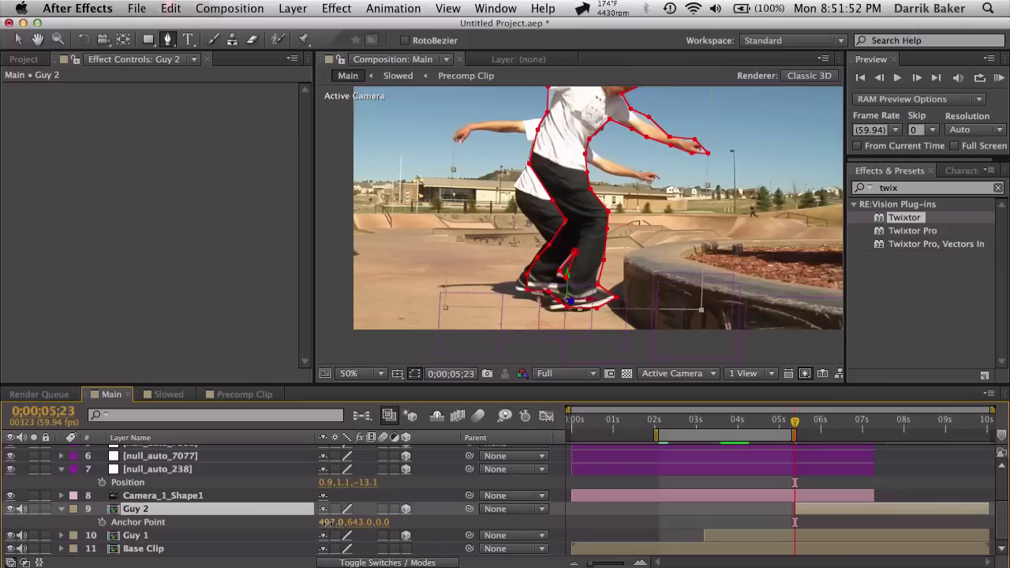
{"action": "mouse_move", "coordinate": [324, 522]}
{"action": "left_mouse_down"}
{"action": "mouse_move", "coordinate": [372, 534]}
{"action": "mouse_move", "coordinate": [312, 522]}
{"action": "left_mouse_up"}
{"action": "left_click", "coordinate": [297, 510]}
- Enlarge the timeline and check Guy 1's position and 2.6% scale
{"action": "key", "text": "s"}
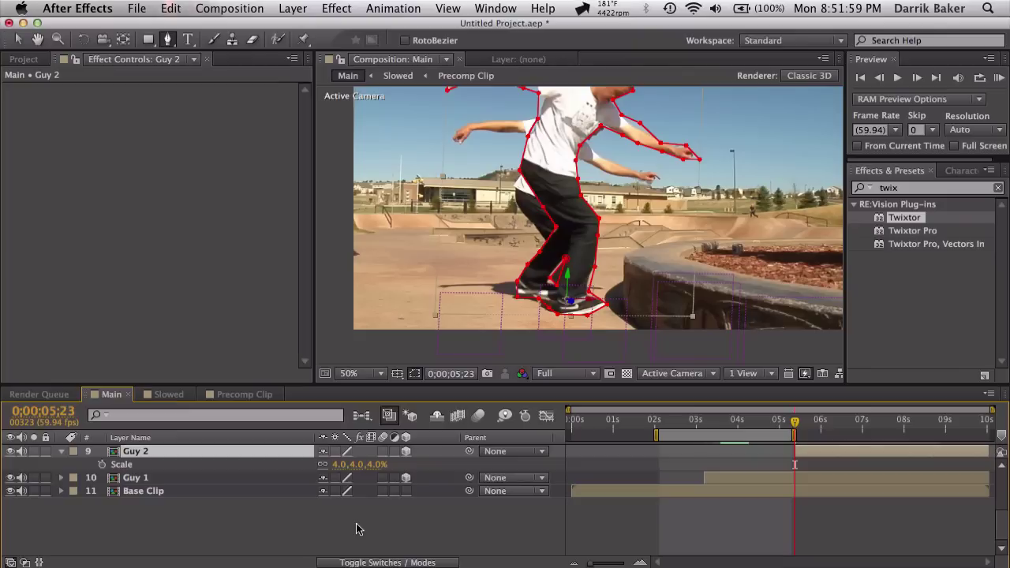
{"action": "scroll", "coordinate": [354, 505], "scroll_direction": "up", "scroll_amount": 3}
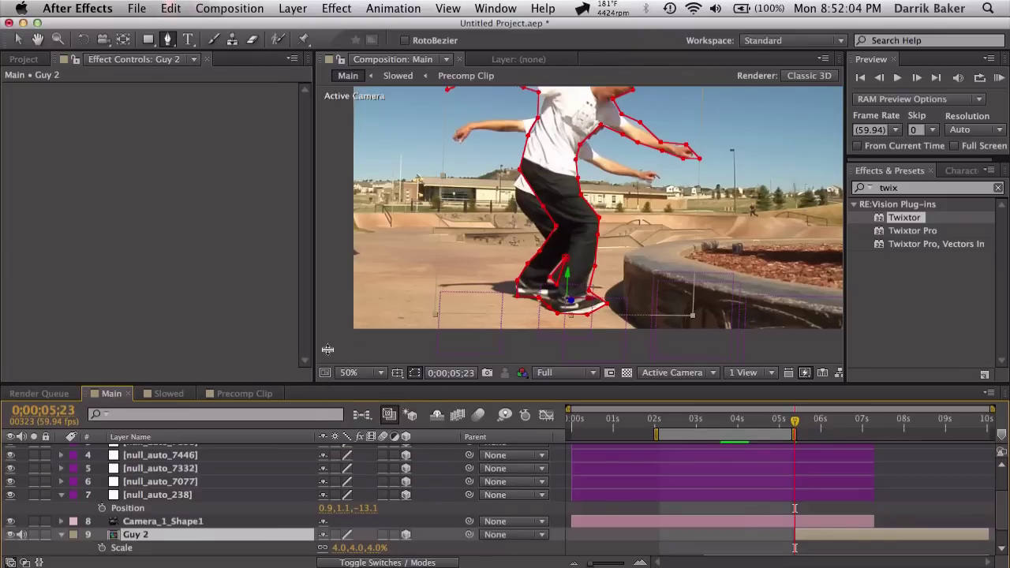
{"action": "left_click_drag", "start_coordinate": [332, 364], "coordinate": [332, 339]}
{"action": "left_click", "coordinate": [276, 538]}
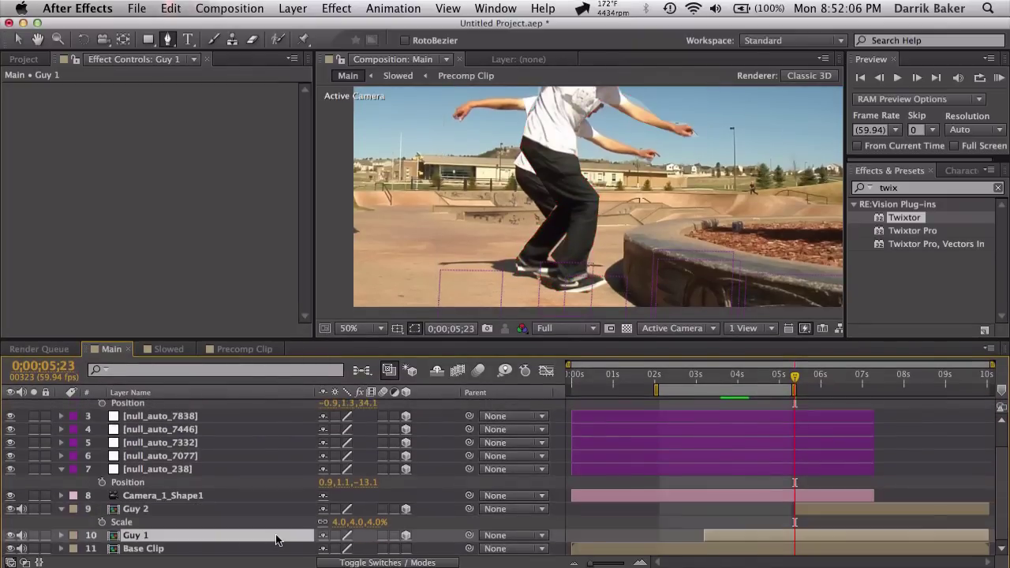
{"action": "key", "text": "p"}
{"action": "scroll", "coordinate": [276, 540], "scroll_direction": "down", "scroll_amount": 1}
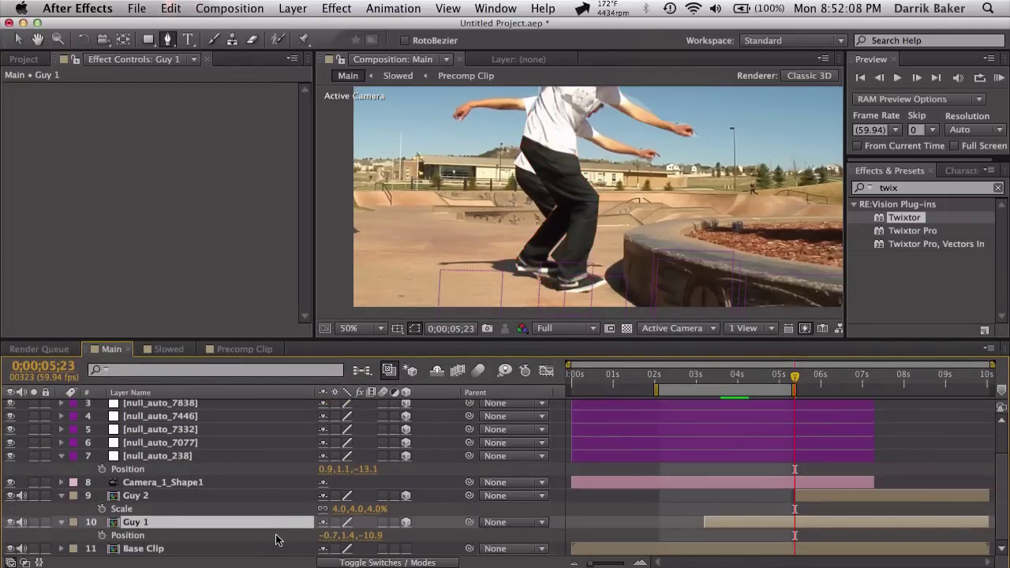
{"action": "key", "text": "s"}
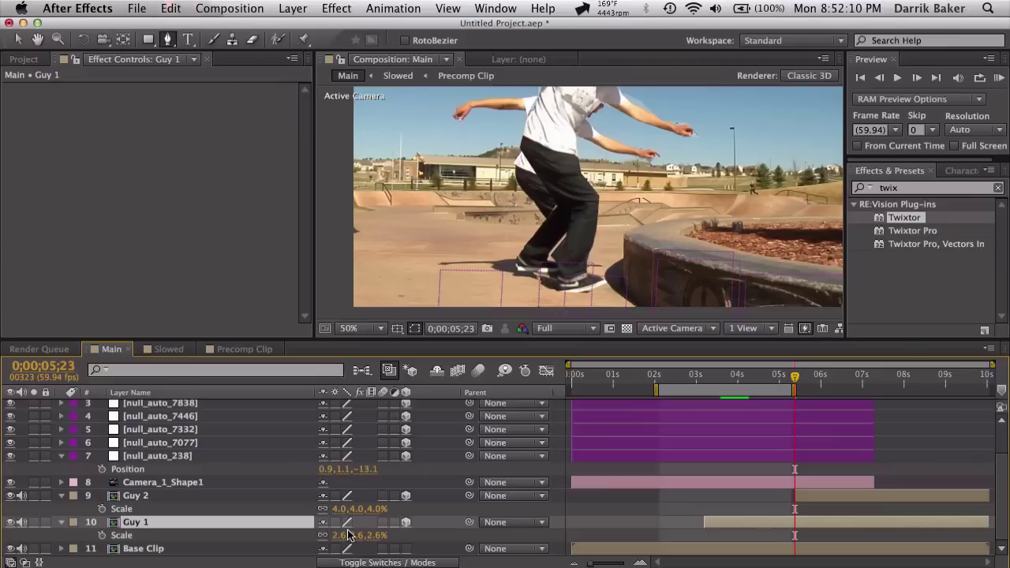
- Set Guy 2's Scale to 2.6% and reduce its depth from 34.1 to 32.7
{"action": "left_click", "coordinate": [342, 510]}
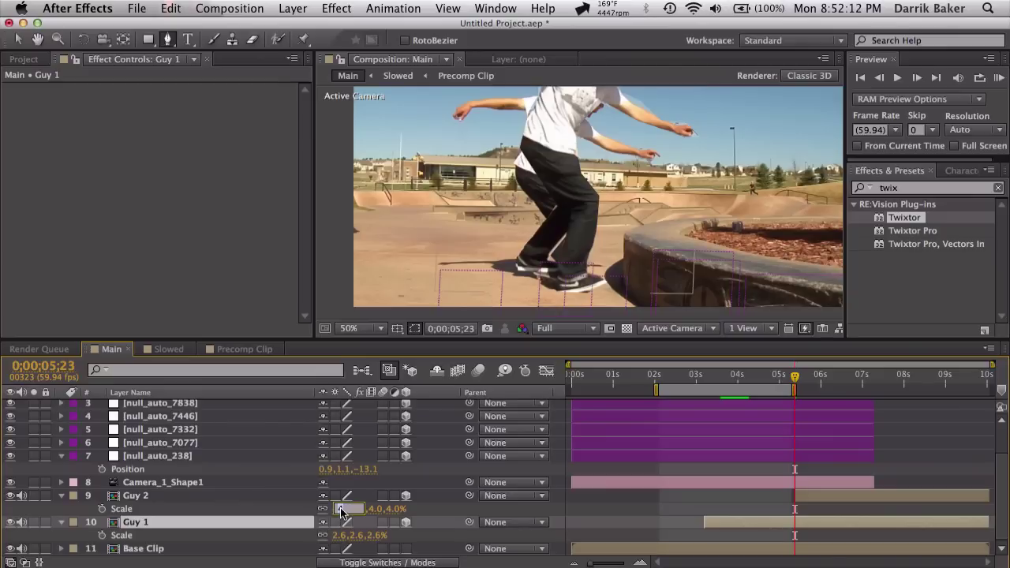
{"action": "type", "text": "2.6"}
{"action": "key", "text": "Return"}
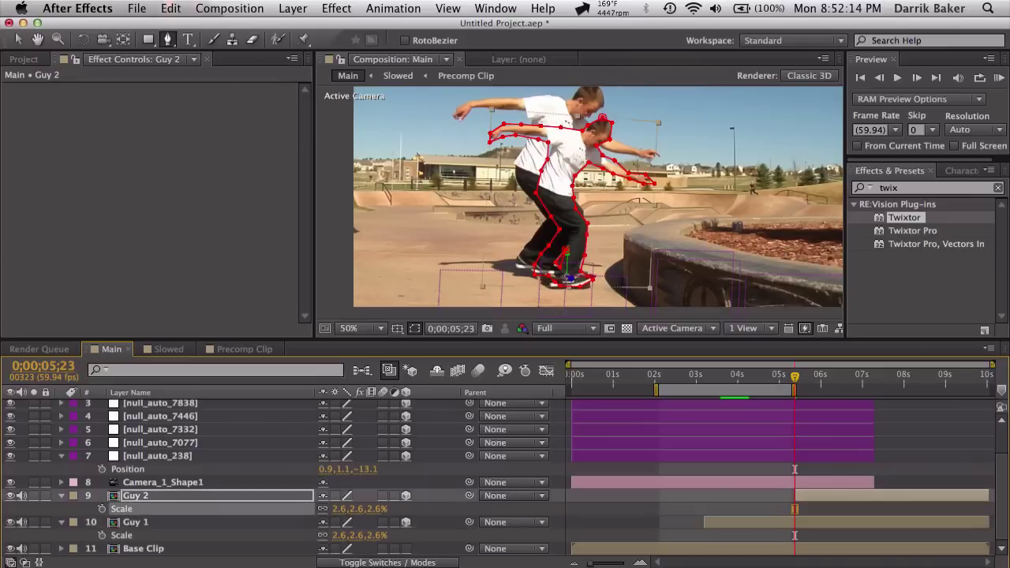
{"action": "left_click", "coordinate": [293, 495]}
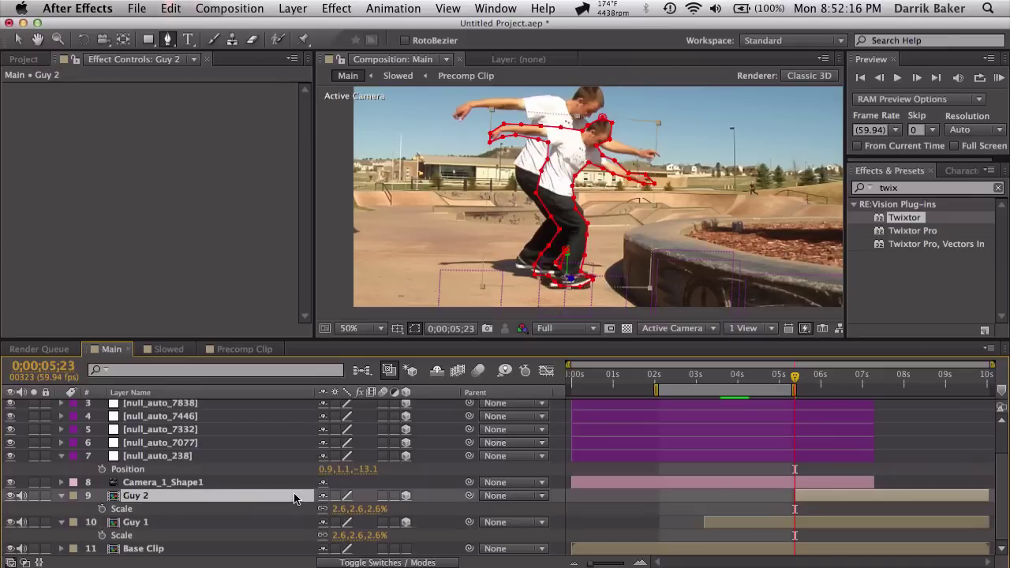
{"action": "key", "text": "p"}
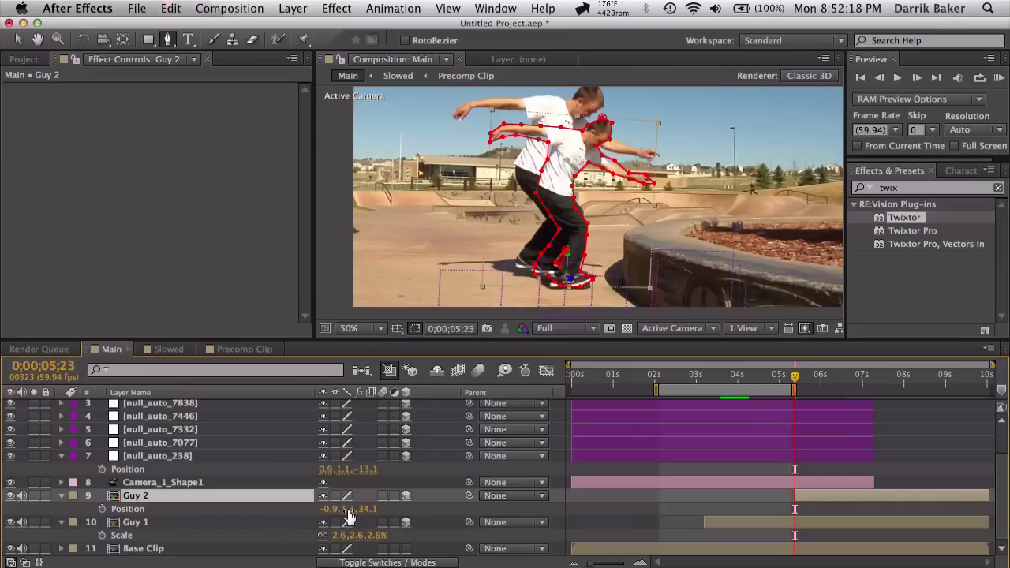
{"action": "left_click_drag", "start_coordinate": [372, 511], "coordinate": [360, 509]}
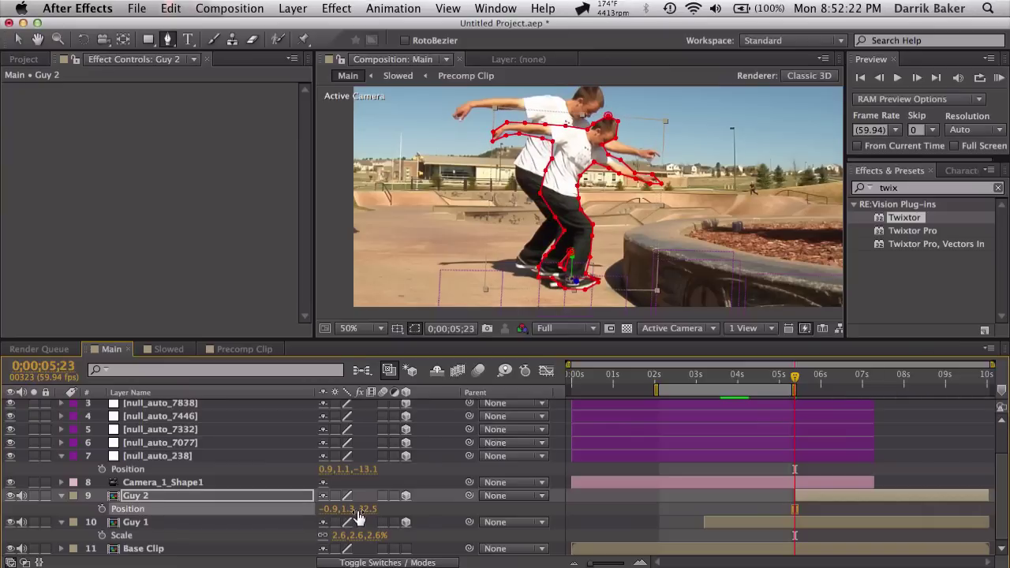
- Change Guy 2's Scale to 2.7% and position it at -2.2, 0.6, -31.2
{"action": "key", "text": "s"}
{"action": "left_click", "coordinate": [359, 509]}
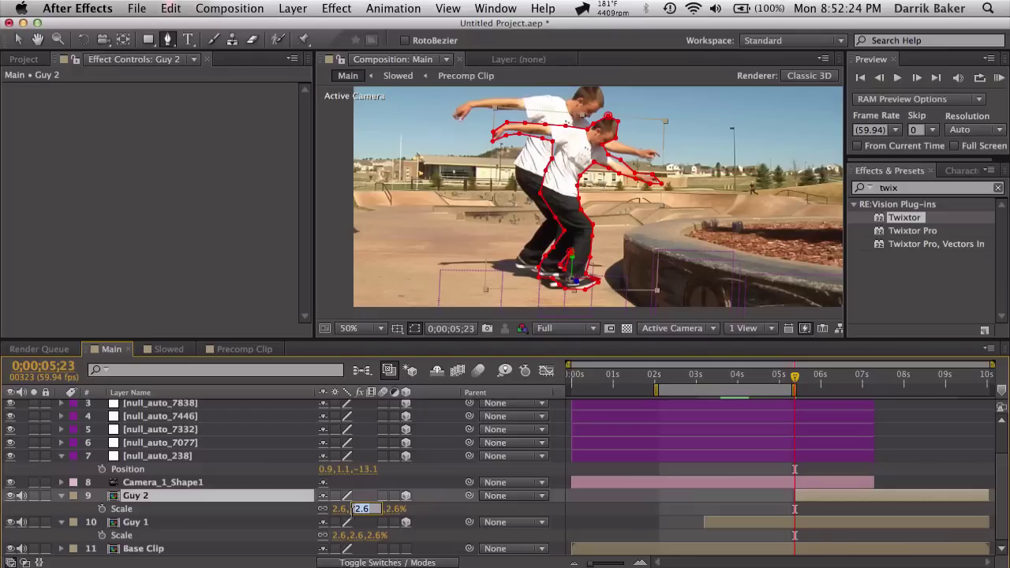
{"action": "type", "text": "2.7"}
{"action": "key", "text": "Return"}
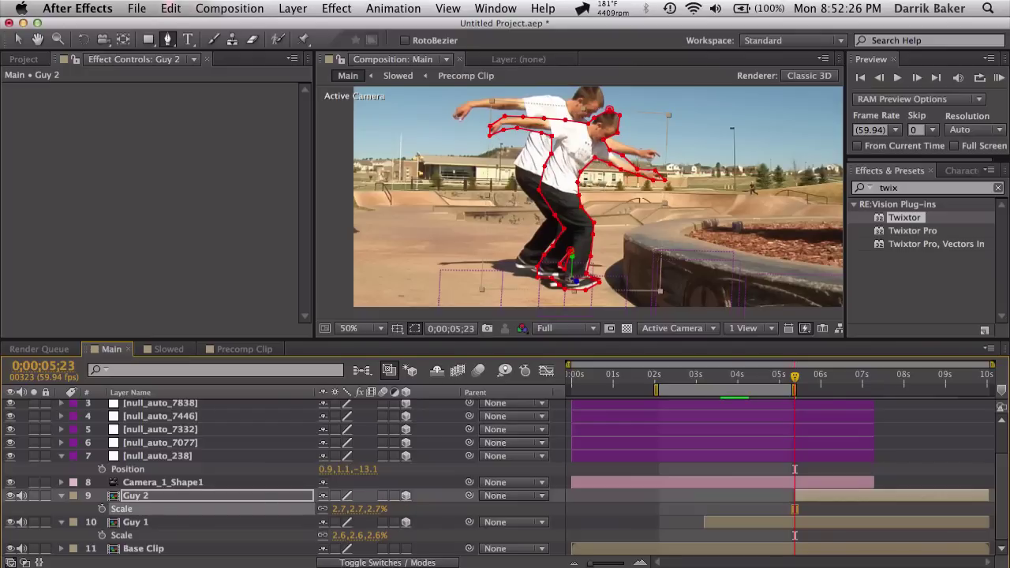
{"action": "key", "text": "p"}
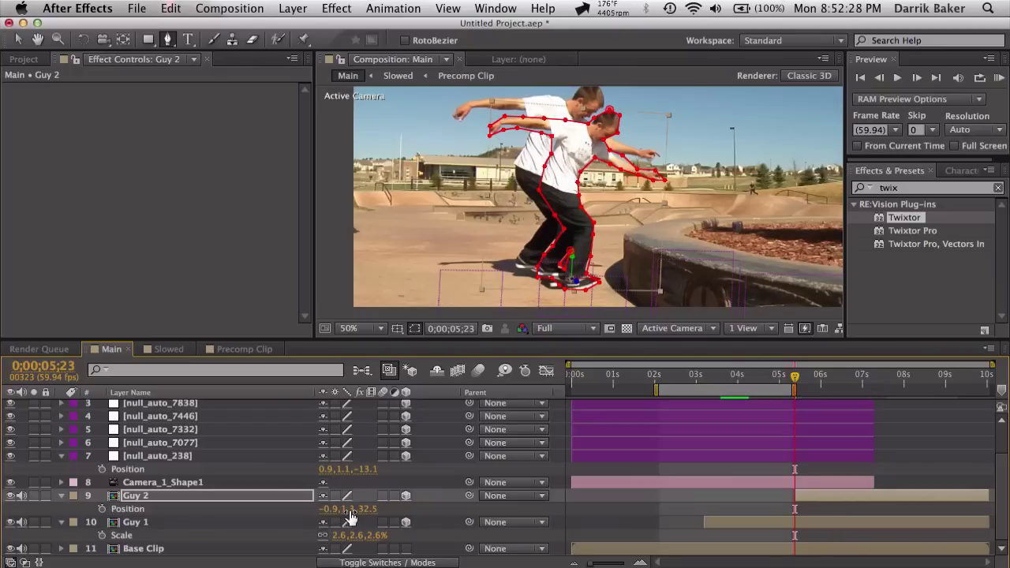
{"action": "left_click_drag", "start_coordinate": [344, 514], "coordinate": [323, 509]}
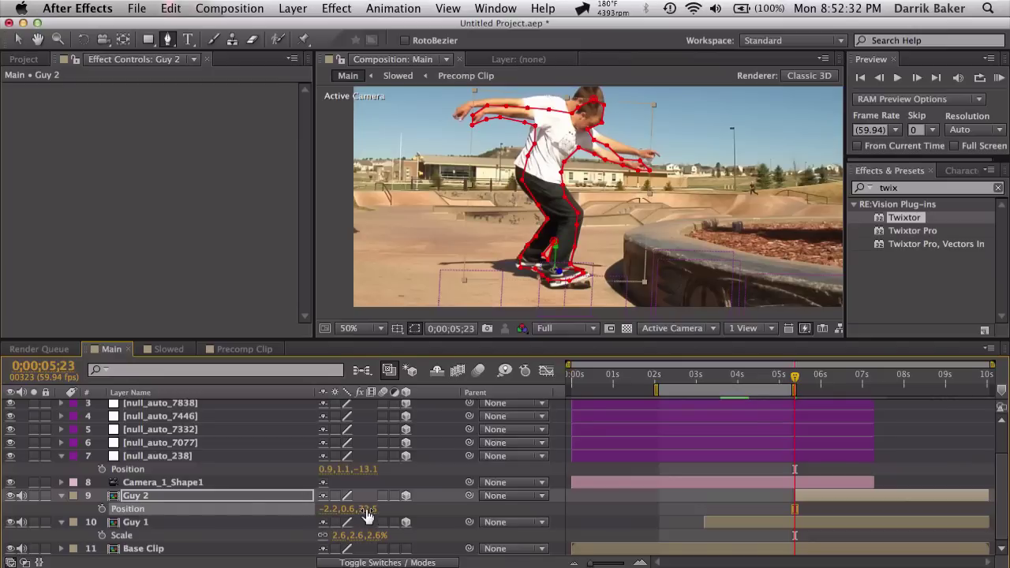
{"action": "left_click_drag", "start_coordinate": [369, 509], "coordinate": [351, 509]}
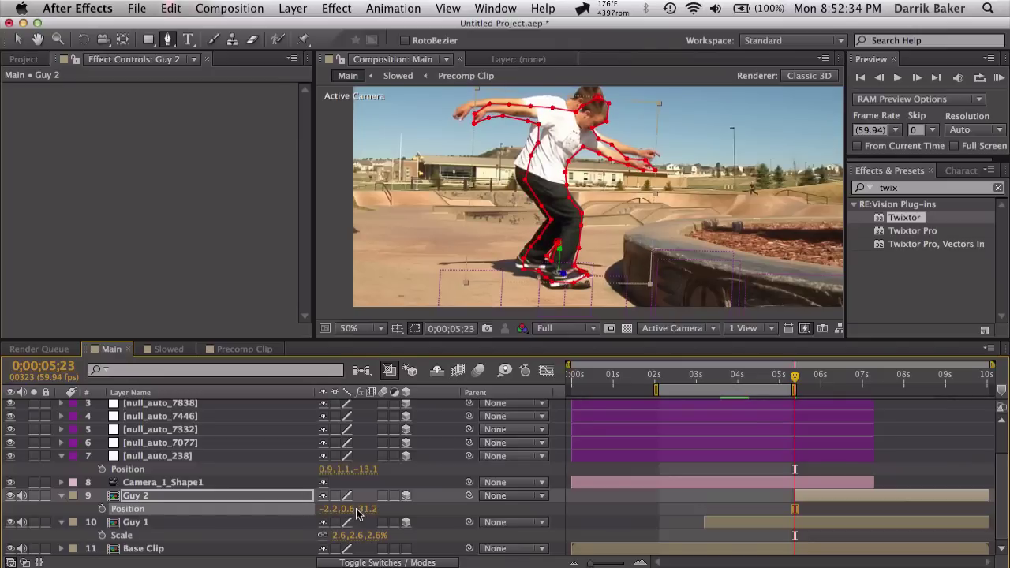
{"action": "left_click", "coordinate": [299, 497]}
{"action": "key", "text": "s"}
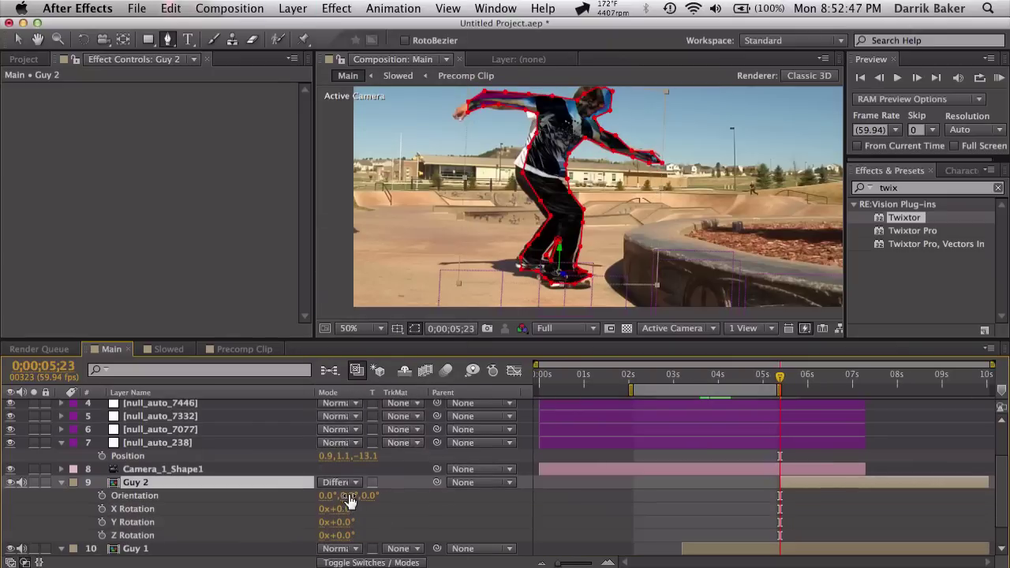
- Adjust Guy 2's orientation to 0.0°, 11.1°, 356.3°, then inspect the mask at the feet in a maximized viewer
{"action": "left_click_drag", "start_coordinate": [377, 503], "coordinate": [344, 494]}
{"action": "left_click", "coordinate": [345, 494]}
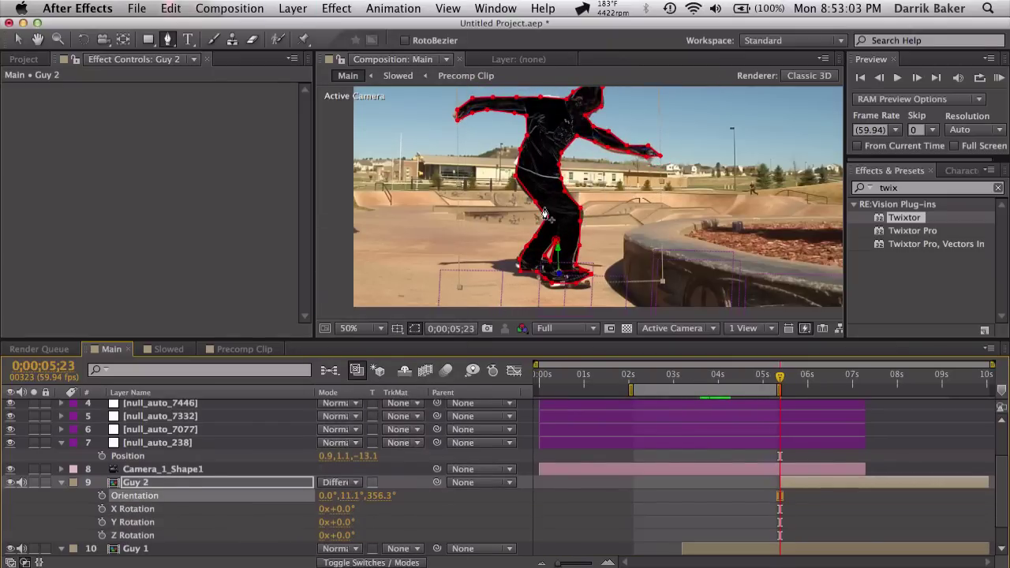
{"action": "key", "text": "grave"}
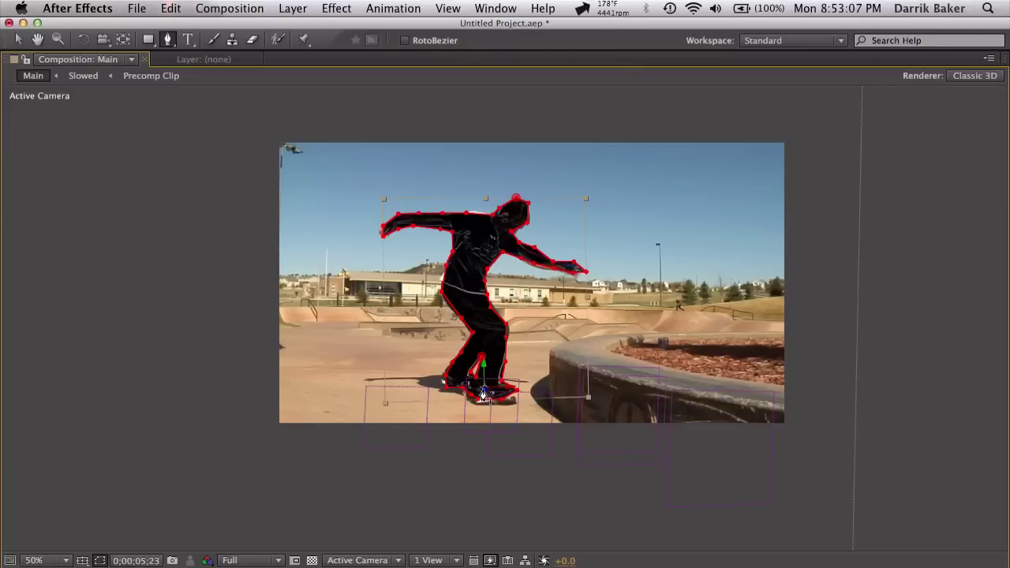
{"action": "scroll", "coordinate": [485, 326], "scroll_direction": "up", "scroll_amount": 4}
{"action": "left_click_drag", "start_coordinate": [485, 397], "coordinate": [496, 147]}
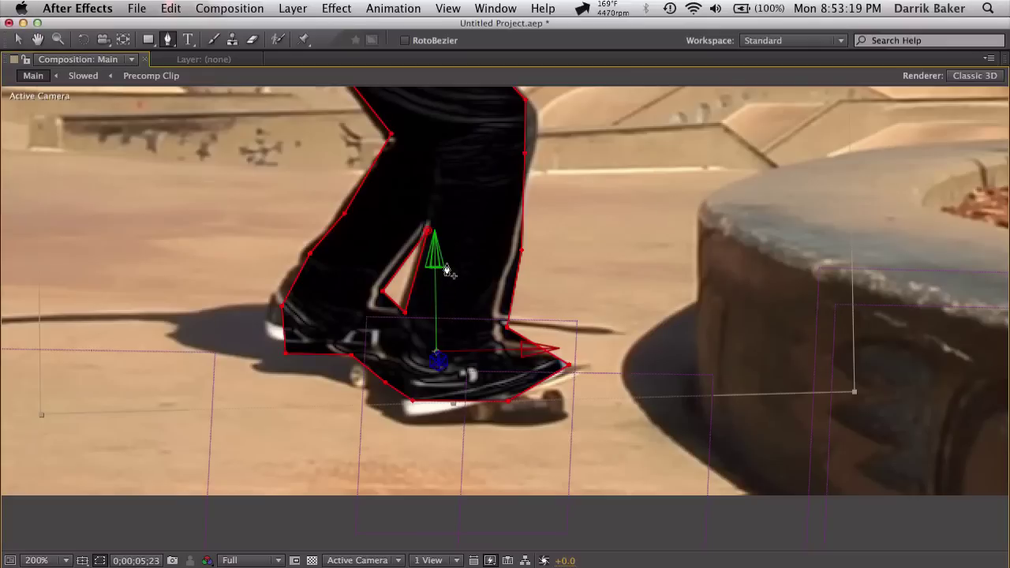
{"action": "key", "text": "grave"}
- Restore the panel layout and switch Guy 2 from Difference back to Normal blending
{"action": "scroll", "coordinate": [525, 261], "scroll_direction": "down", "scroll_amount": 2}
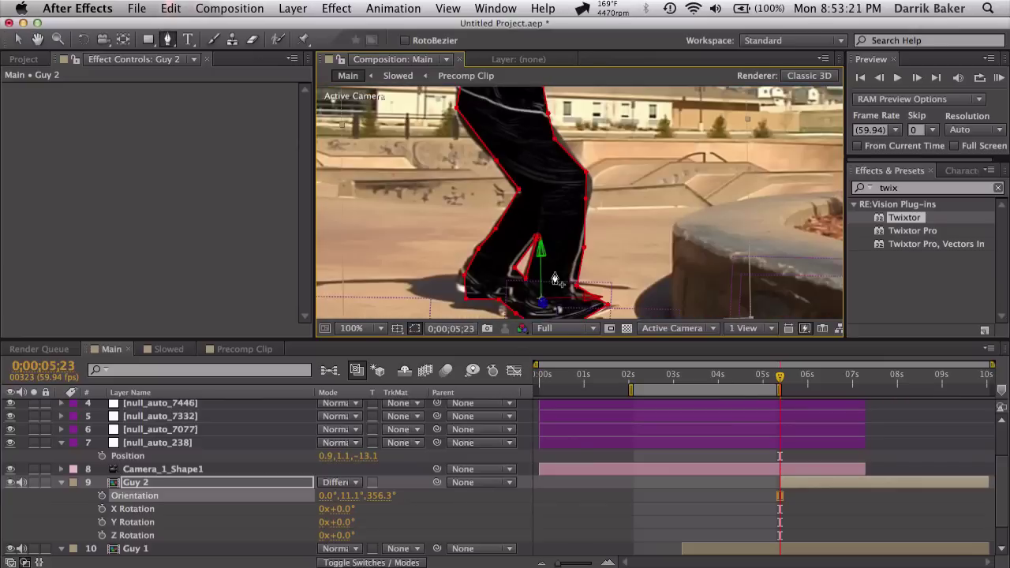
{"action": "scroll", "coordinate": [566, 252], "scroll_direction": "down", "scroll_amount": 2}
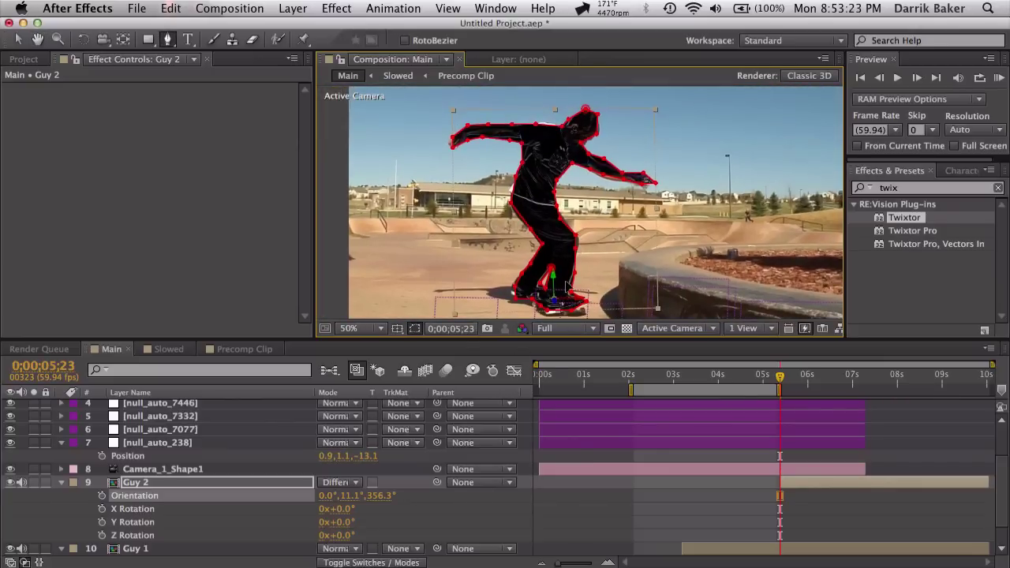
{"action": "left_click", "coordinate": [344, 483]}
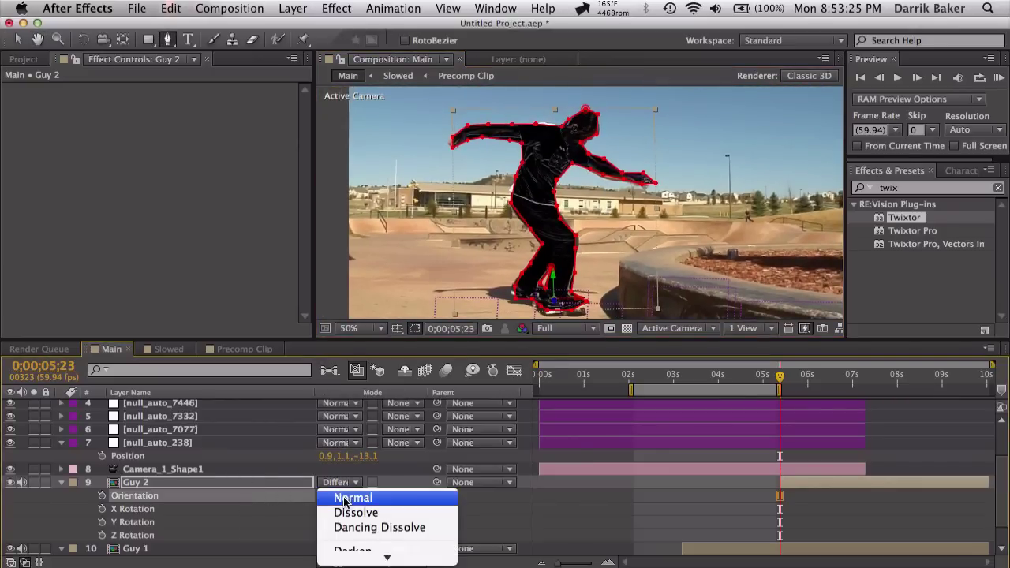
{"action": "left_click", "coordinate": [344, 496]}
{"action": "left_click_drag", "start_coordinate": [557, 274], "coordinate": [578, 237]}
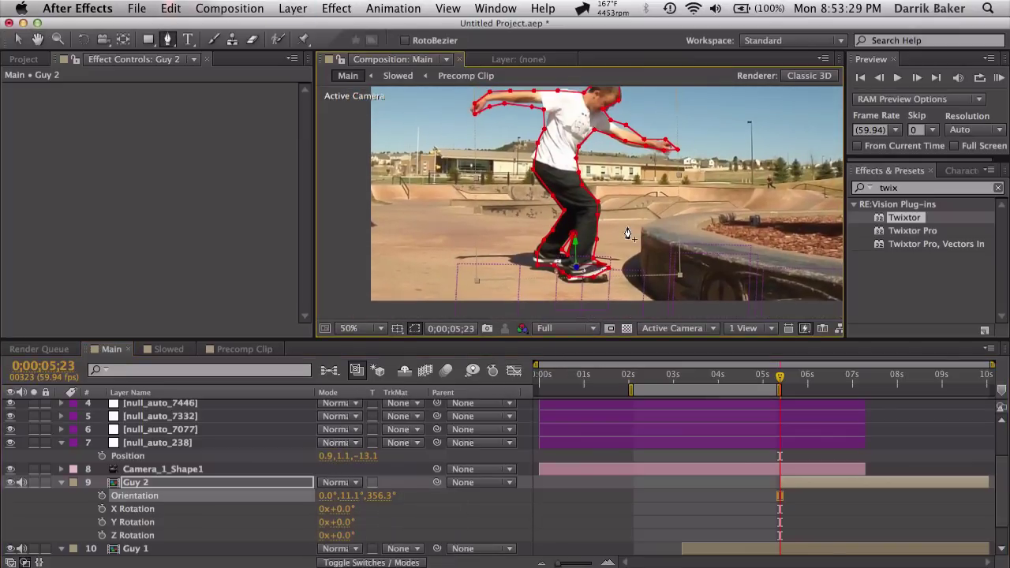
{"action": "left_click", "coordinate": [139, 484]}
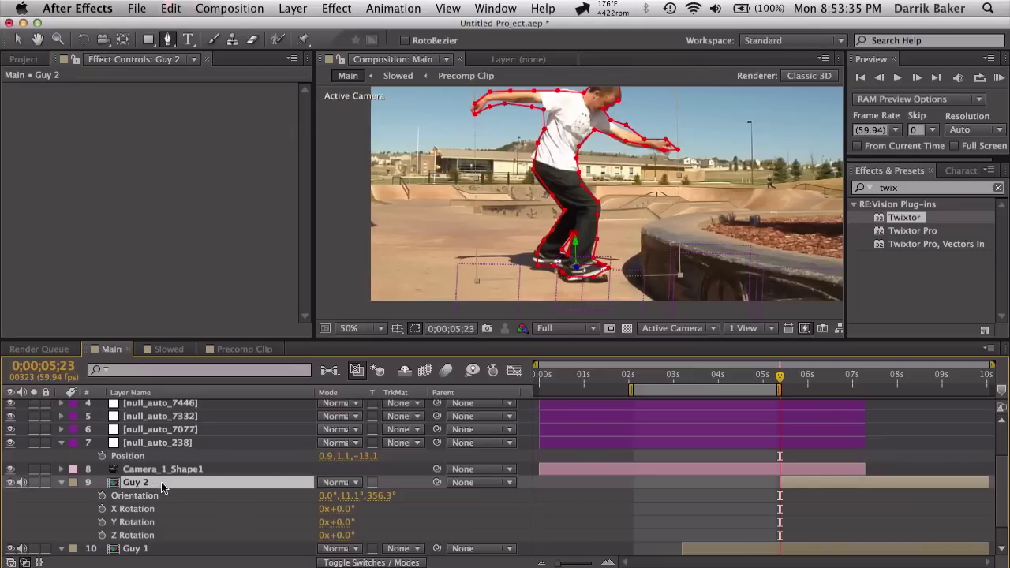
- Duplicate Guy 2 and rename the copy 'Guy 2 Shadow'
{"action": "key", "text": "super+d"}
{"action": "key", "text": "Return"}
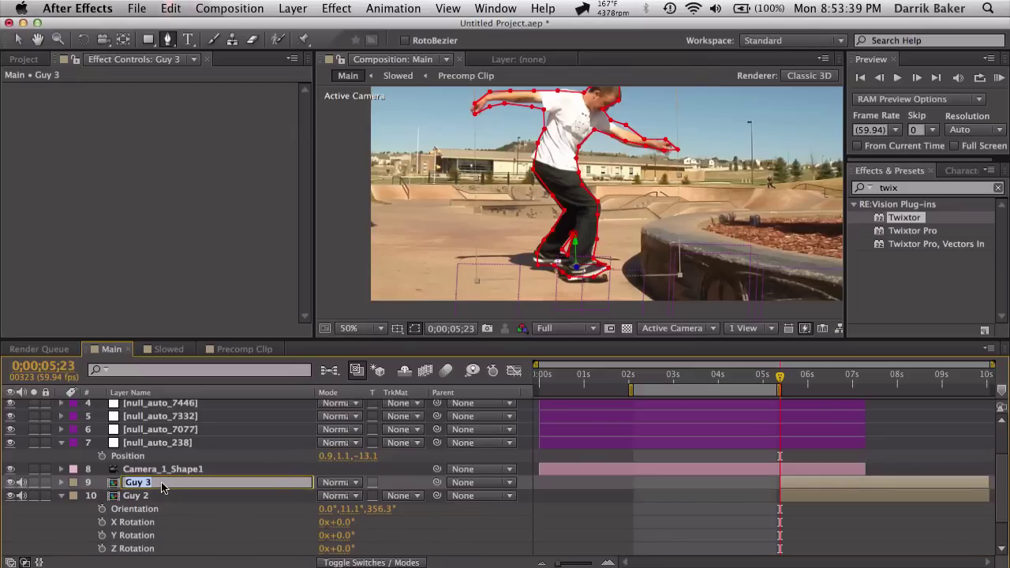
{"action": "type", "text": "Guy"}
{"action": "key", "text": "Return"}
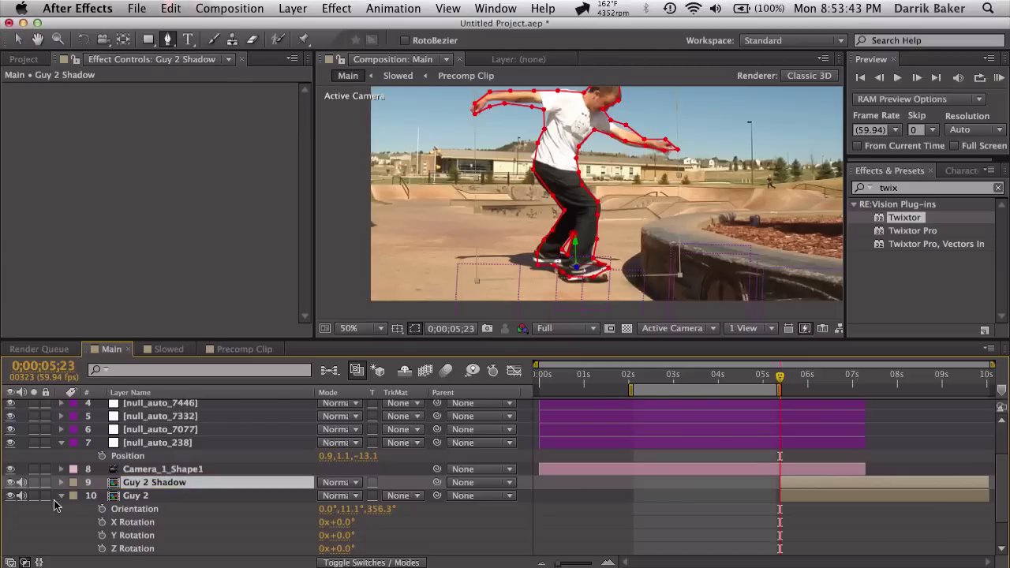
{"action": "key", "text": "F2"}
- Rotate Guy 2 Shadow to -90° on X so it lies flat
{"action": "left_click", "coordinate": [154, 484]}
{"action": "key", "text": "r"}
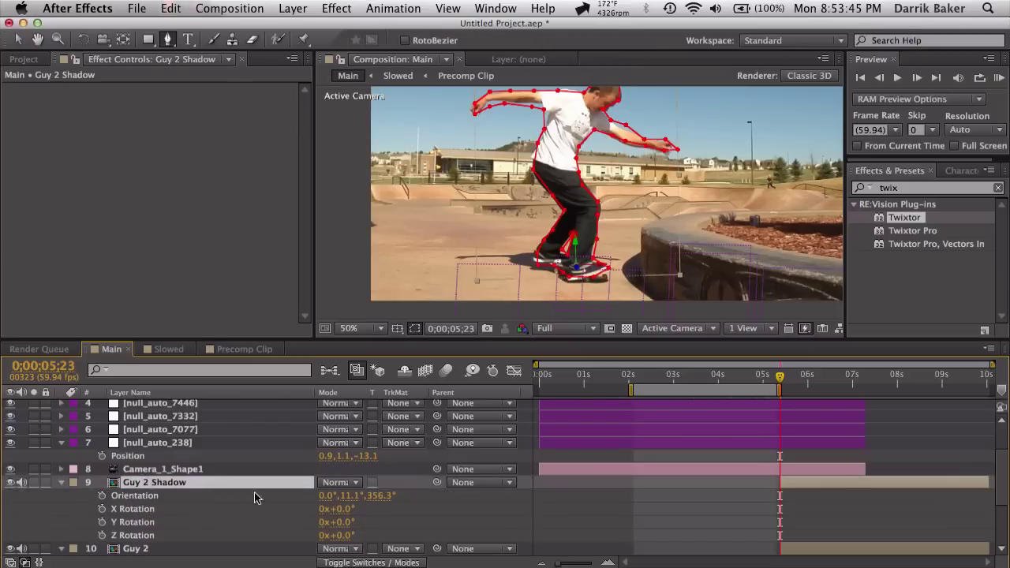
{"action": "left_click_drag", "start_coordinate": [350, 513], "coordinate": [280, 509]}
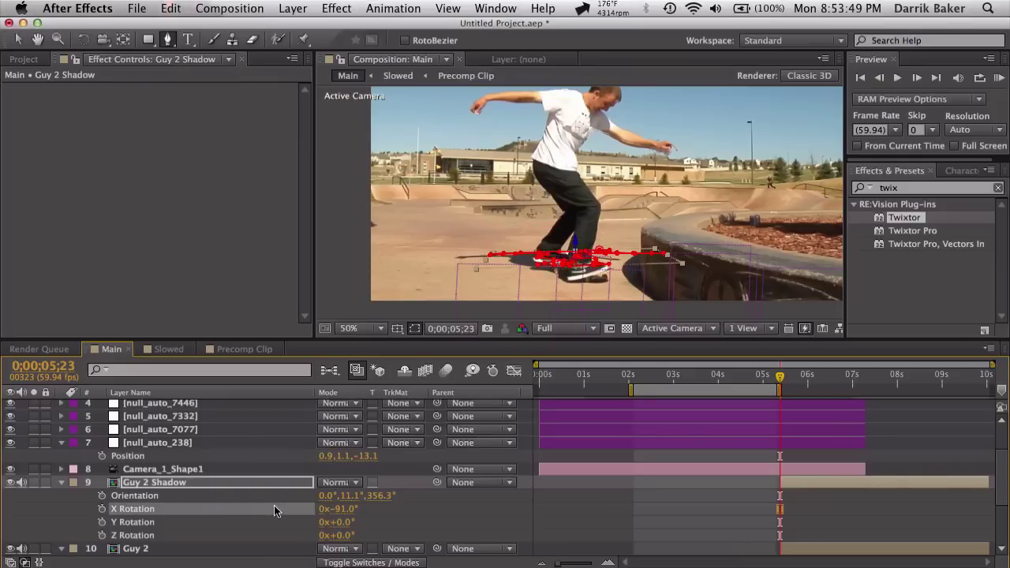
{"action": "left_click", "coordinate": [340, 511]}
{"action": "type", "text": "-"}
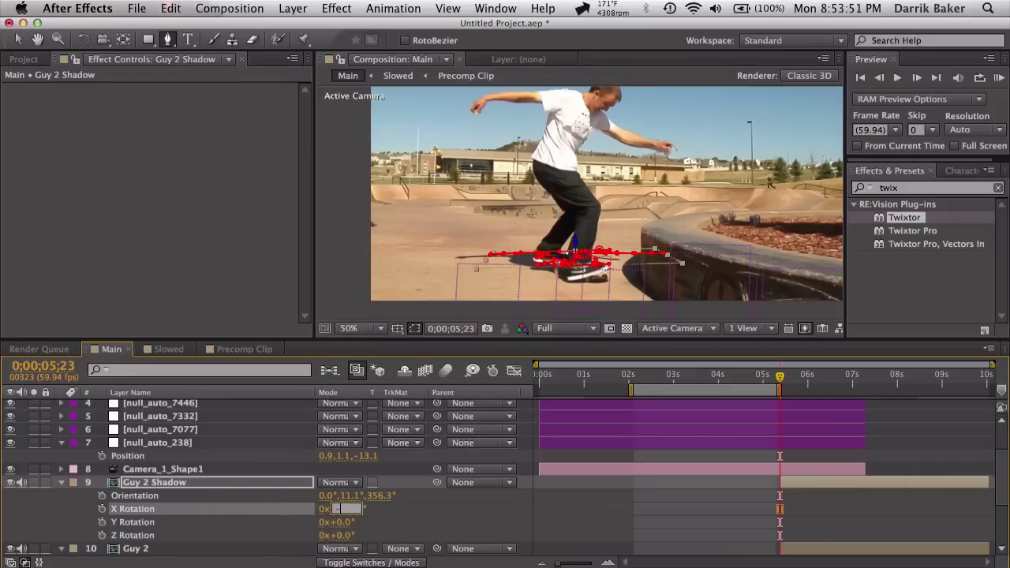
{"action": "key", "text": "Return"}
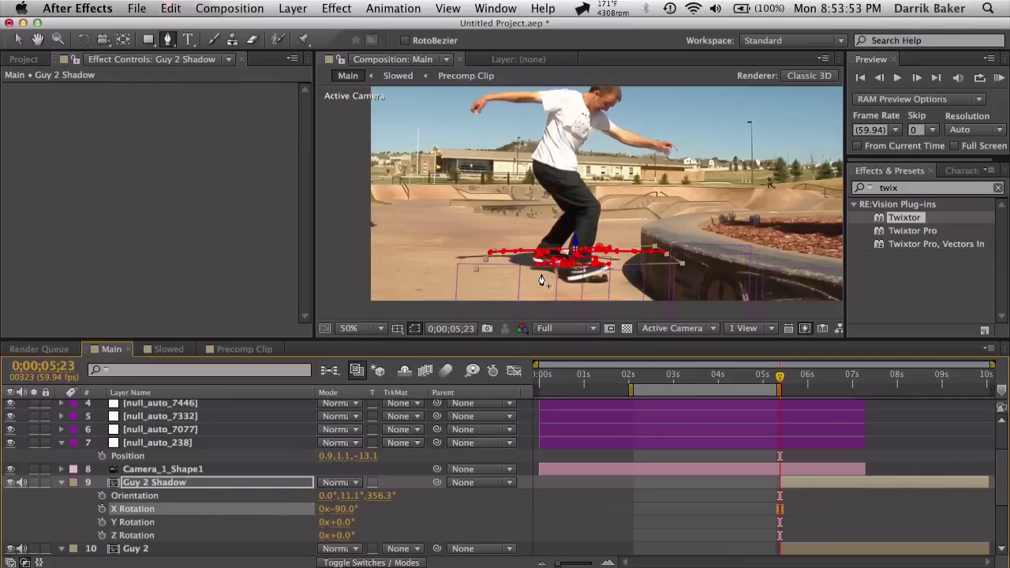
- Slide the shadow's Position sideways until it sits under the skater's feet, comparing with Guy 2
{"action": "scroll", "coordinate": [541, 281], "scroll_direction": "up", "scroll_amount": 2}
{"action": "left_click_drag", "start_coordinate": [500, 260], "coordinate": [597, 145]}
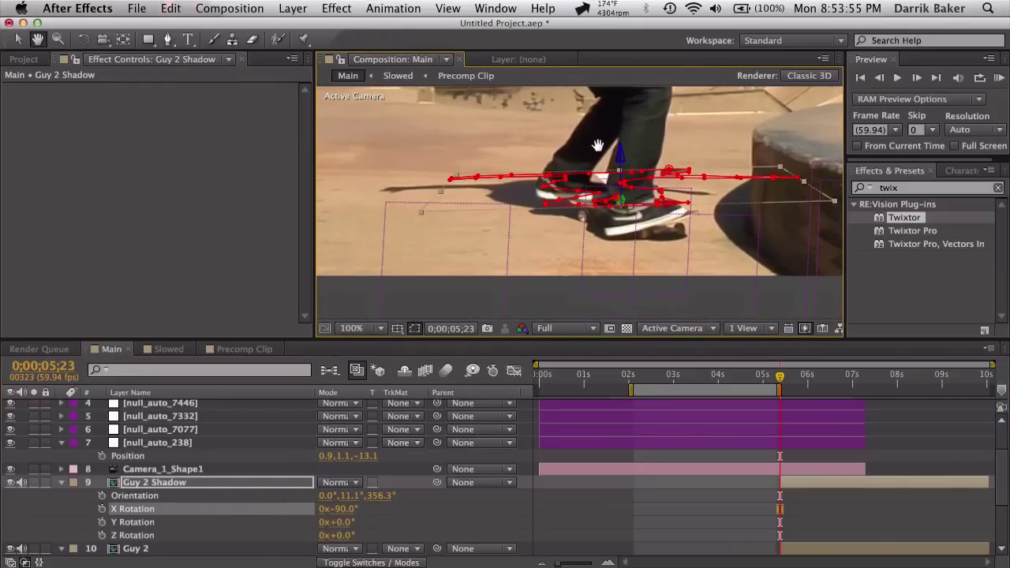
{"action": "key", "text": "g"}
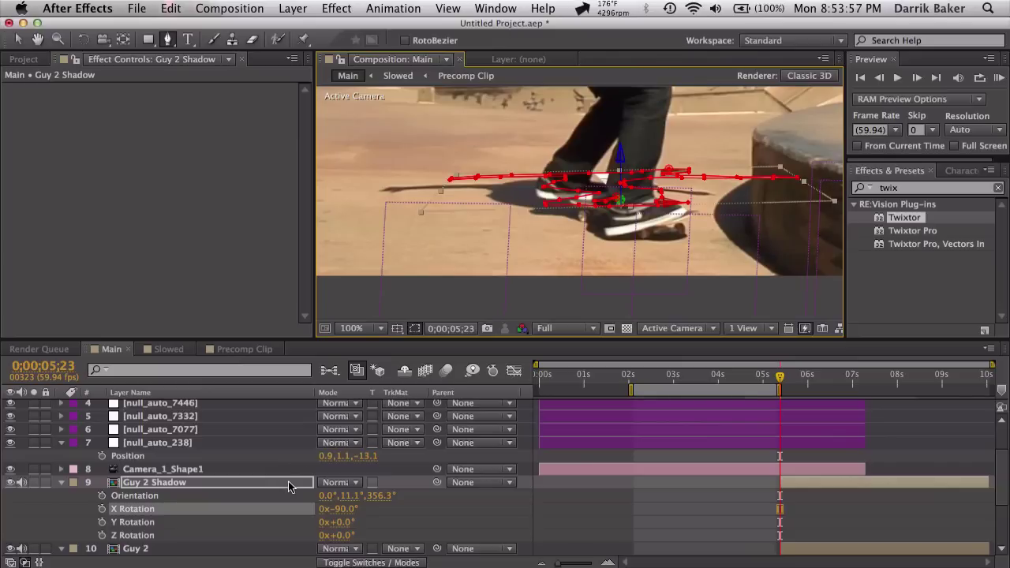
{"action": "key", "text": "super+v"}
{"action": "left_click_drag", "start_coordinate": [299, 495], "coordinate": [324, 503]}
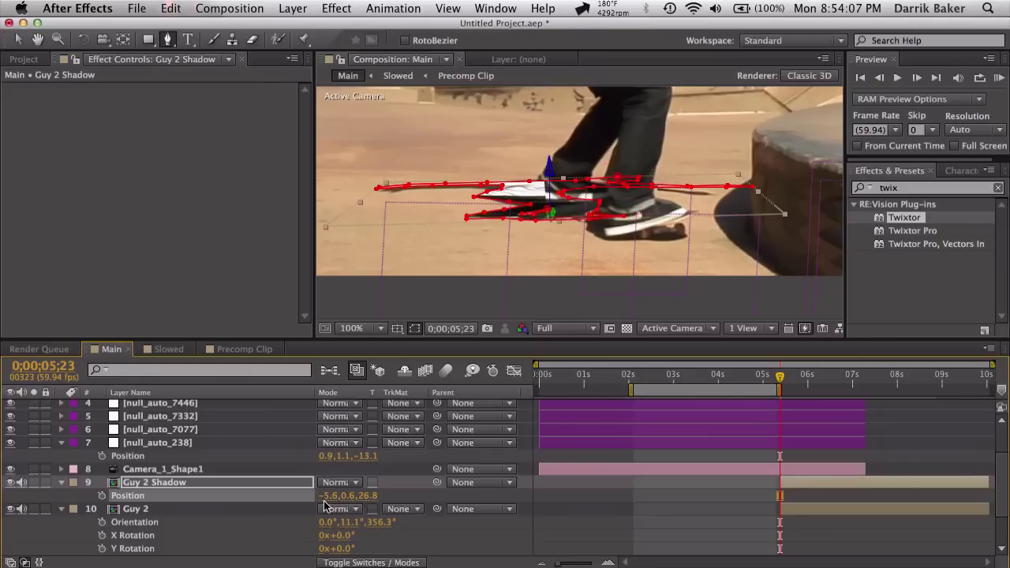
{"action": "left_click", "coordinate": [629, 494]}
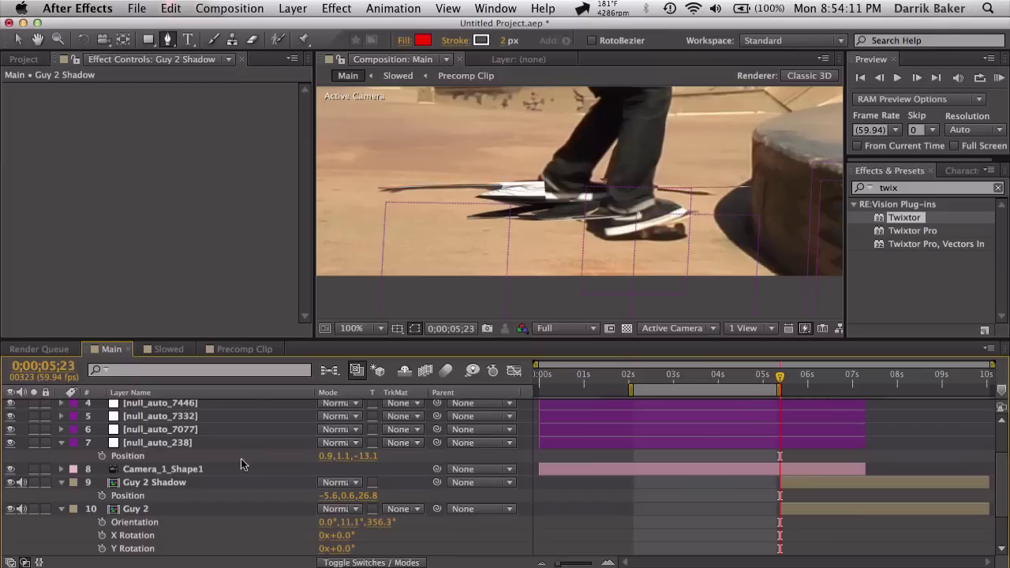
{"action": "left_click", "coordinate": [245, 483]}
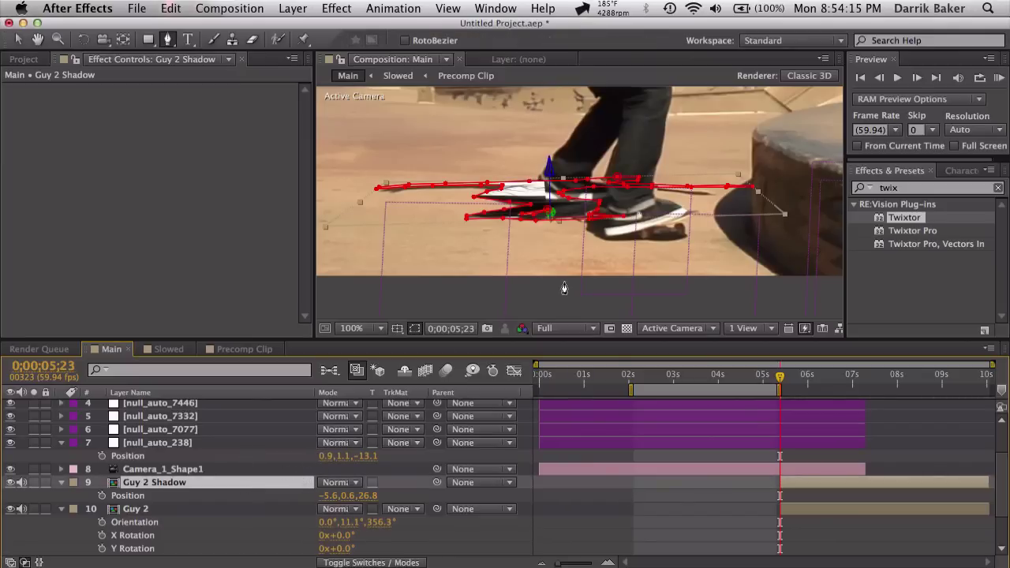
{"action": "left_click", "coordinate": [286, 511]}
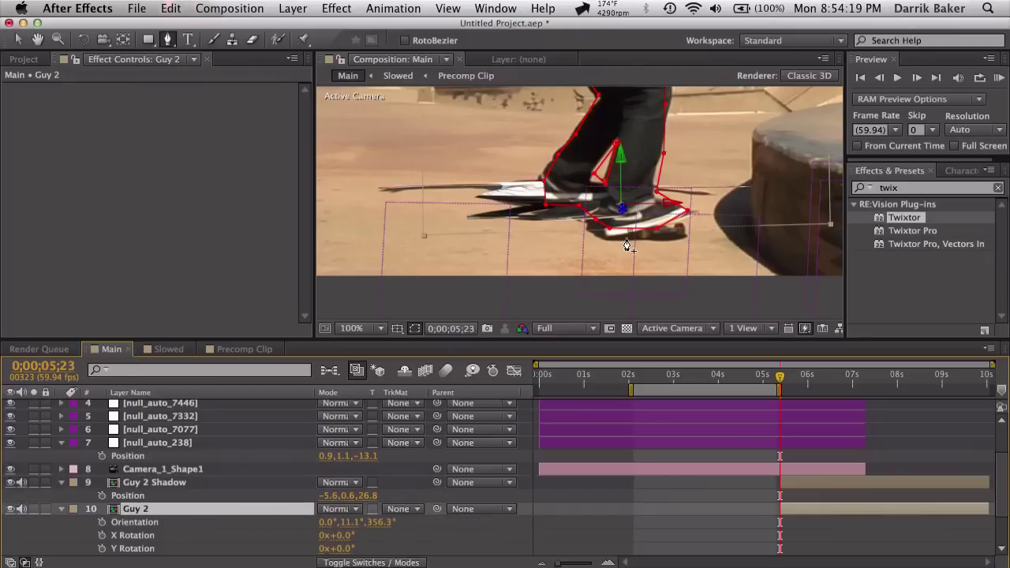
{"action": "left_click", "coordinate": [281, 482]}
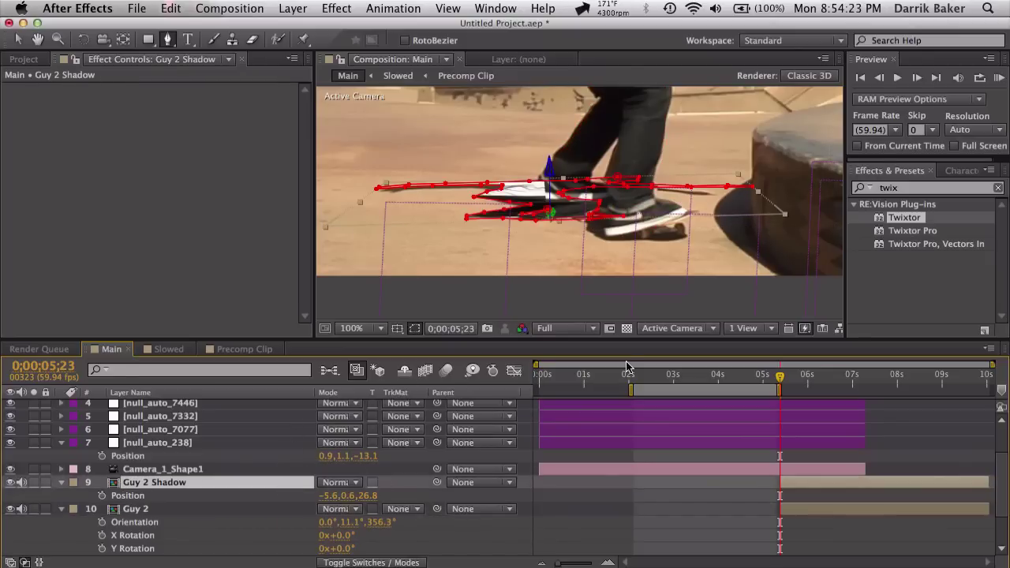
- Add a Fill effect to Guy 2 Shadow, coloured with the real shadow's dark tone
{"action": "left_click", "coordinate": [894, 188]}
{"action": "type", "text": "fill"}
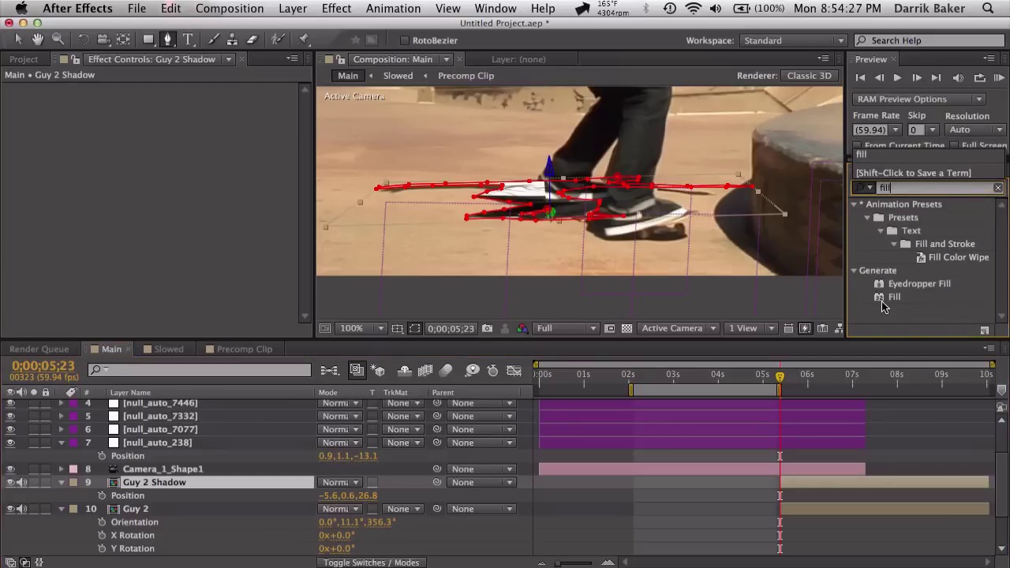
{"action": "left_click_drag", "start_coordinate": [894, 296], "coordinate": [816, 482]}
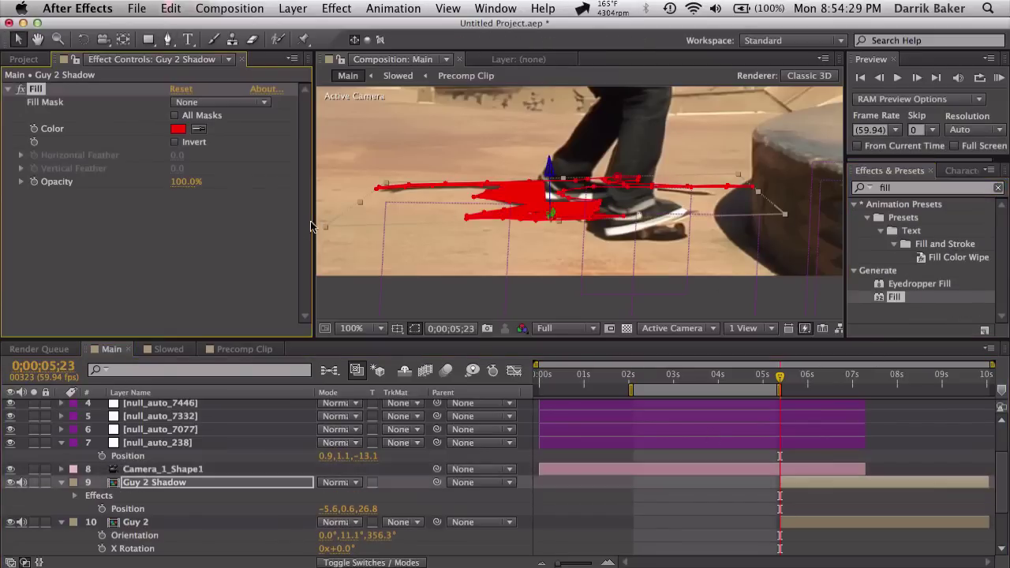
{"action": "left_click", "coordinate": [11, 482]}
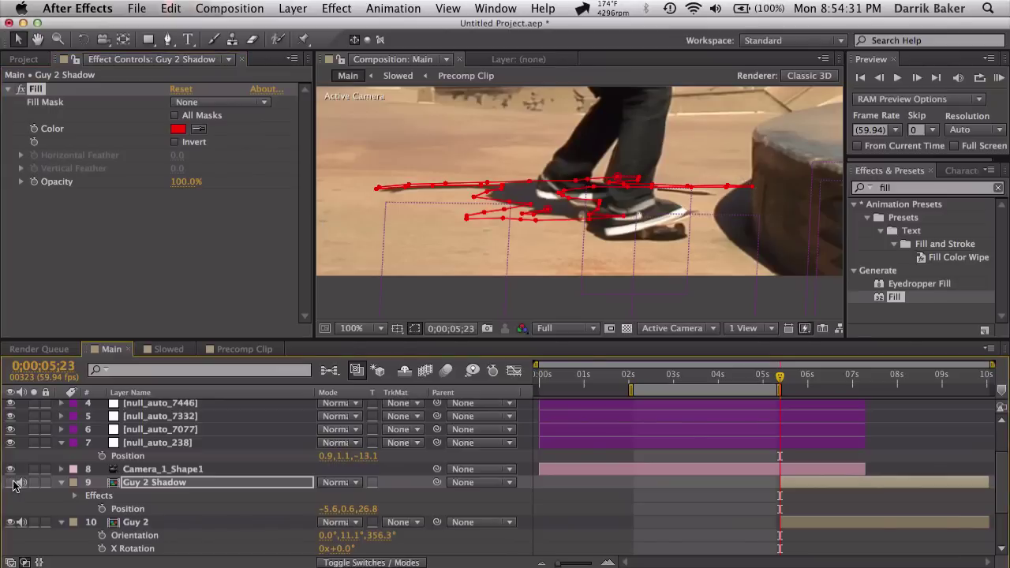
{"action": "left_click", "coordinate": [198, 129]}
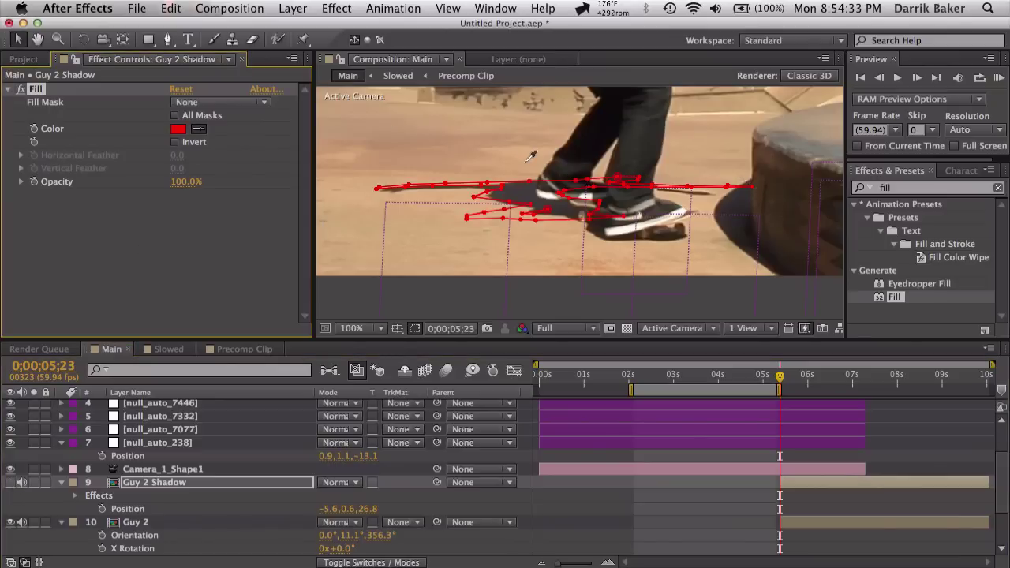
{"action": "left_click", "coordinate": [521, 201]}
{"action": "scroll", "coordinate": [515, 190], "scroll_direction": "up", "scroll_amount": 4}
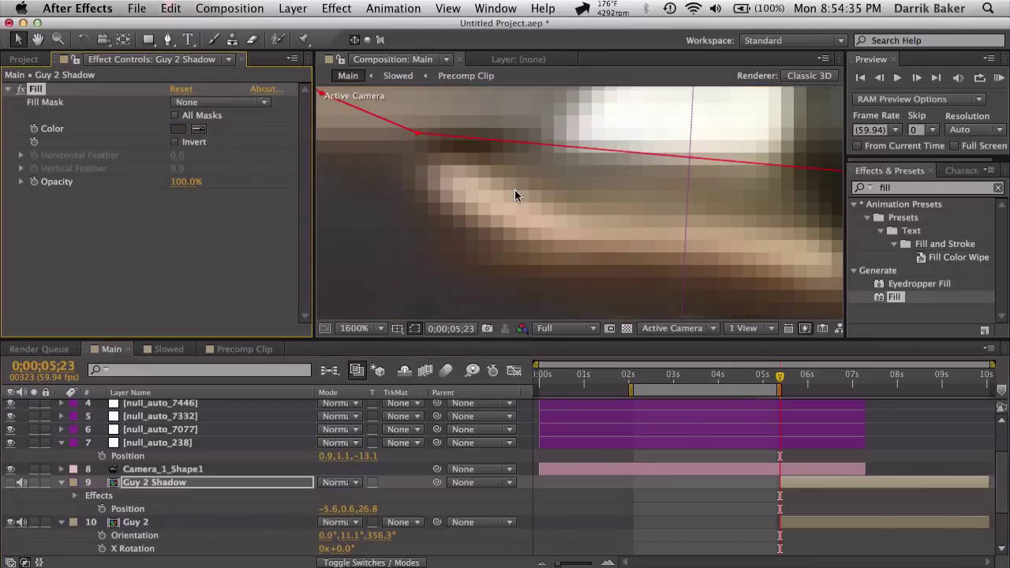
{"action": "scroll", "coordinate": [509, 216], "scroll_direction": "down", "scroll_amount": 4}
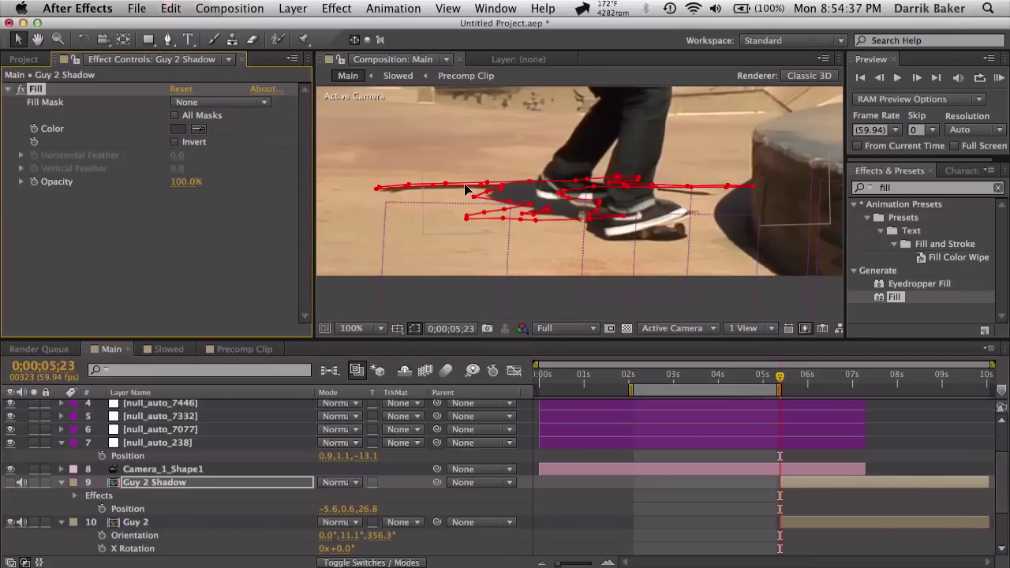
{"action": "left_click", "coordinate": [18, 487]}
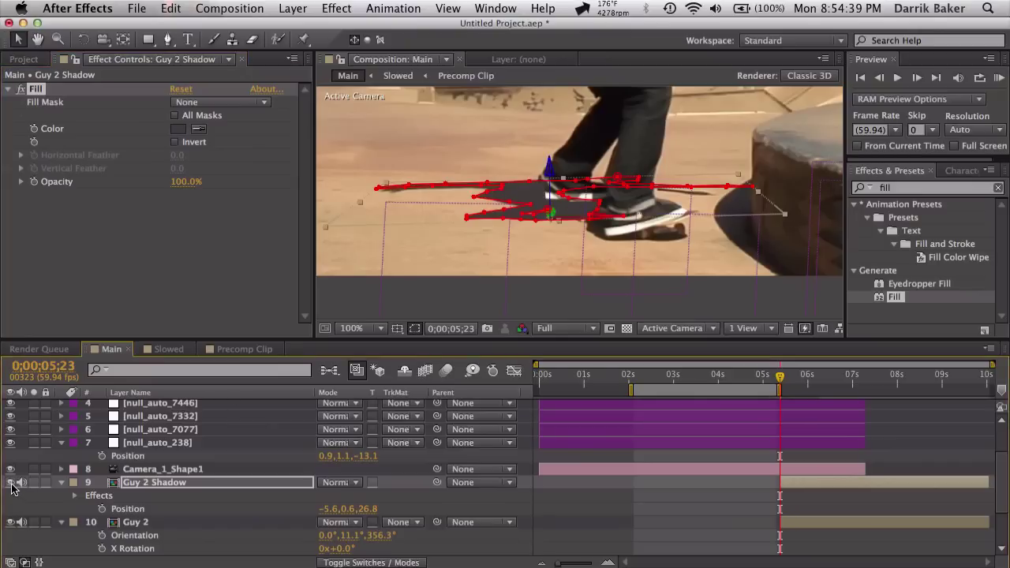
- Apply Fast Blur to the shadow layer with Blurriness 25
{"action": "left_click", "coordinate": [934, 189]}
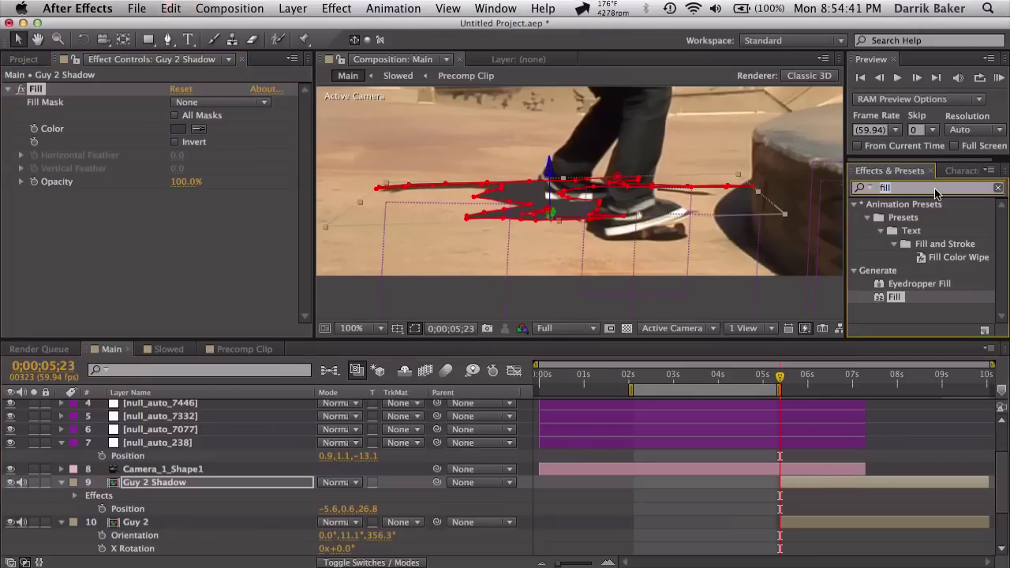
{"action": "type", "text": "fast b"}
{"action": "left_click_drag", "start_coordinate": [906, 230], "coordinate": [272, 262]}
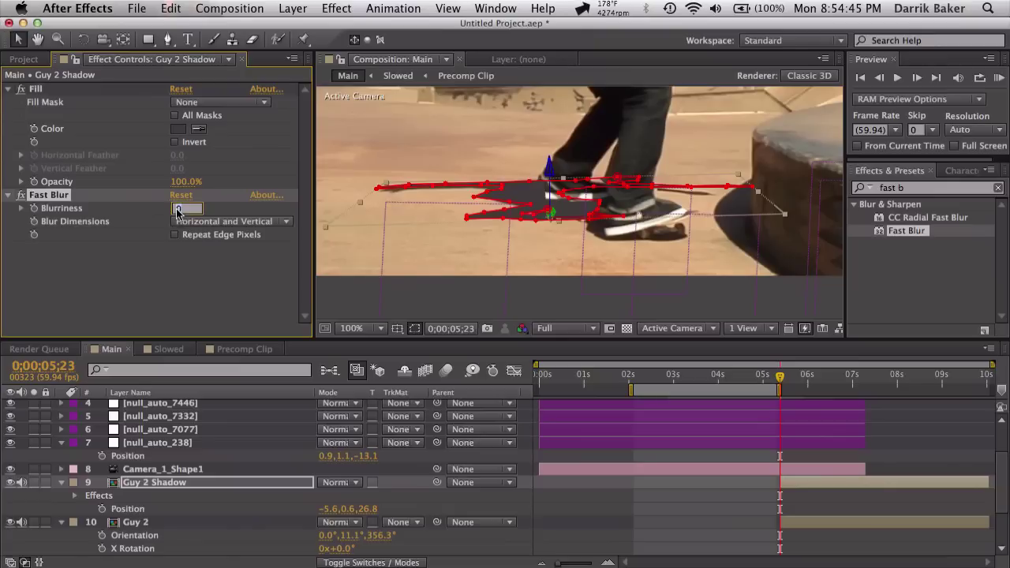
{"action": "left_click", "coordinate": [180, 208]}
{"action": "type", "text": "25."}
{"action": "left_click", "coordinate": [667, 481]}
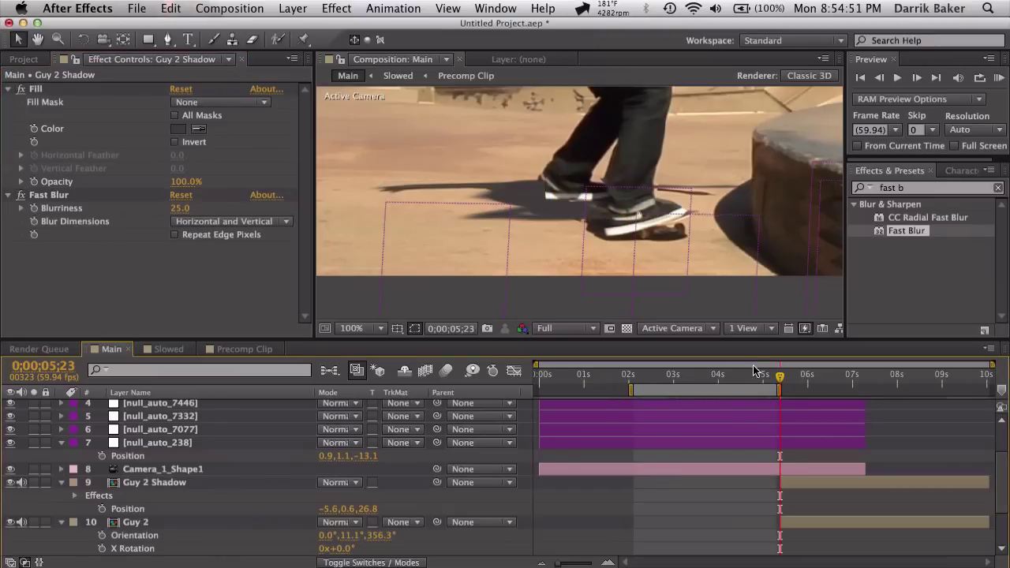
{"action": "left_click_drag", "start_coordinate": [781, 379], "coordinate": [818, 377]}
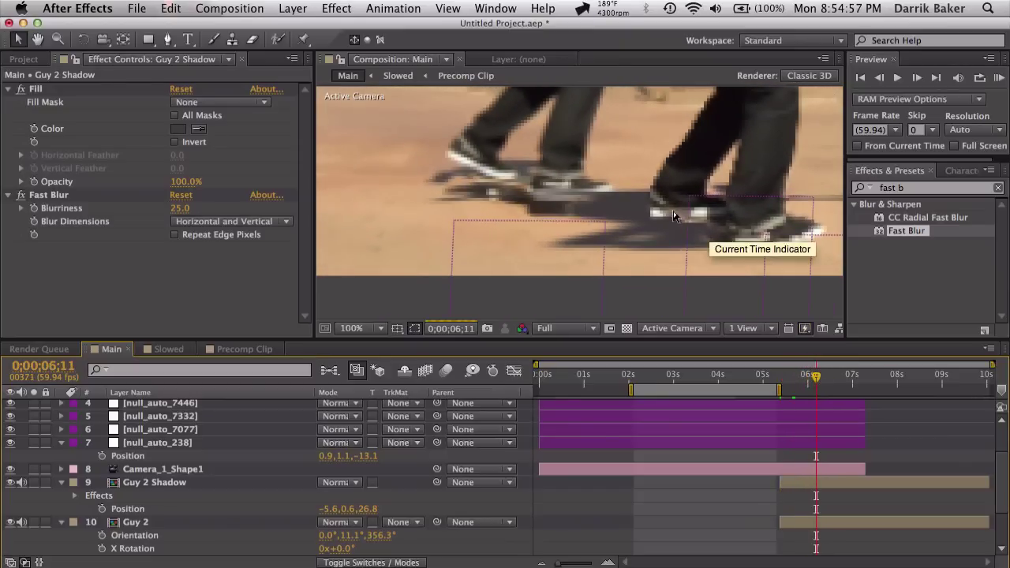
{"action": "scroll", "coordinate": [672, 209], "scroll_direction": "up", "scroll_amount": 1}
{"action": "scroll", "coordinate": [672, 209], "scroll_direction": "down", "scroll_amount": 5}
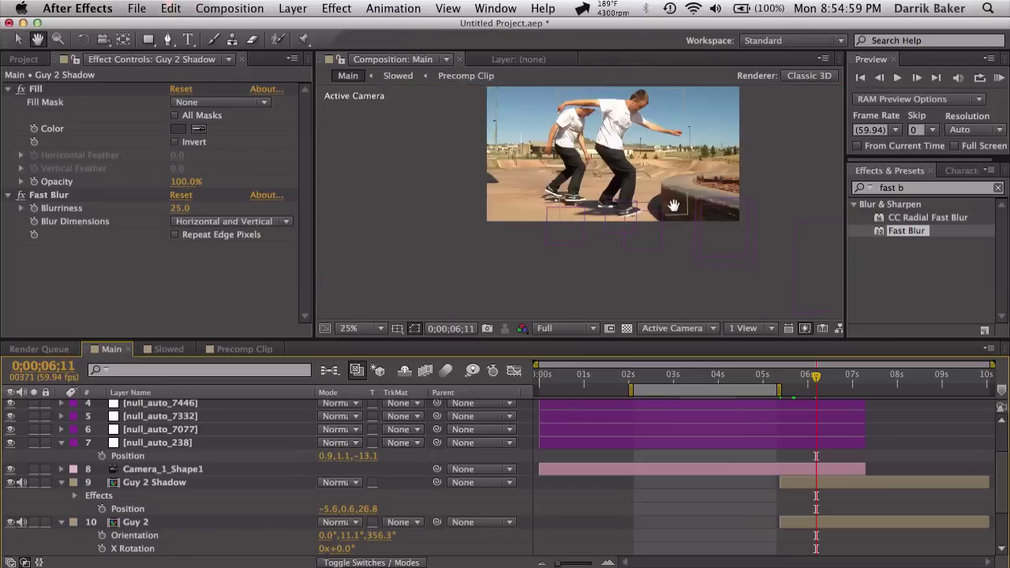
{"action": "scroll", "coordinate": [711, 272], "scroll_direction": "up", "scroll_amount": 2}
{"action": "key", "text": "period"}
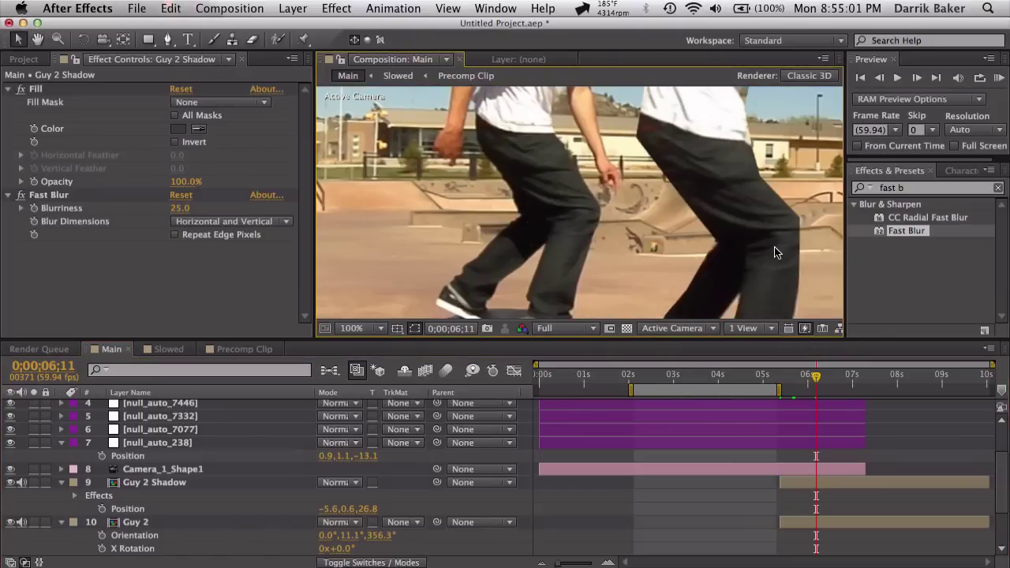
{"action": "scroll", "coordinate": [774, 250], "scroll_direction": "down", "scroll_amount": 1}
{"action": "left_click", "coordinate": [818, 379]}
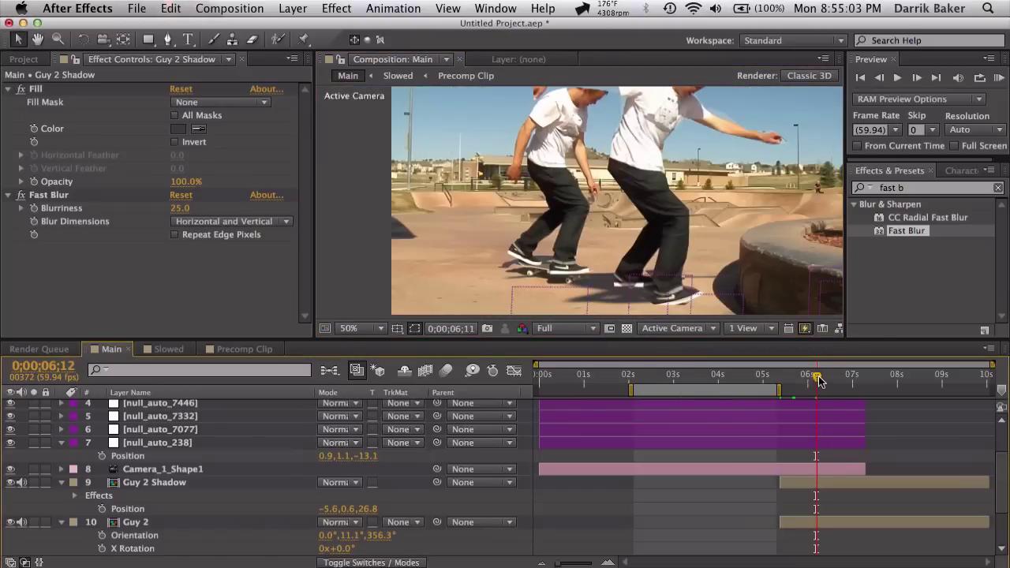
{"action": "key", "text": "space"}
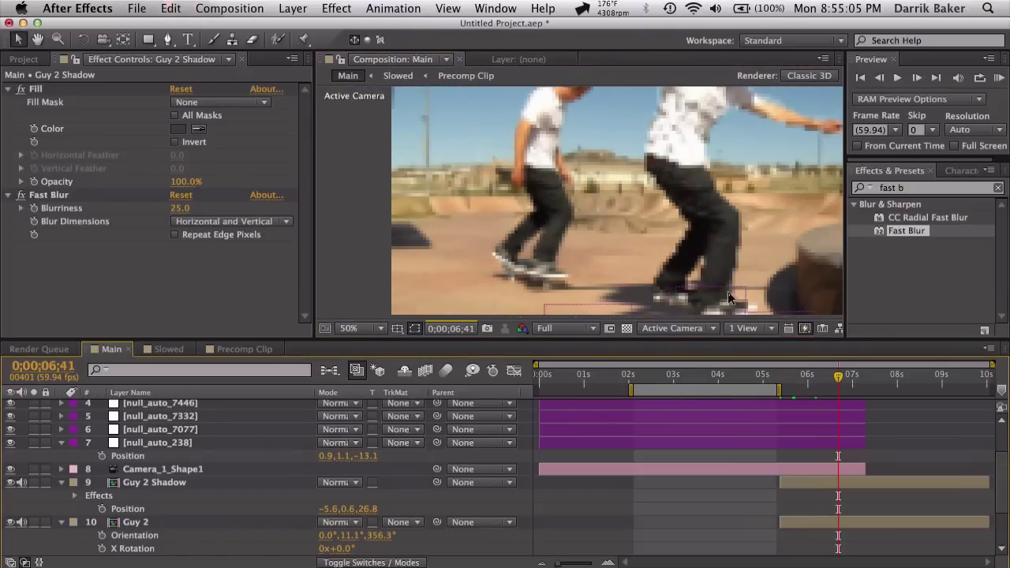
{"action": "key", "text": "space"}
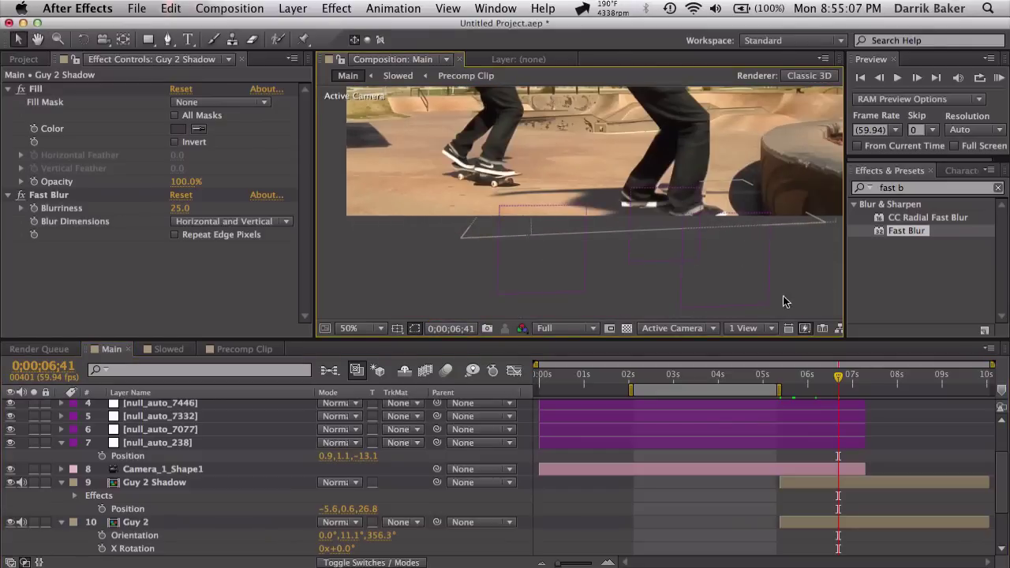
{"action": "left_click", "coordinate": [819, 379]}
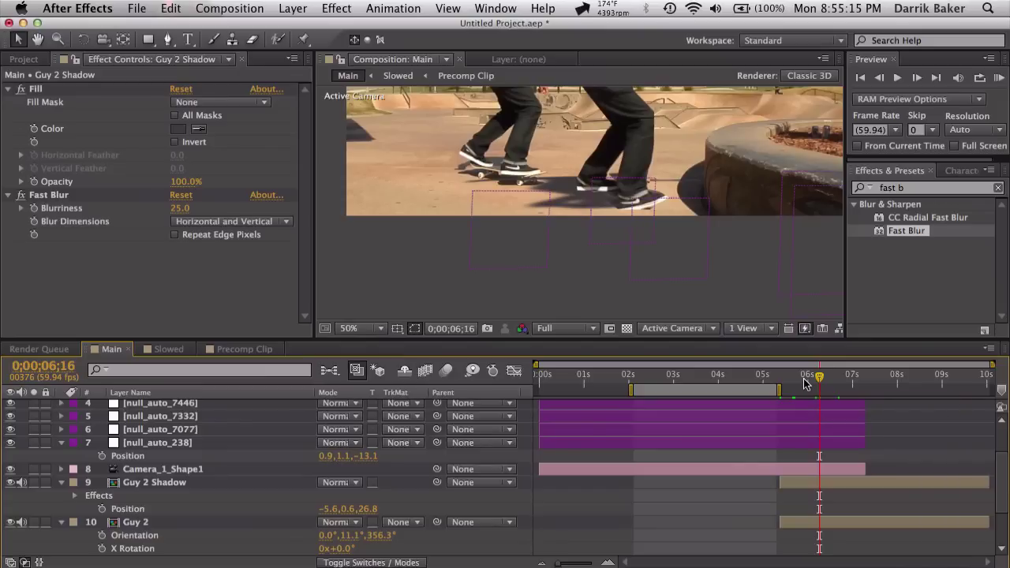
{"action": "scroll", "coordinate": [597, 232], "scroll_direction": "down", "scroll_amount": 2}
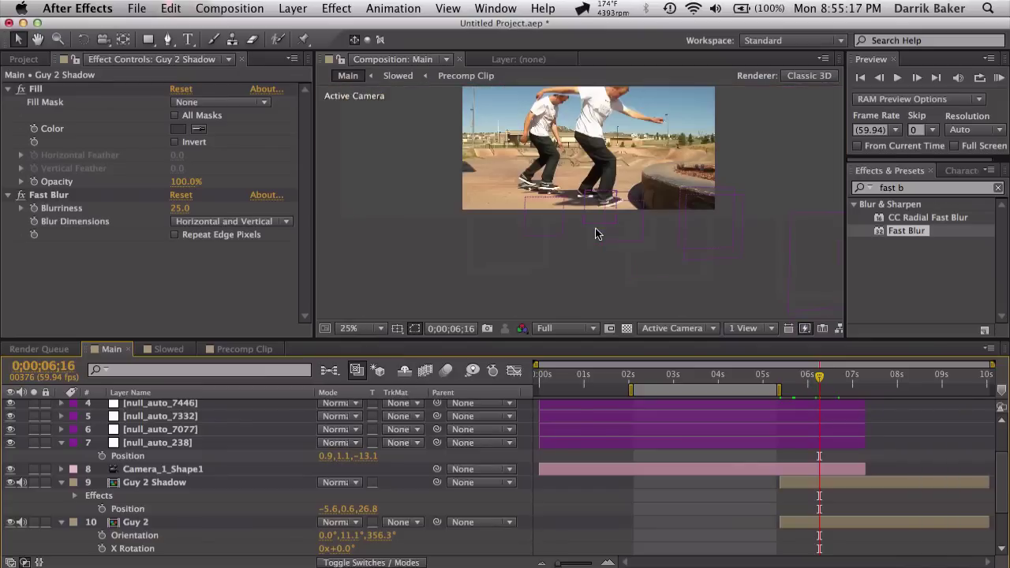
{"action": "left_click_drag", "start_coordinate": [818, 383], "coordinate": [837, 381]}
{"action": "left_click", "coordinate": [807, 377]}
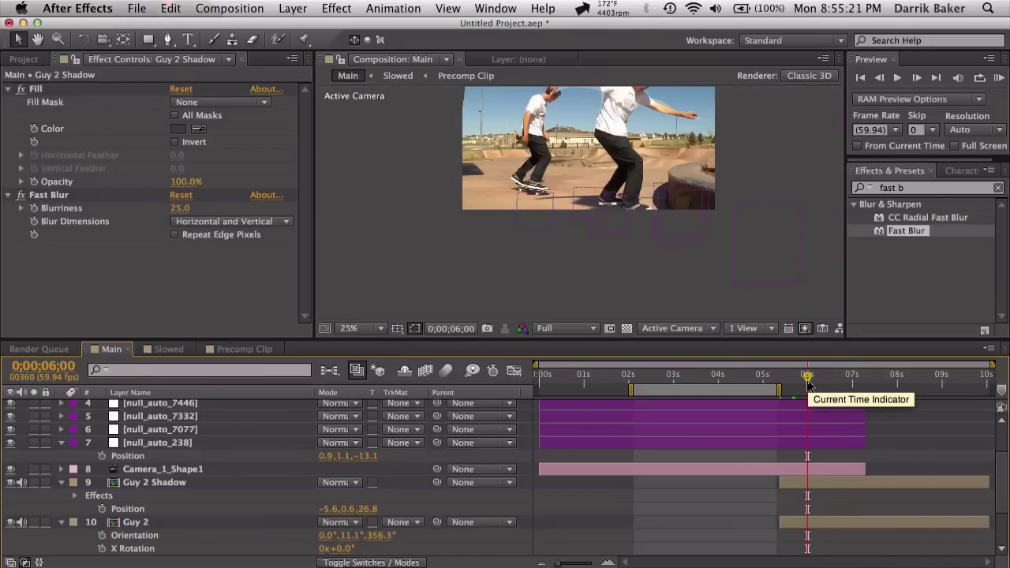
{"action": "left_click", "coordinate": [765, 377]}
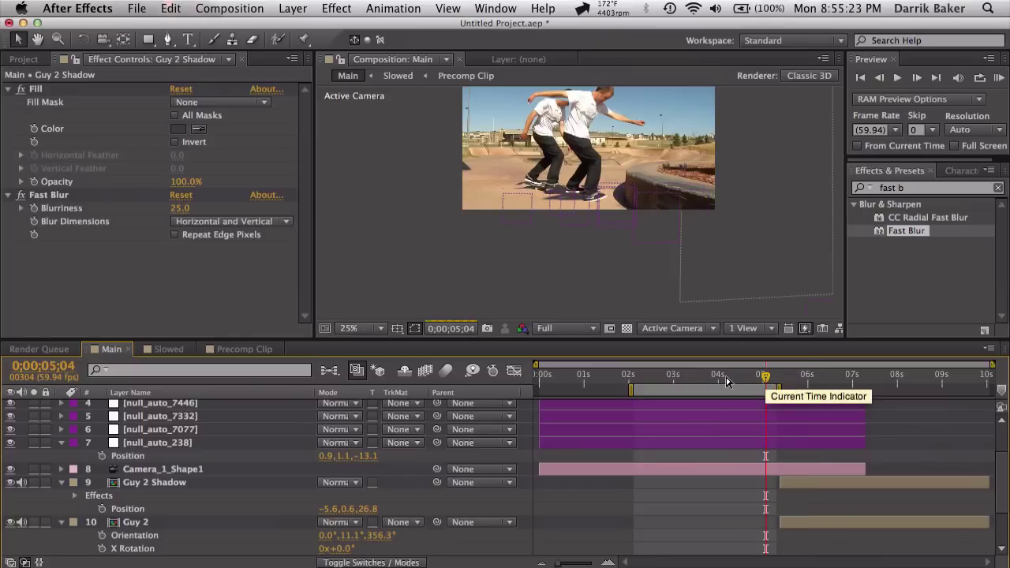
{"action": "left_click", "coordinate": [705, 377]}
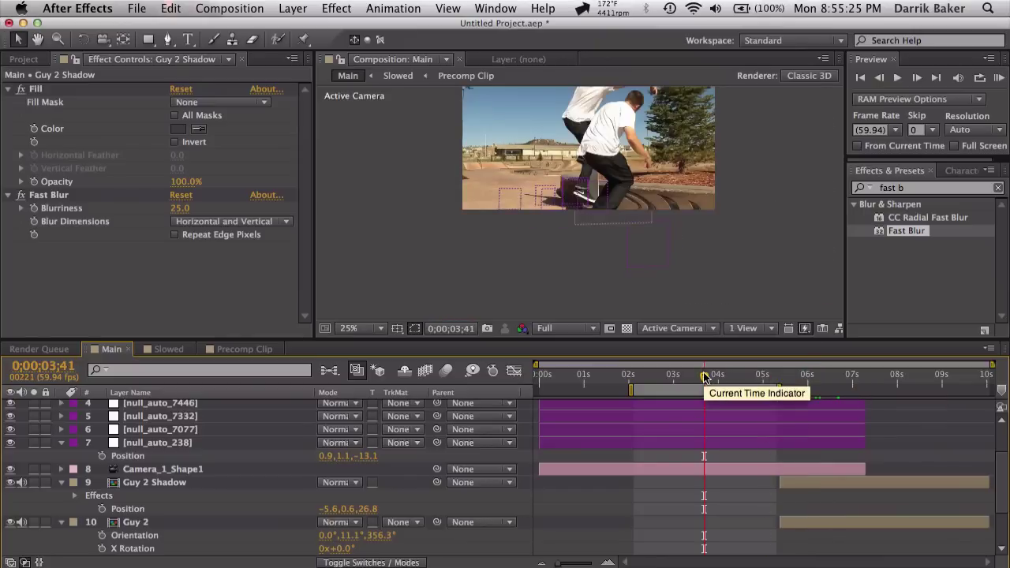
{"action": "left_click", "coordinate": [669, 376]}
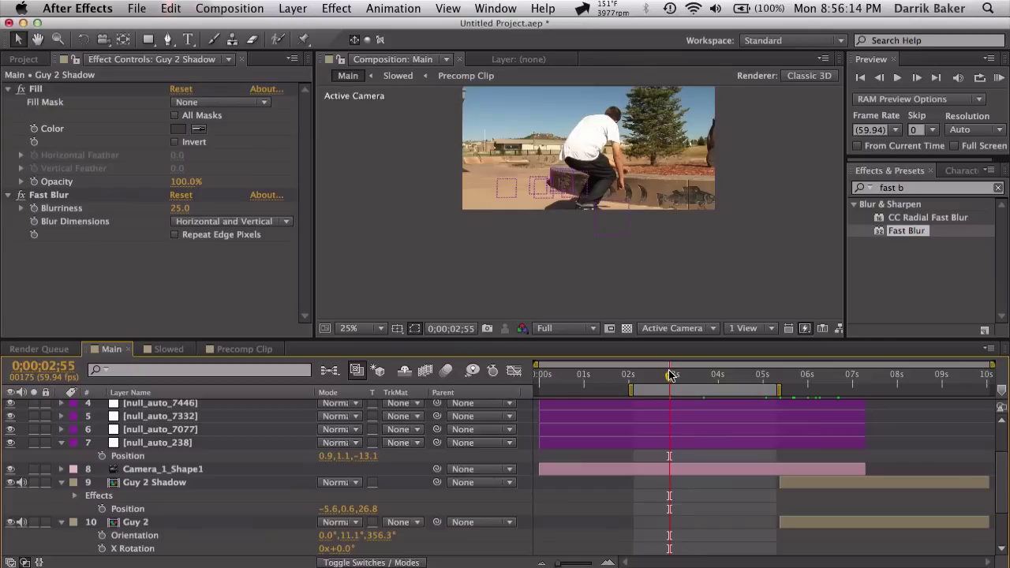
- Scrub to frame 0;00;03;27 and select the Base Clip layer
{"action": "left_click_drag", "start_coordinate": [669, 375], "coordinate": [694, 379]}
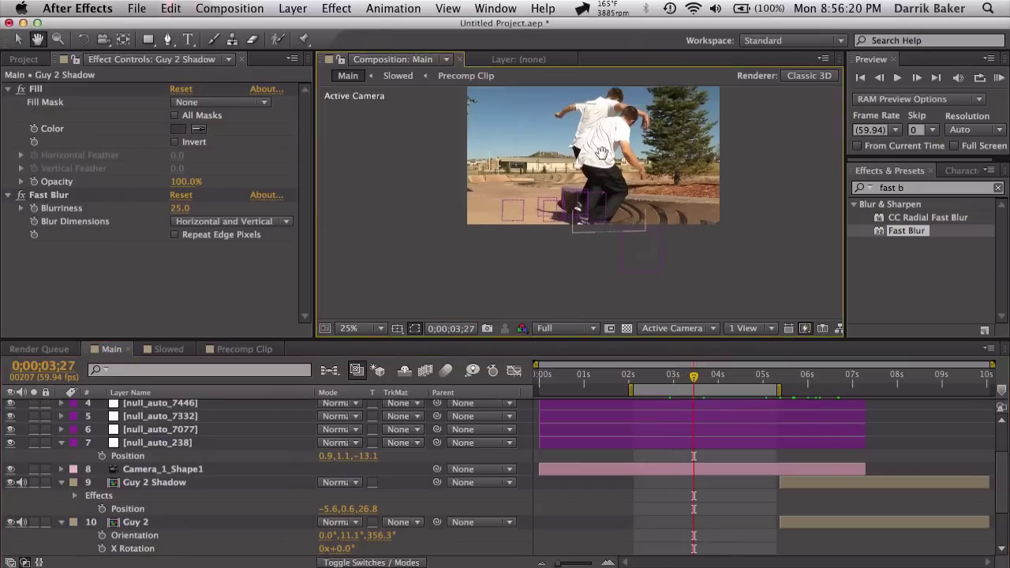
{"action": "left_click_drag", "start_coordinate": [600, 153], "coordinate": [619, 246]}
{"action": "scroll", "coordinate": [610, 180], "scroll_direction": "up", "scroll_amount": 2}
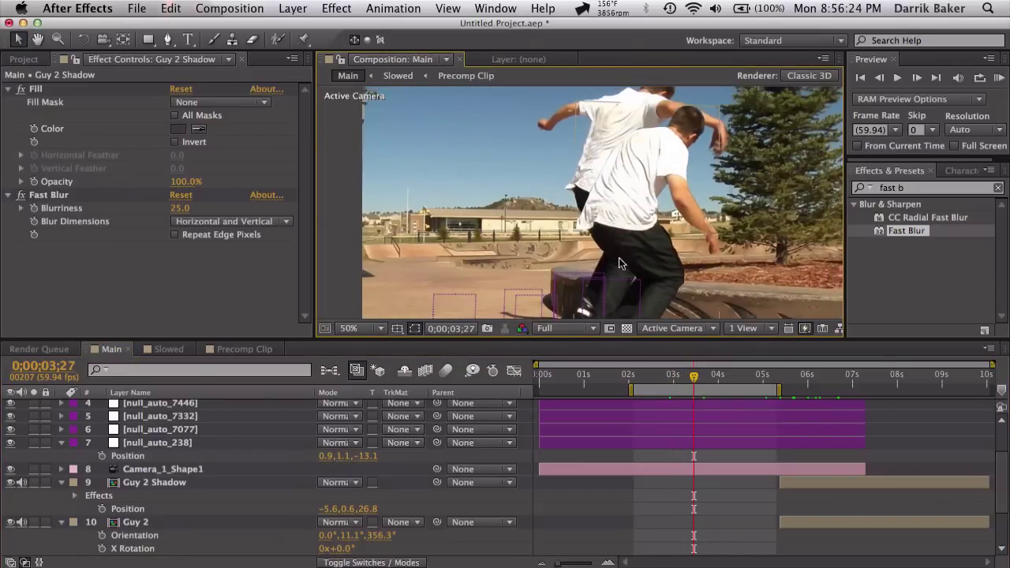
{"action": "scroll", "coordinate": [637, 517], "scroll_direction": "down", "scroll_amount": 3}
{"action": "left_click", "coordinate": [653, 550]}
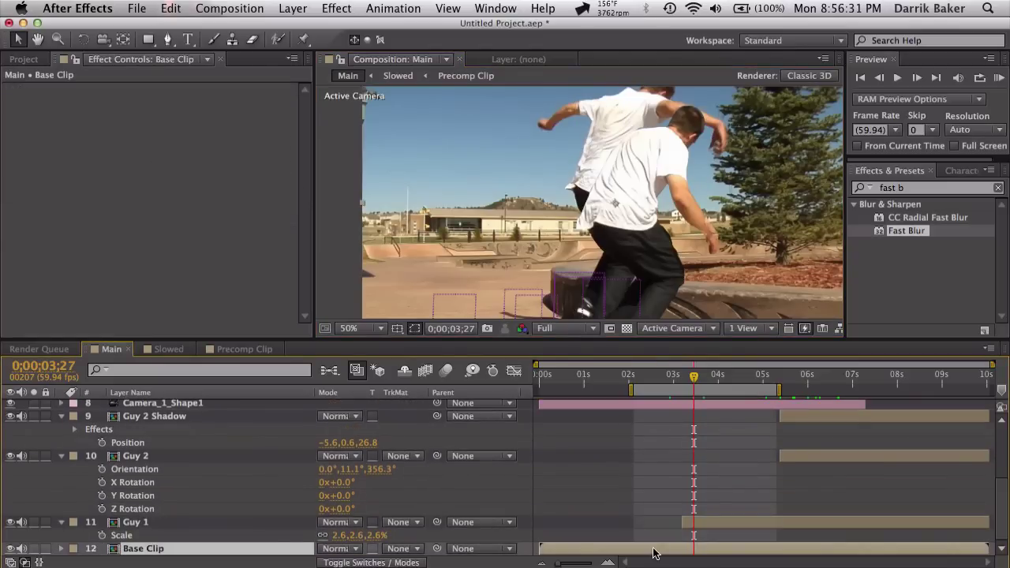
- Duplicate Base Clip and move the copy, Base Clip 2, to the top of the stack
{"action": "key", "text": "super+d"}
{"action": "left_click_drag", "start_coordinate": [193, 550], "coordinate": [188, 407]}
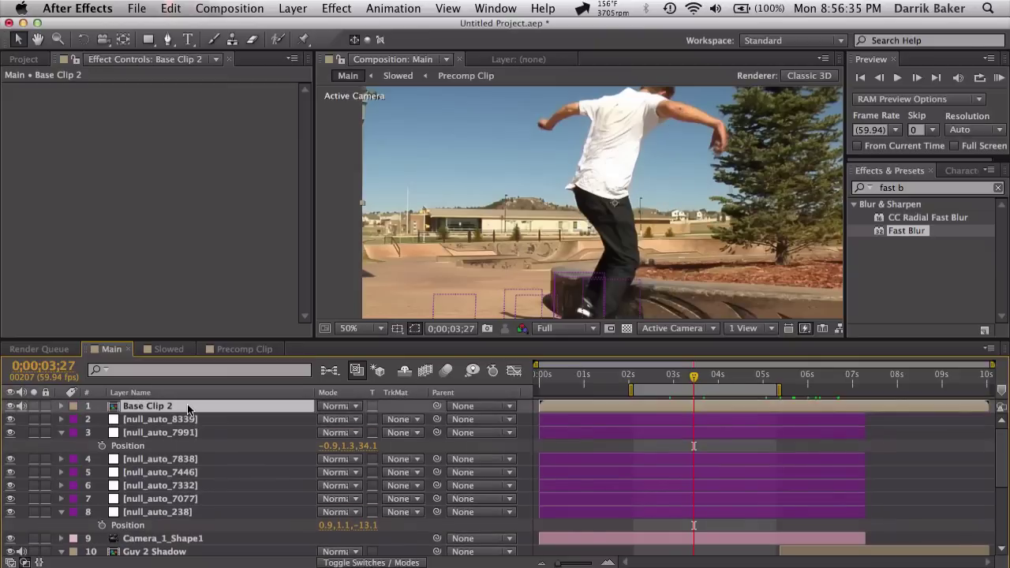
{"action": "left_click", "coordinate": [167, 39]}
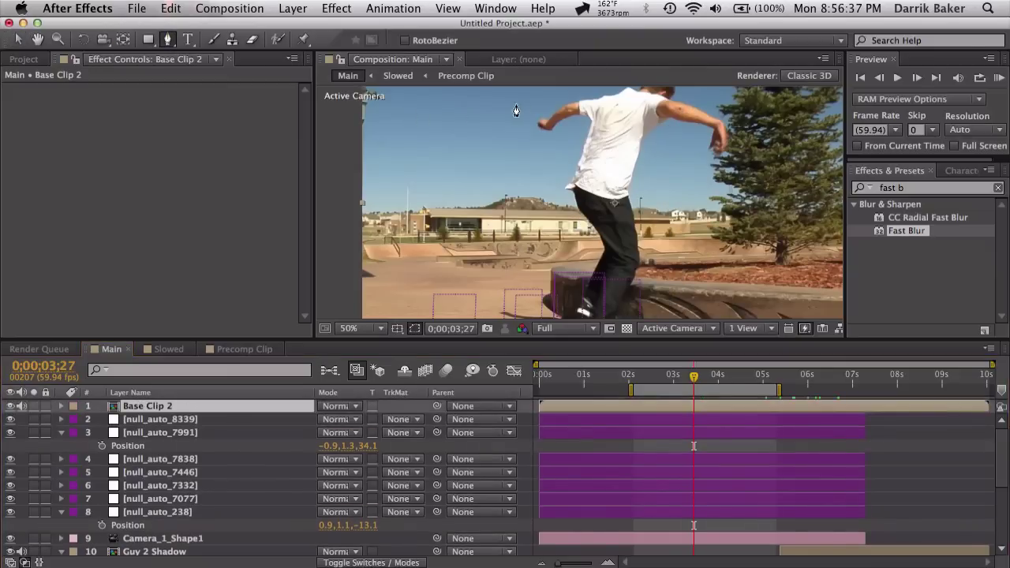
- Trace a mask from the skater's left hand down his back, legs and shoes to the right hand
{"action": "left_click", "coordinate": [539, 119]}
{"action": "left_click", "coordinate": [596, 127]}
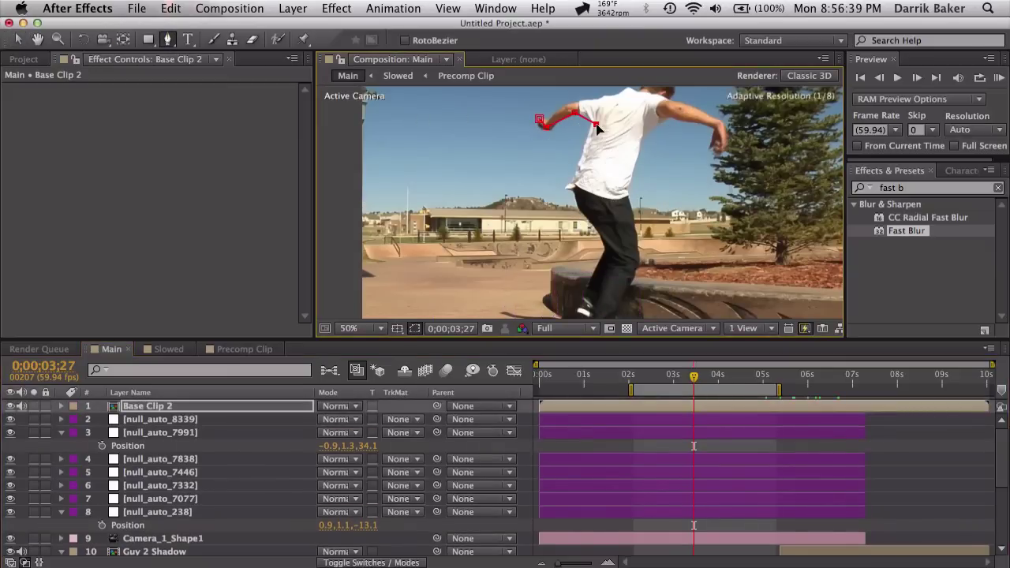
{"action": "left_click", "coordinate": [577, 162]}
{"action": "left_click", "coordinate": [576, 205]}
{"action": "left_click", "coordinate": [600, 236]}
{"action": "left_click", "coordinate": [585, 300]}
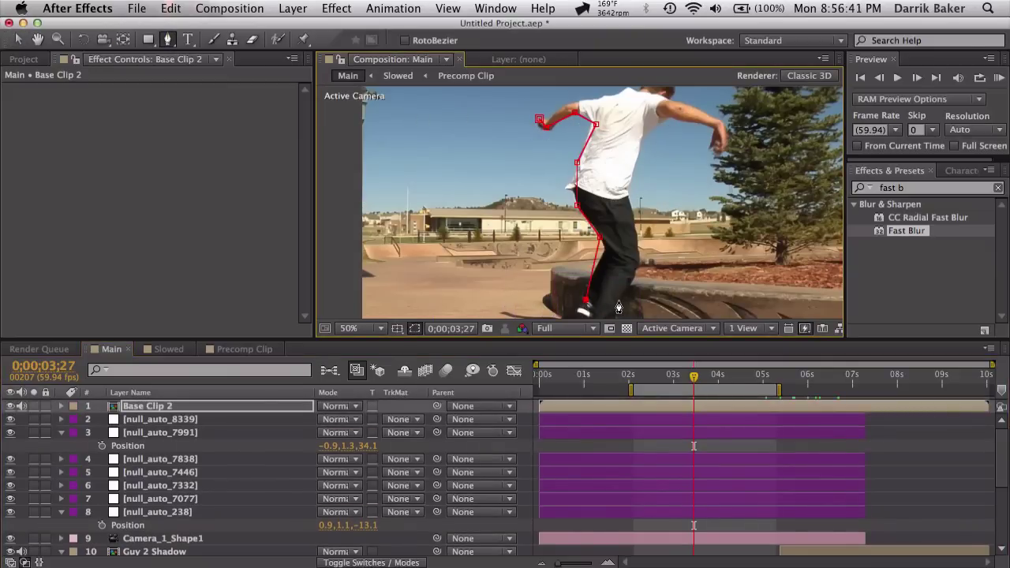
{"action": "left_click", "coordinate": [619, 300]}
{"action": "left_click", "coordinate": [642, 248]}
{"action": "left_click", "coordinate": [627, 191]}
{"action": "left_click", "coordinate": [655, 128]}
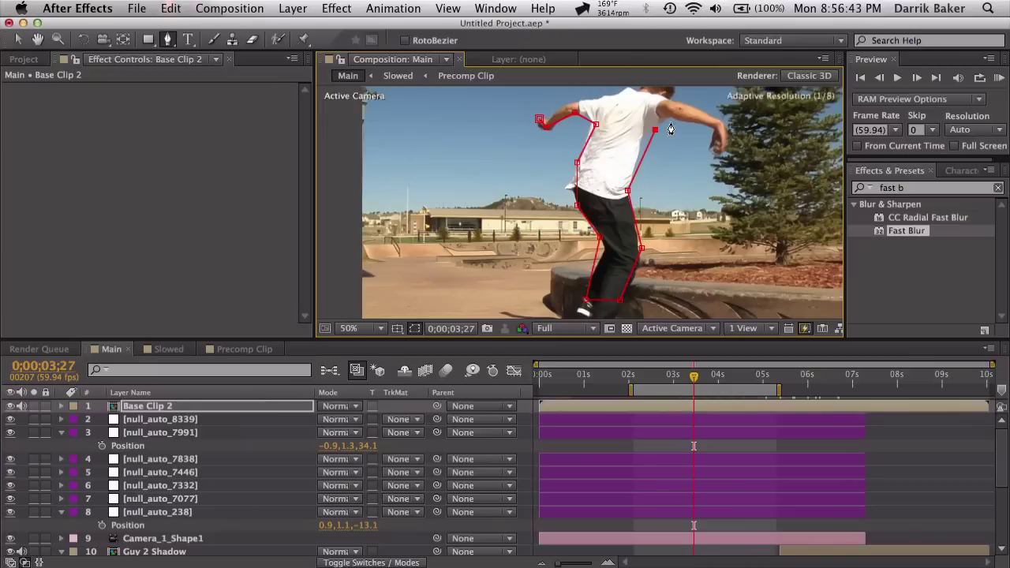
{"action": "left_click", "coordinate": [676, 120]}
{"action": "left_click", "coordinate": [715, 128]}
{"action": "left_click", "coordinate": [714, 157]}
{"action": "left_click", "coordinate": [726, 157]}
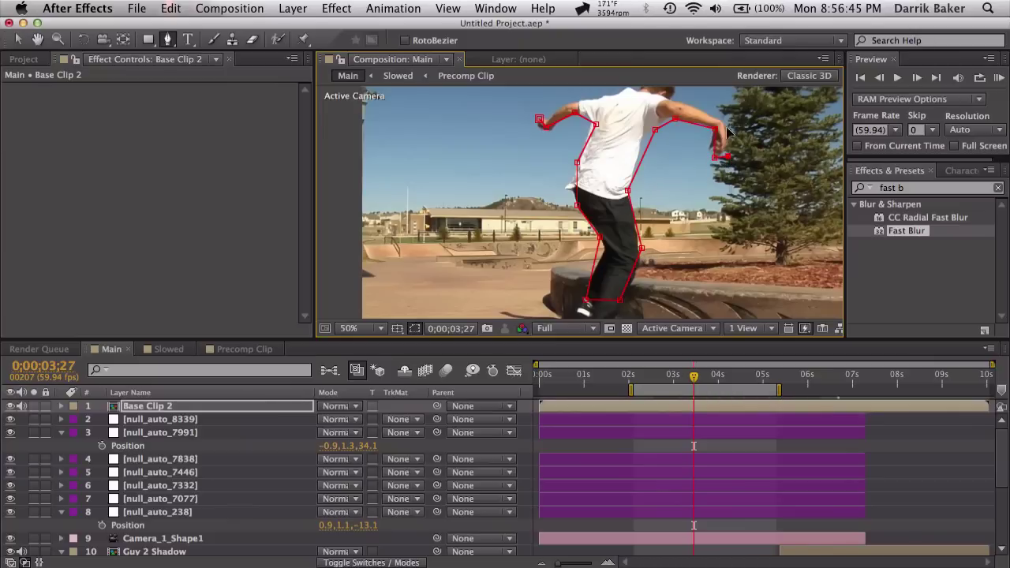
- Outline the skater's head and left arm, close the mask, and check it on earlier frames
{"action": "left_click_drag", "start_coordinate": [677, 91], "coordinate": [677, 138]}
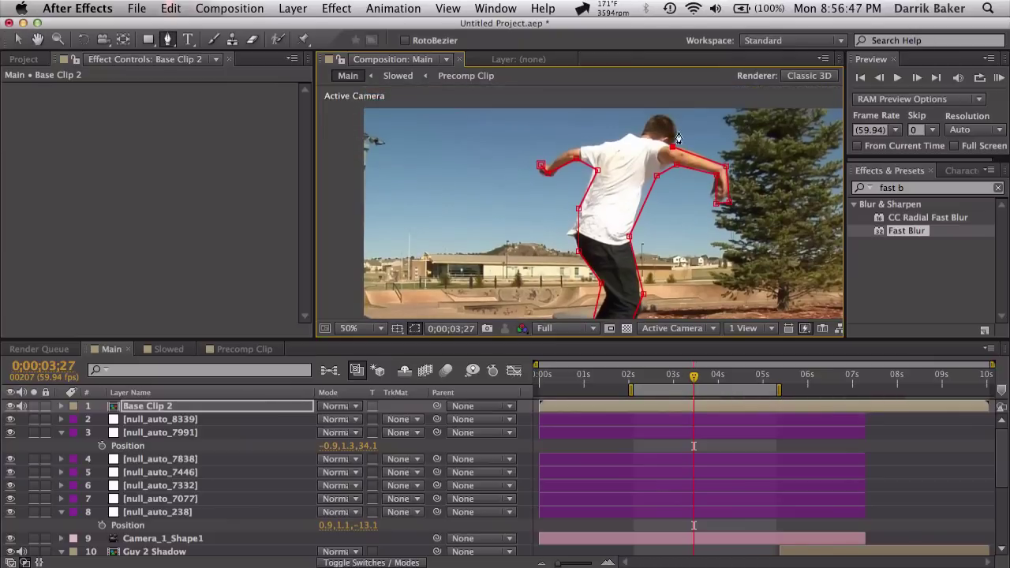
{"action": "left_click", "coordinate": [674, 123]}
{"action": "left_click", "coordinate": [649, 113]}
{"action": "left_click", "coordinate": [637, 136]}
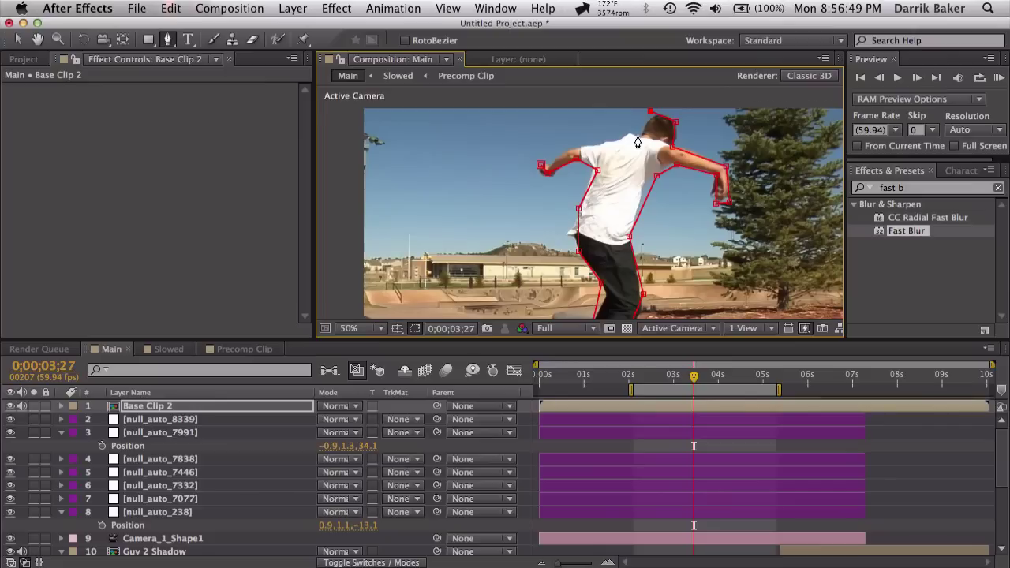
{"action": "left_click", "coordinate": [591, 144]}
{"action": "left_click", "coordinate": [555, 157]}
{"action": "left_click", "coordinate": [540, 165]}
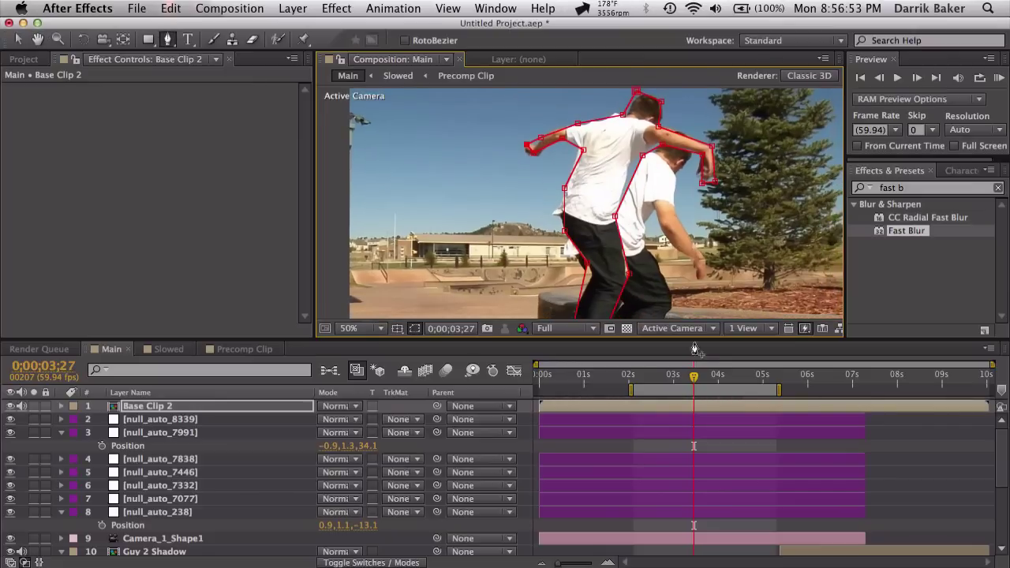
{"action": "mouse_move", "coordinate": [694, 383]}
{"action": "left_mouse_down"}
{"action": "mouse_move", "coordinate": [706, 383]}
{"action": "mouse_move", "coordinate": [695, 381]}
{"action": "left_mouse_up"}
{"action": "left_click", "coordinate": [929, 500]}
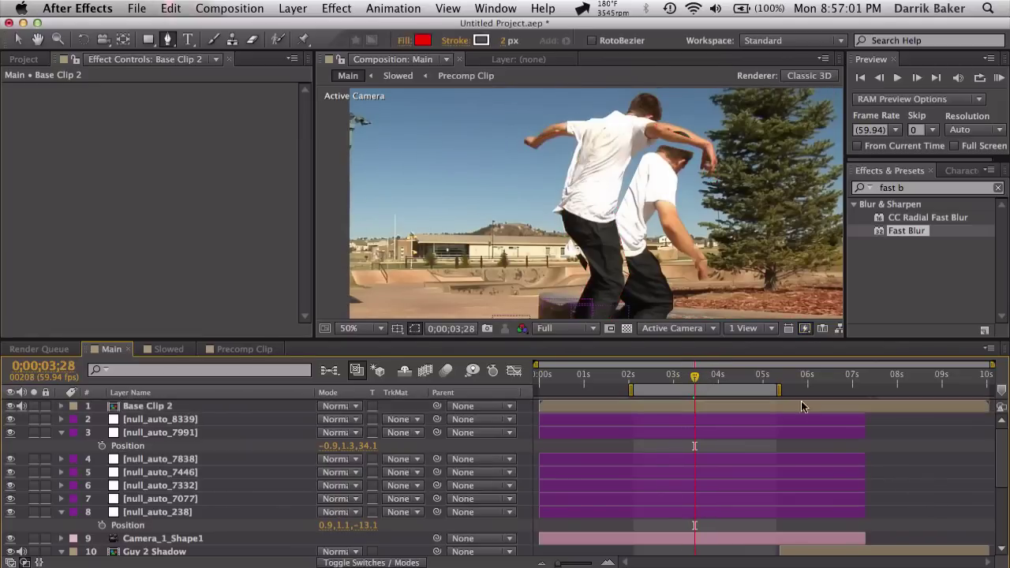
{"action": "left_click", "coordinate": [764, 403]}
{"action": "left_click_drag", "start_coordinate": [649, 249], "coordinate": [613, 202]}
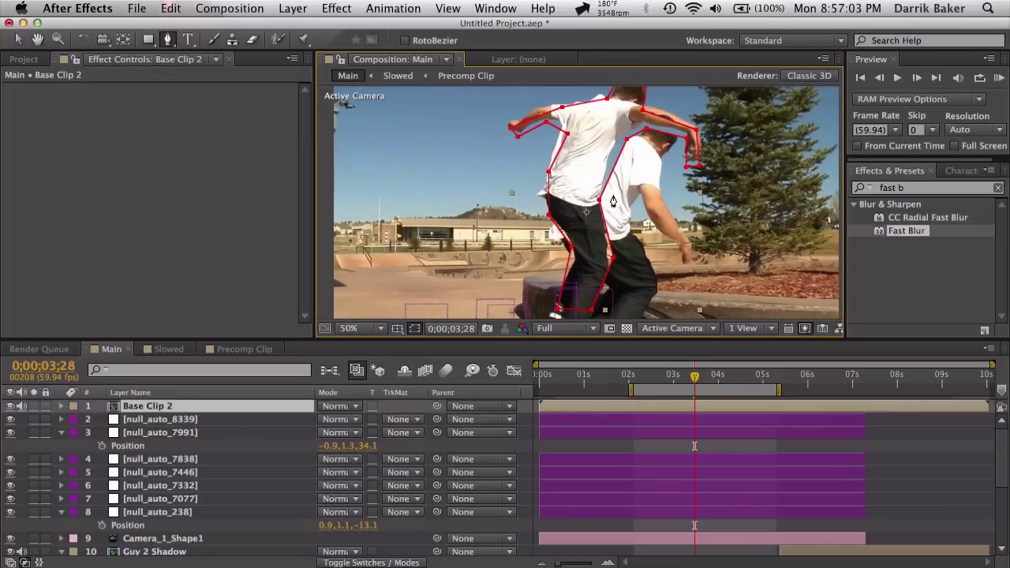